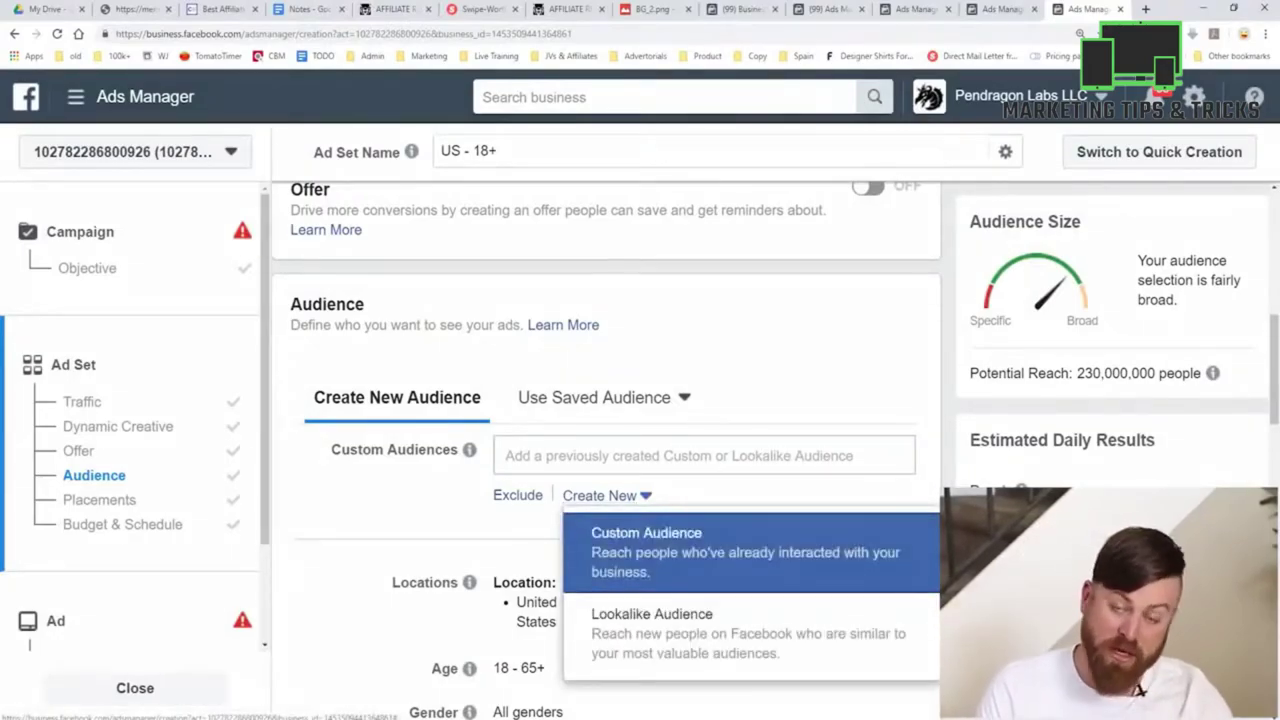
click(600, 397)
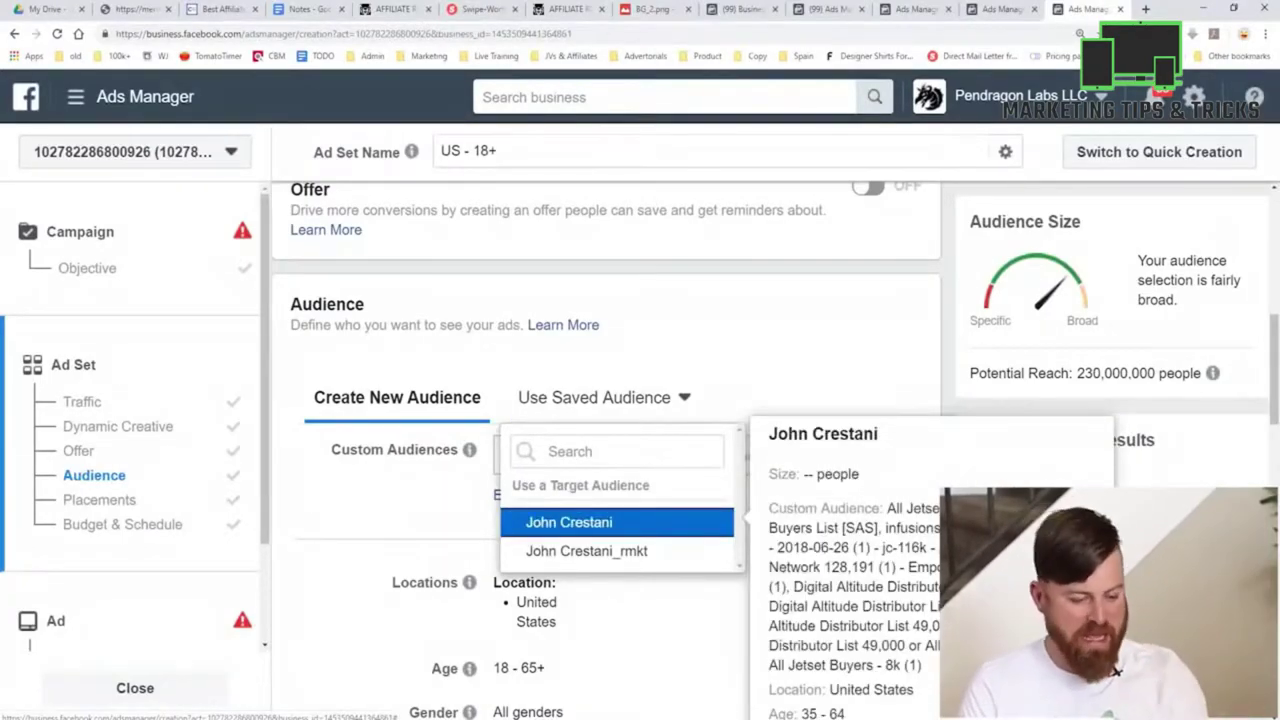
scroll(617, 520, down, 1)
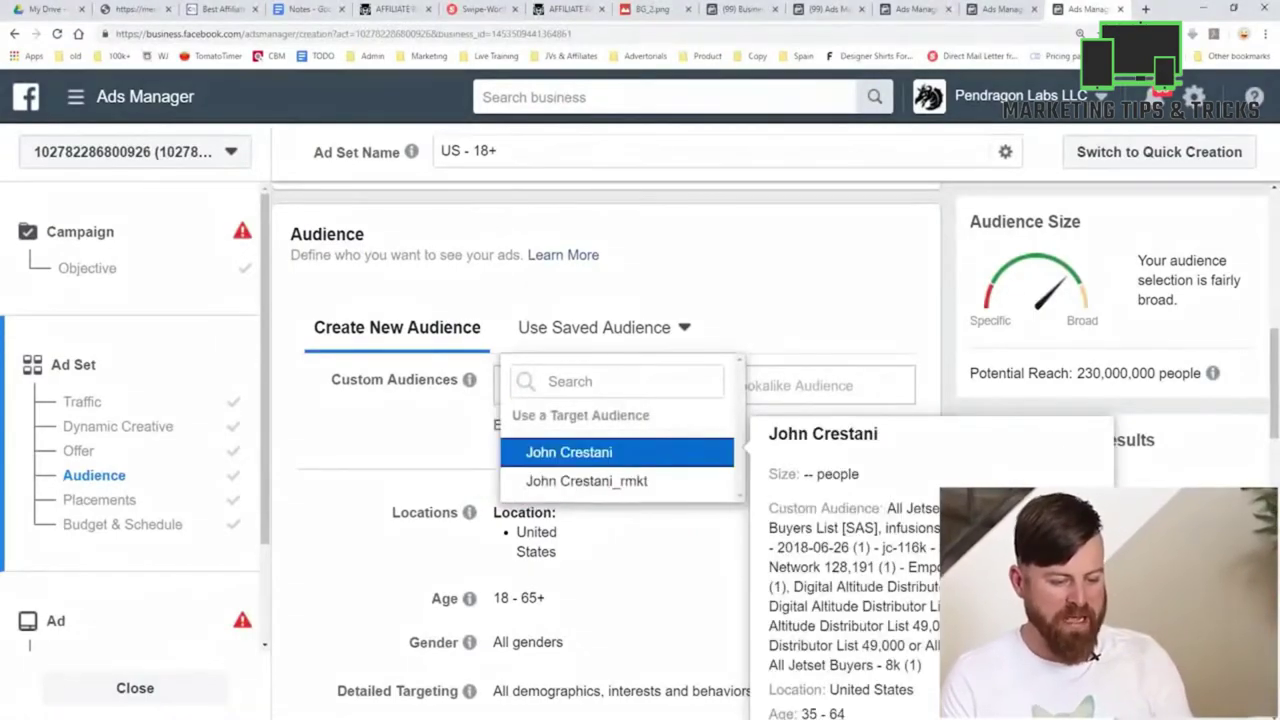
key(Escape)
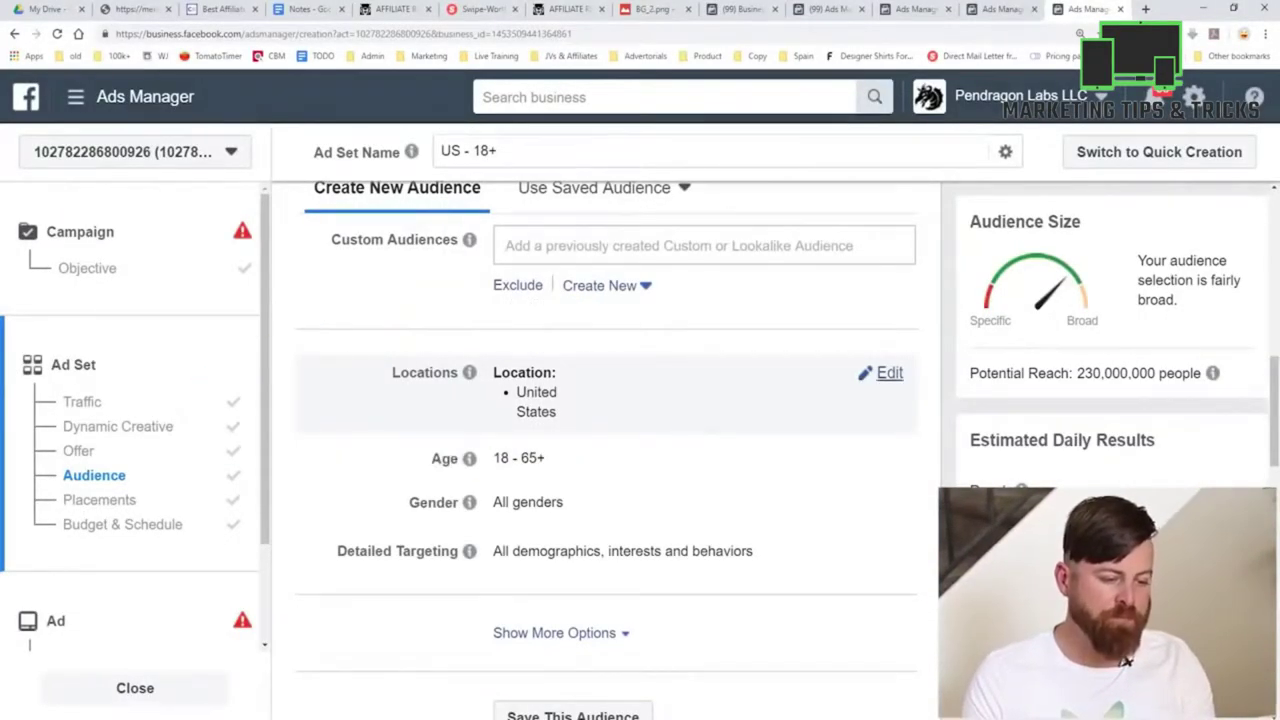
Step: Edit the audience locations to include Australia, New Zealand and Canada alongside the United States
click(889, 372)
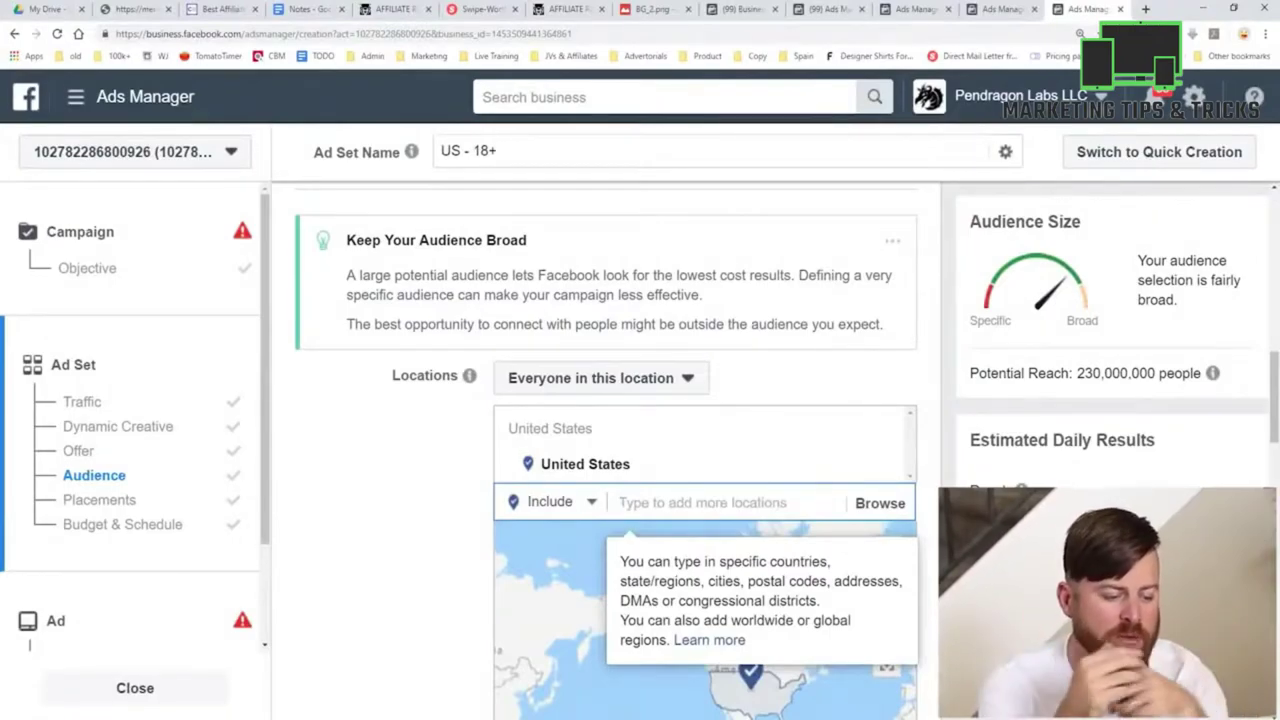
text(australia)
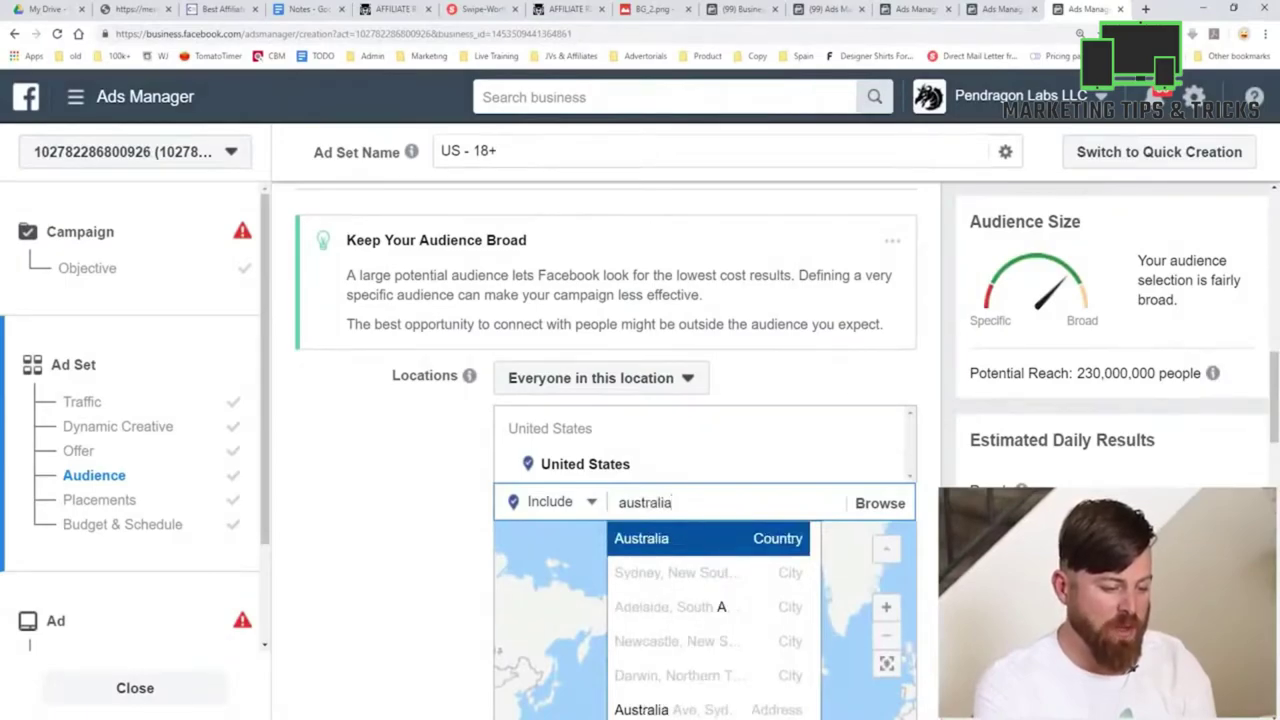
key(Return)
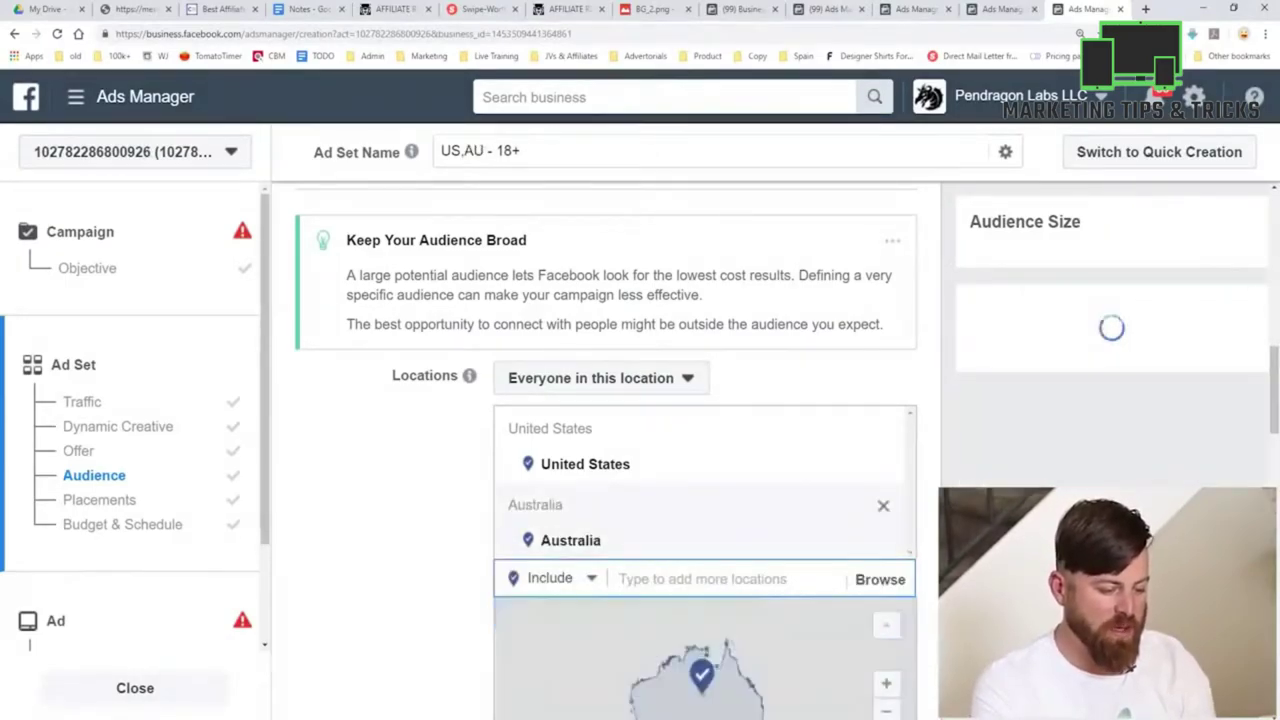
text(new zealand)
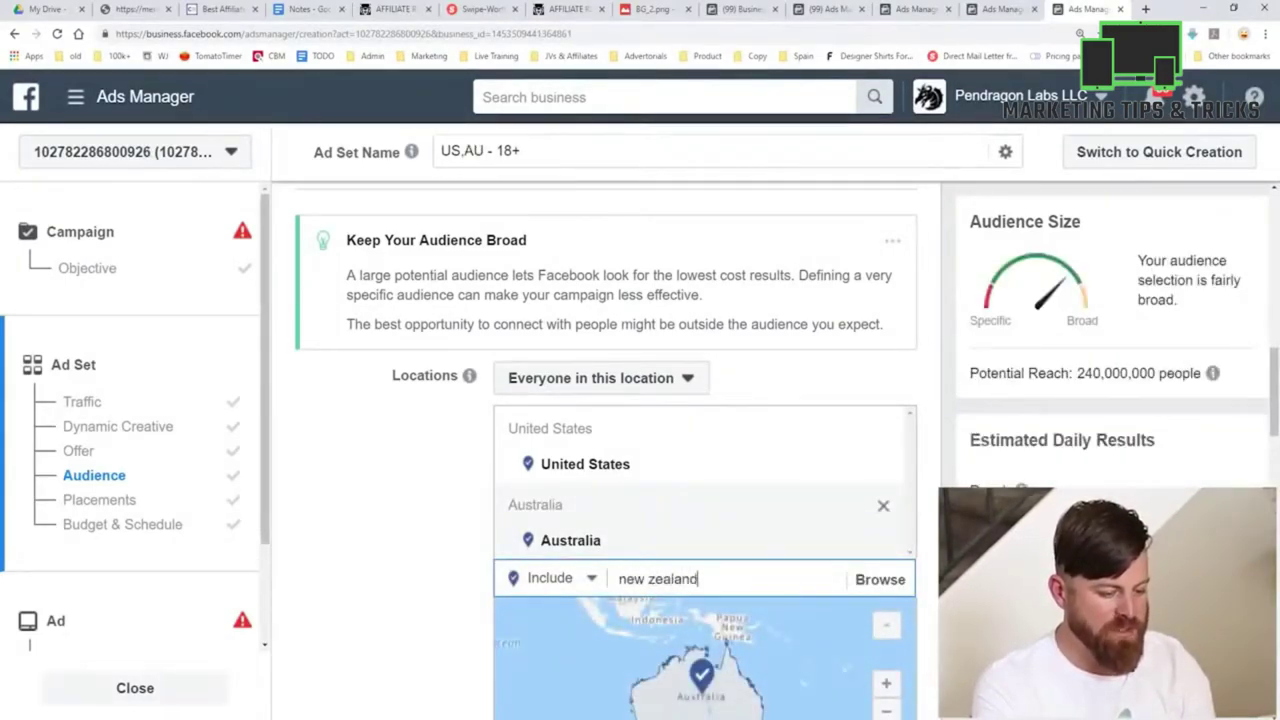
key(Return)
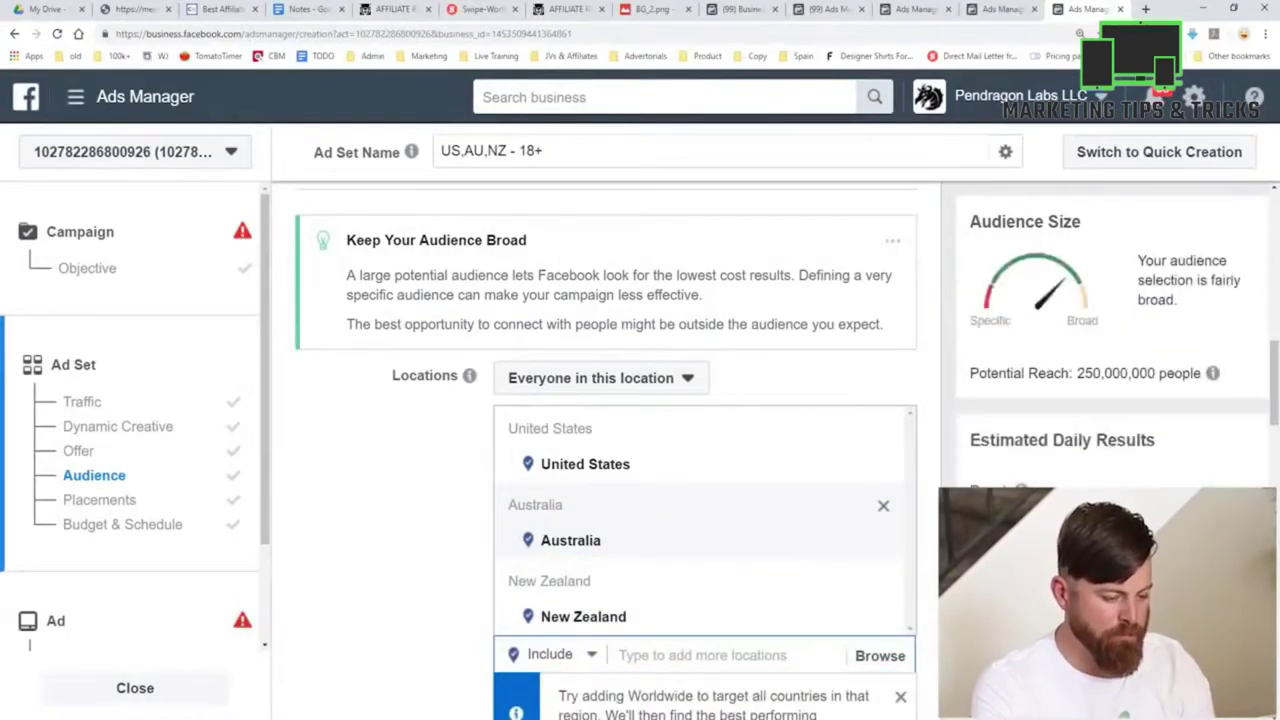
text(canada)
key(Return)
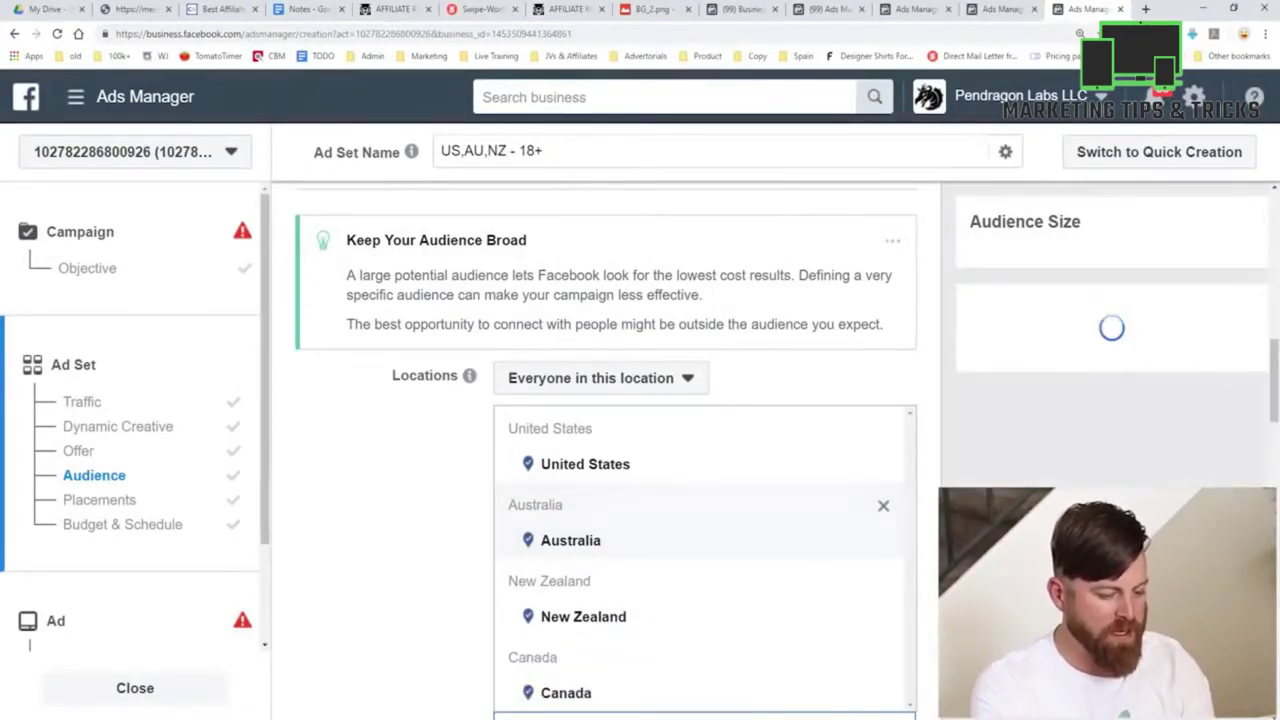
Step: Add The Bahamas, Puerto Rico and Jamaica to the included audience locations
scroll(700, 515, down, 2)
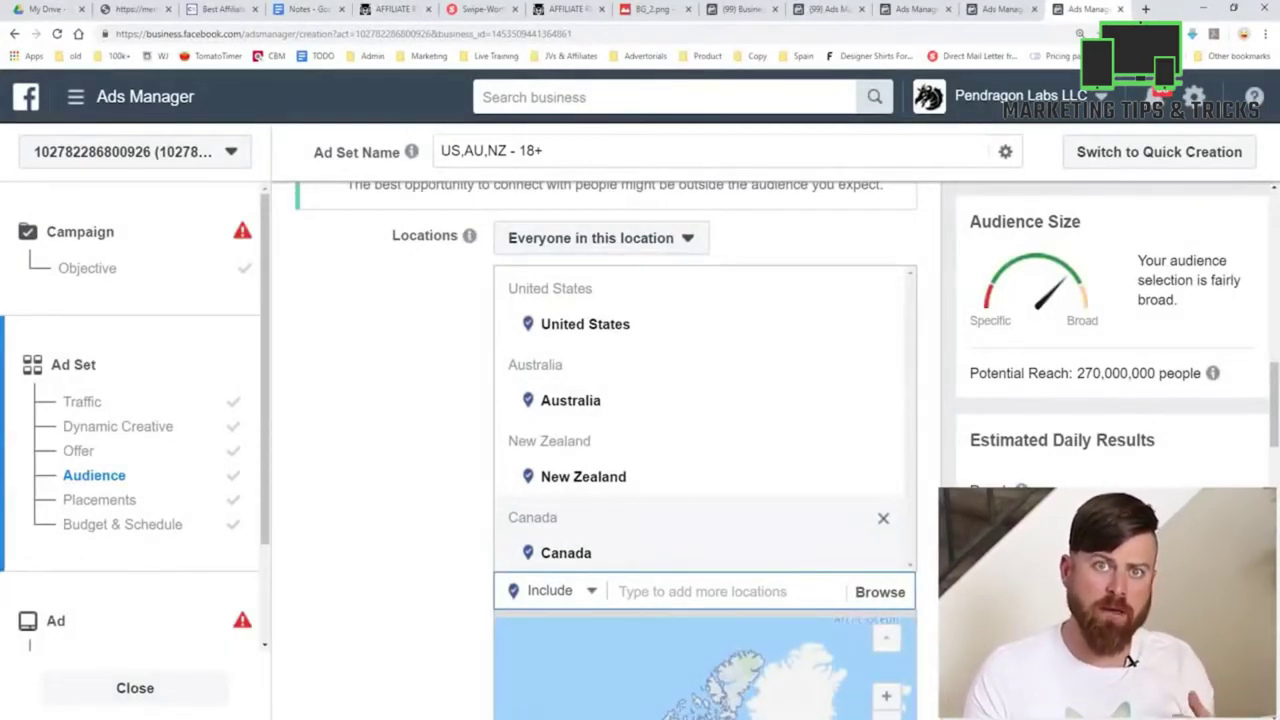
scroll(1130, 660, down, 1)
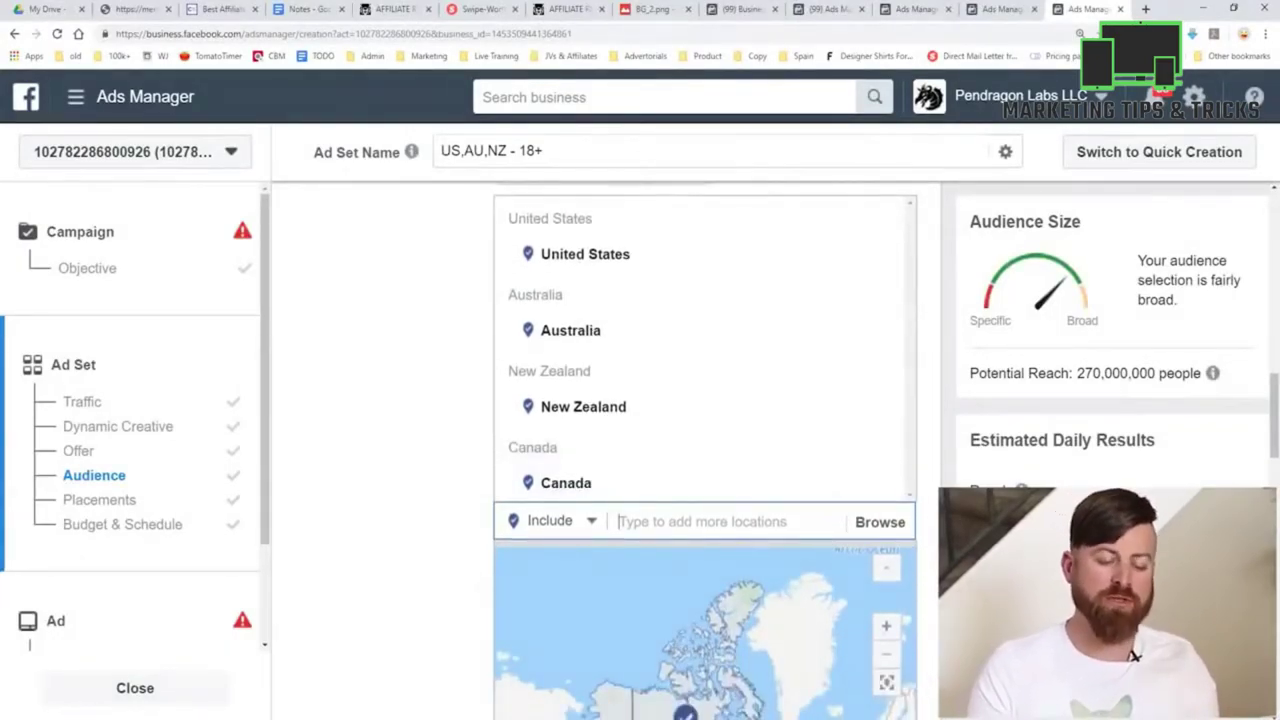
text(bahama)
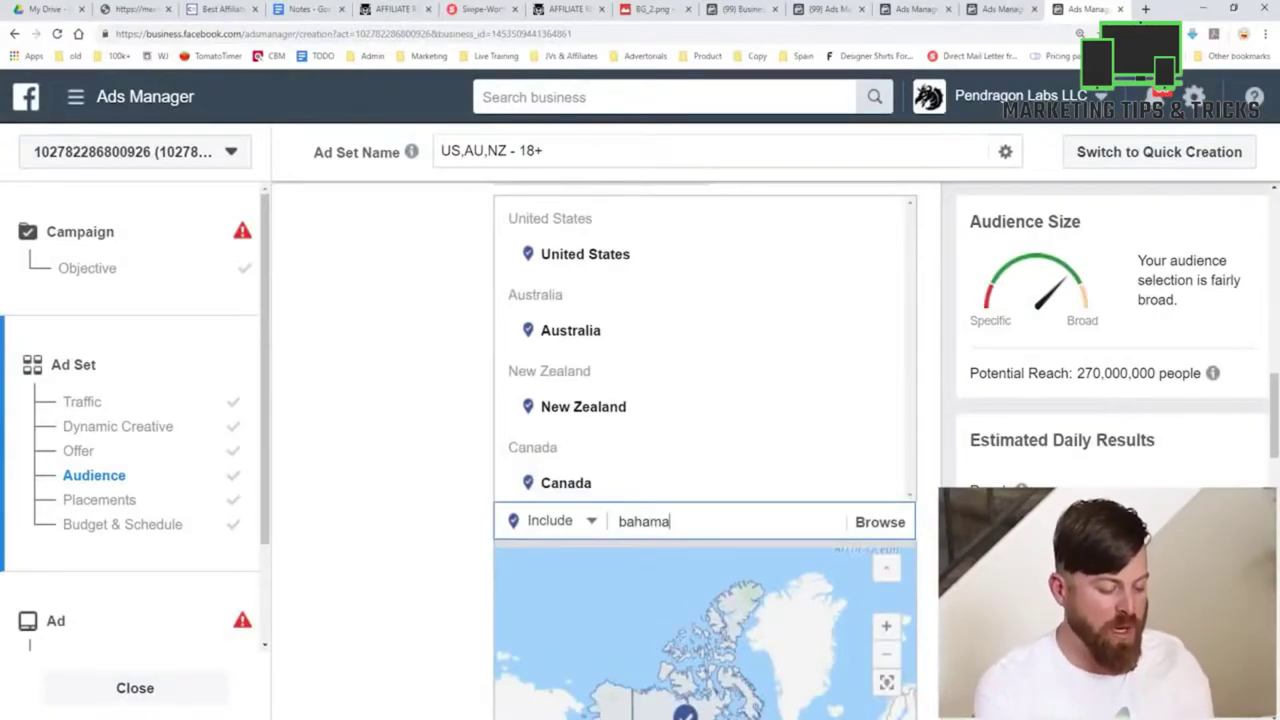
text(s)
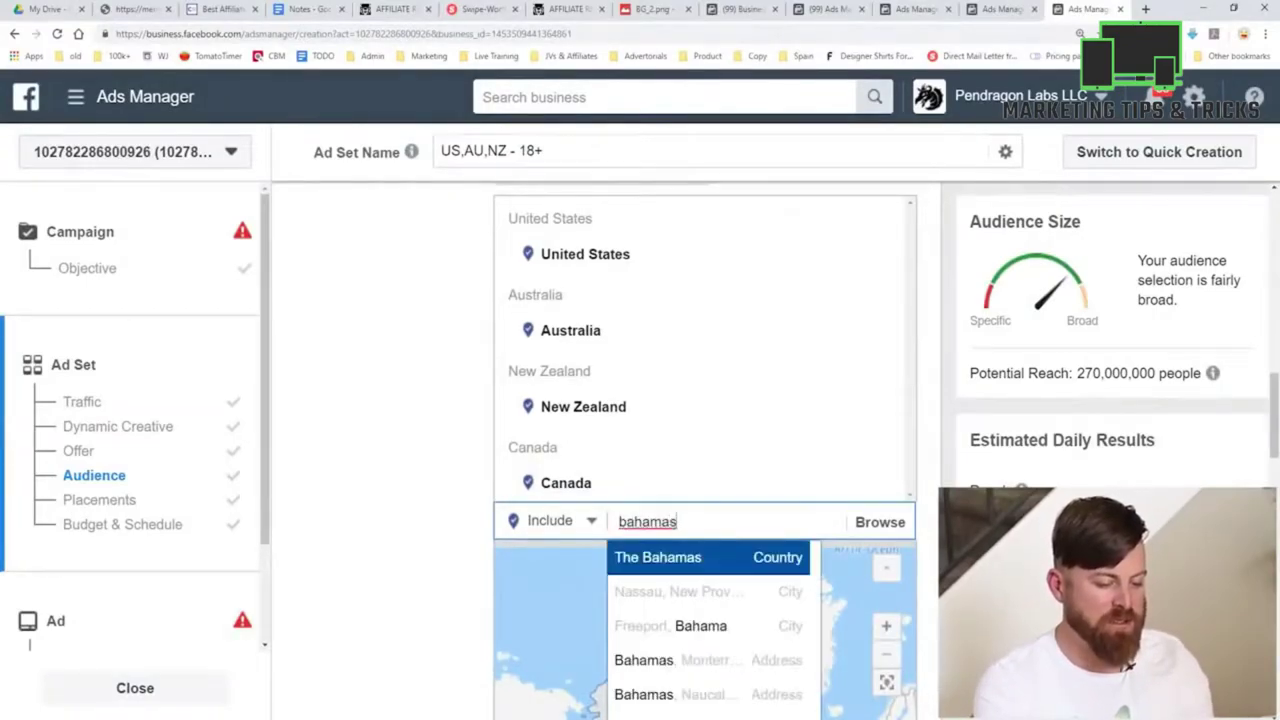
key(Return)
text(puerto rico)
key(Return)
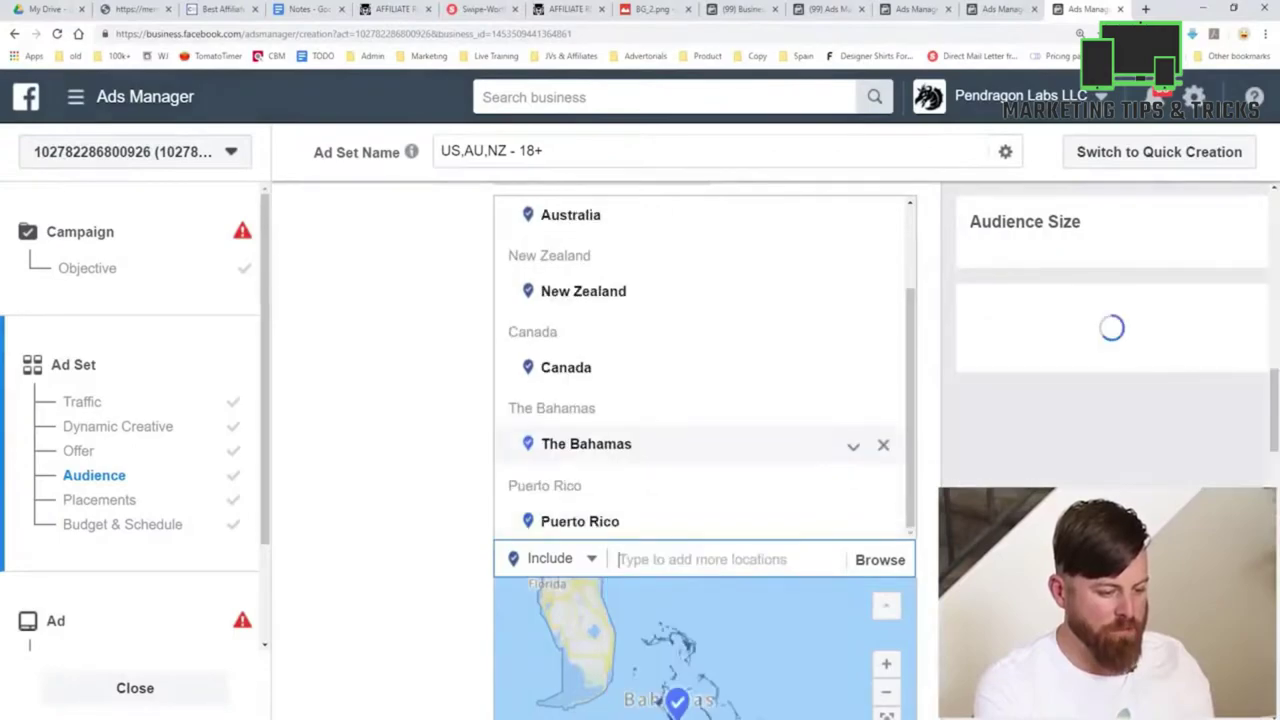
text(jamaica)
key(Return)
Step: Add Seychelles, Hong Kong and Singapore to the included audience locations
text(seychelles)
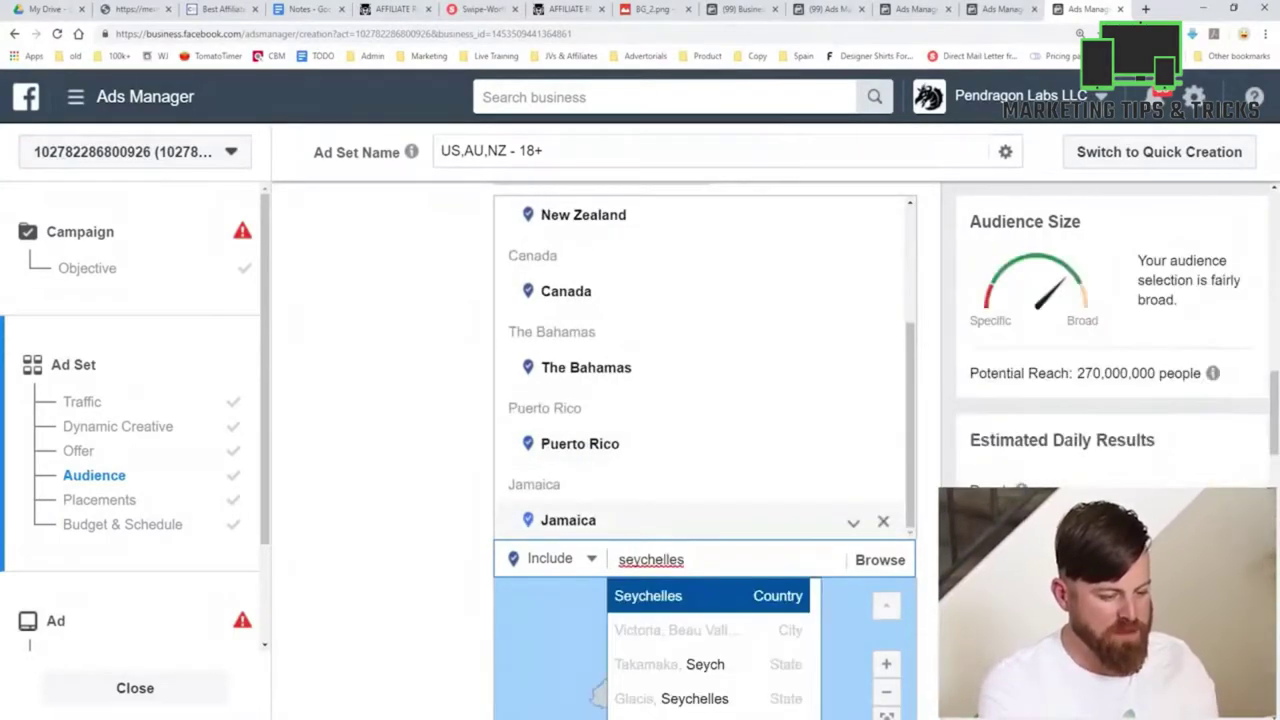
key(Return)
text(hong kong)
key(Return)
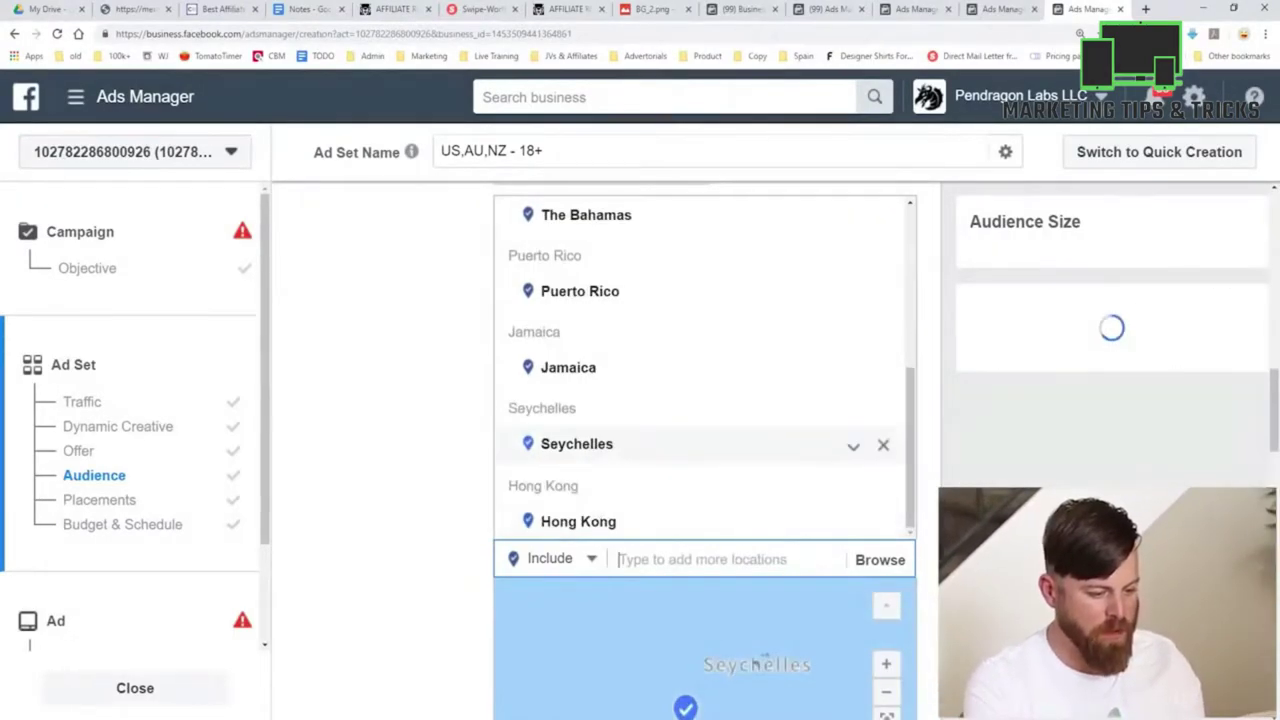
text(singapore)
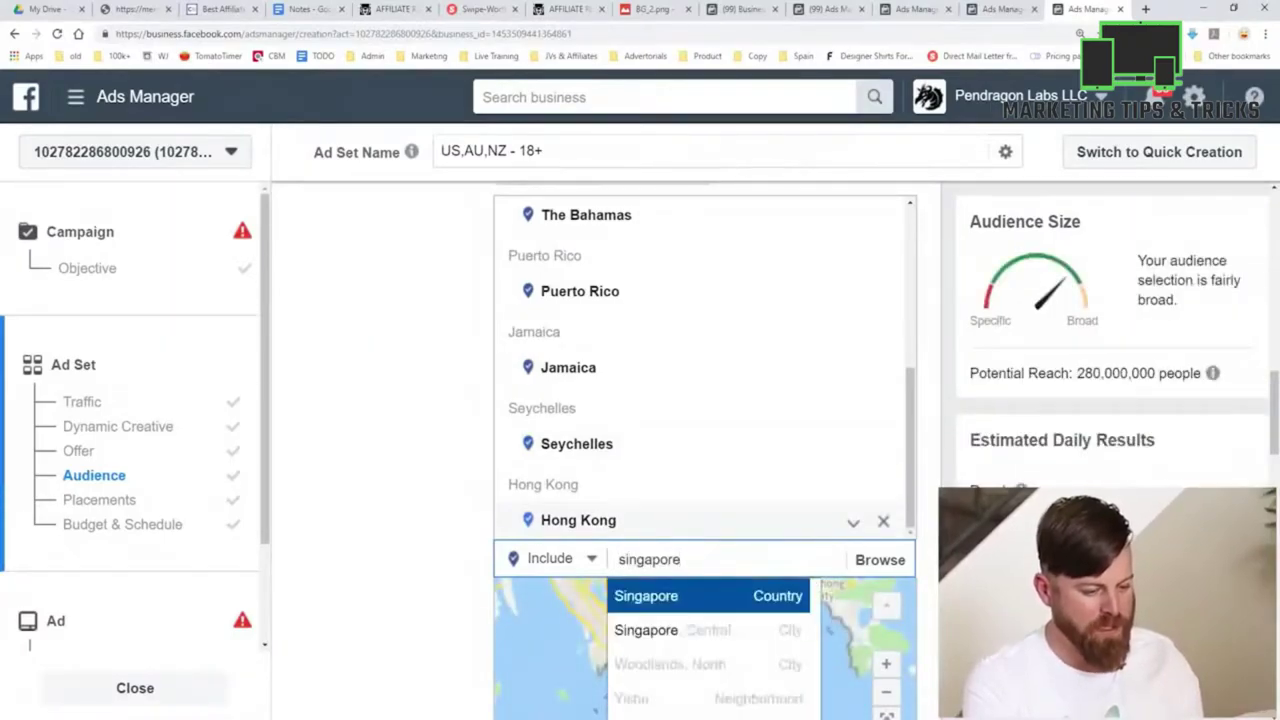
key(Return)
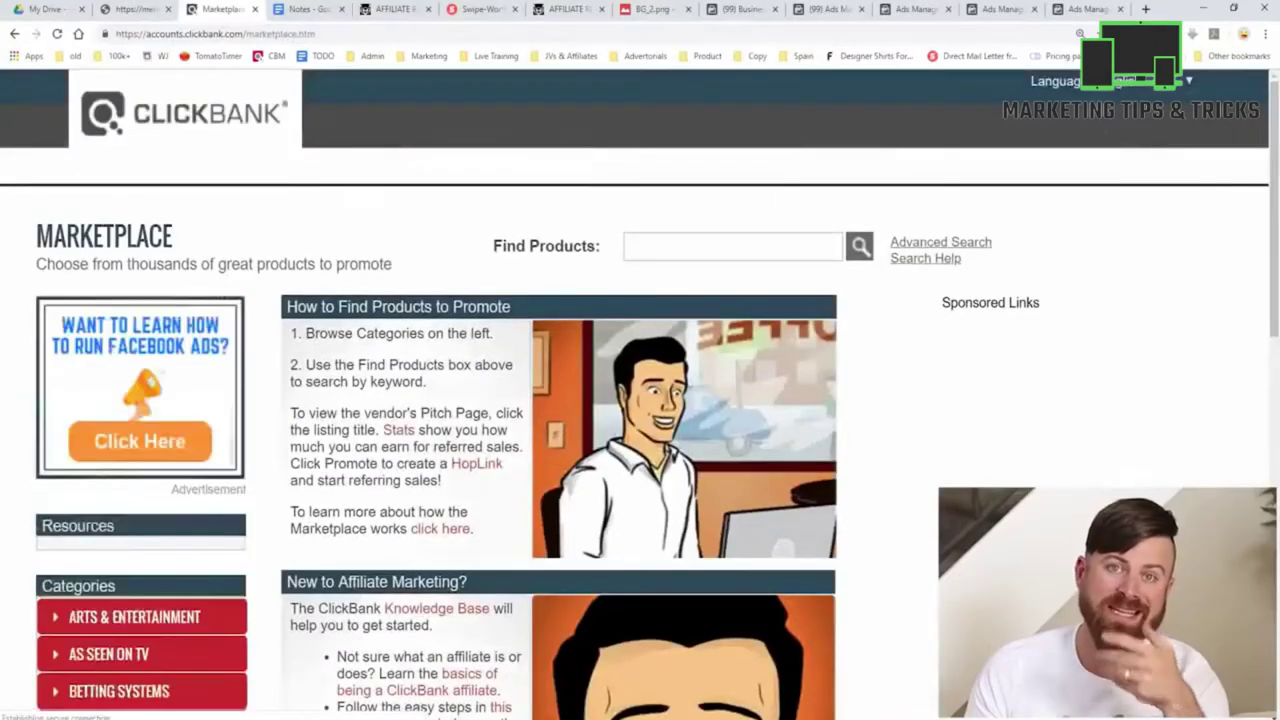
Step: List all ClickBank marketplace products with an empty search and find the Tedswoodworking offer among the results
click(732, 246)
key(Return)
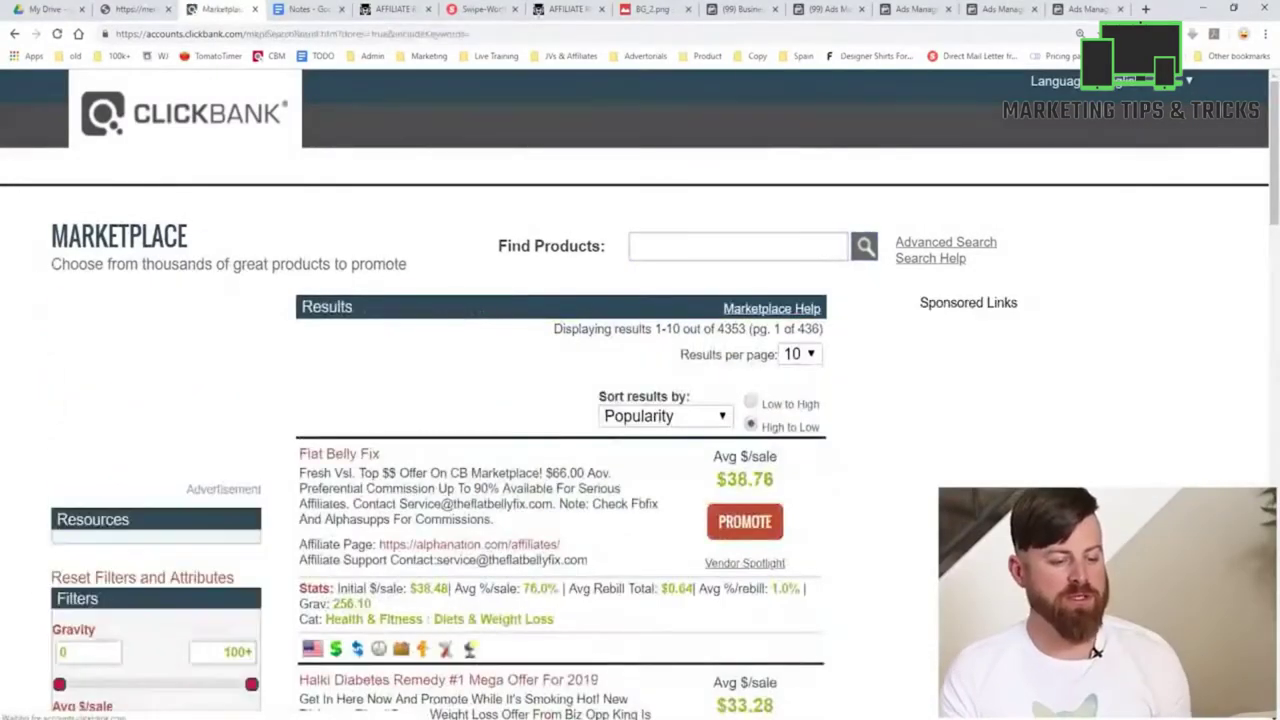
scroll(1097, 655, down, 10)
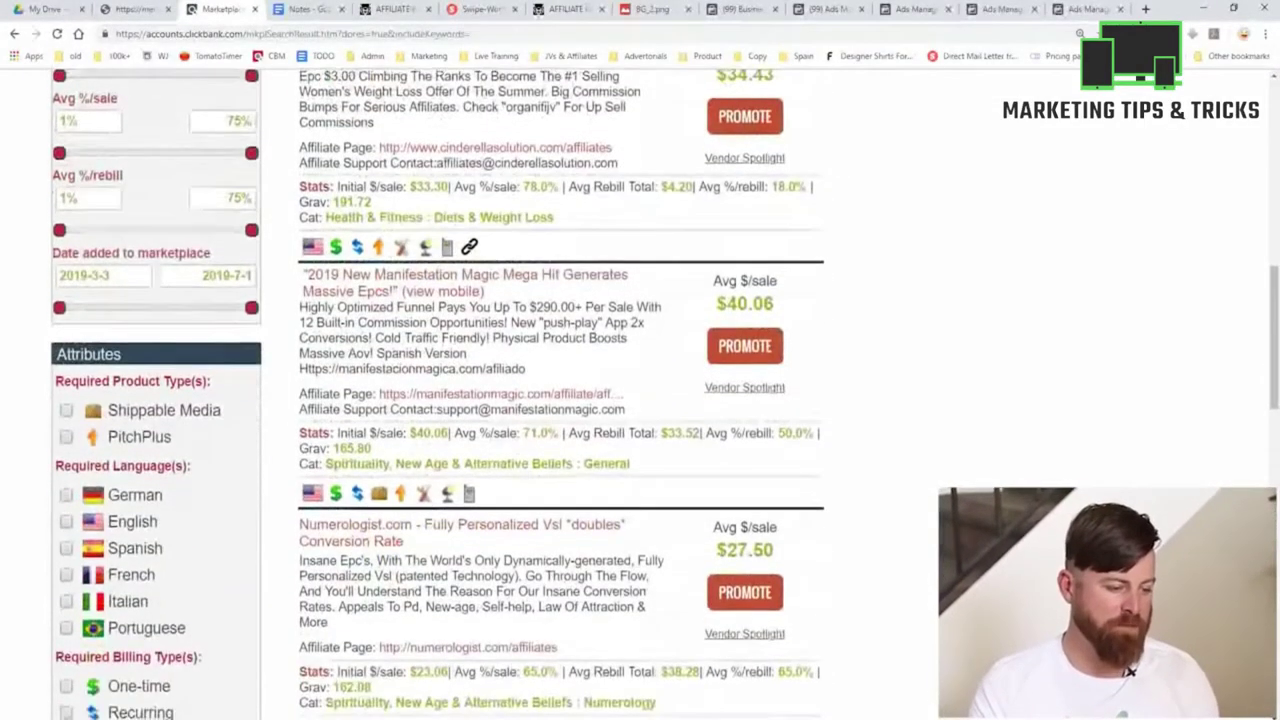
scroll(1134, 672, down, 6)
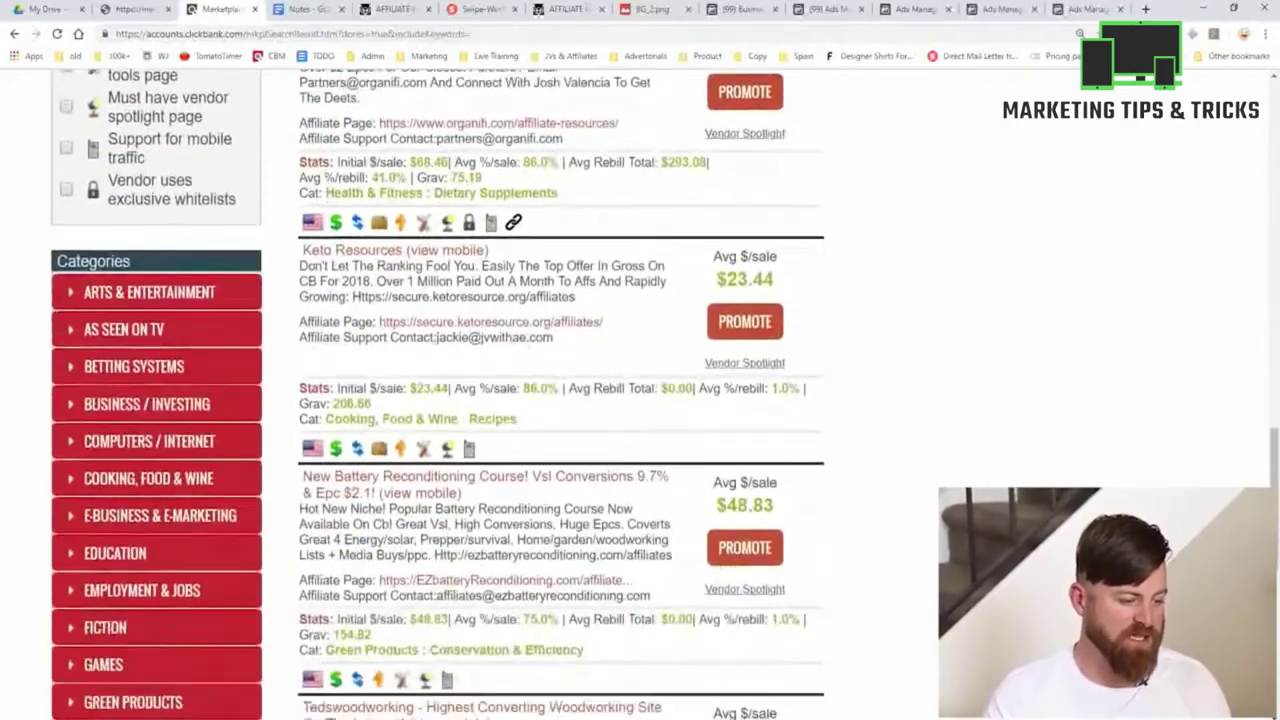
scroll(560, 400, down, 4)
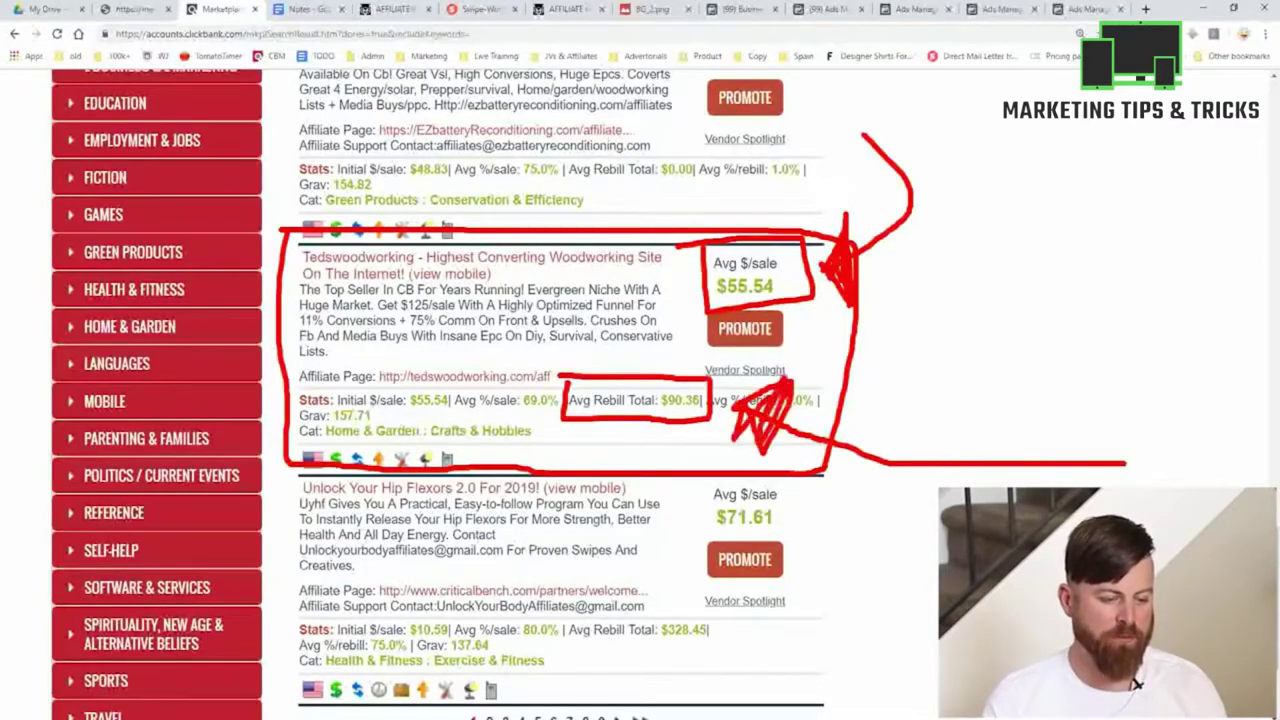
Step: Handwrite "$145" with the annotation pen beside the Tedswoodworking offer and mark its stats area
drag(1040, 209, 1012, 304)
drag(1091, 286, 1087, 302)
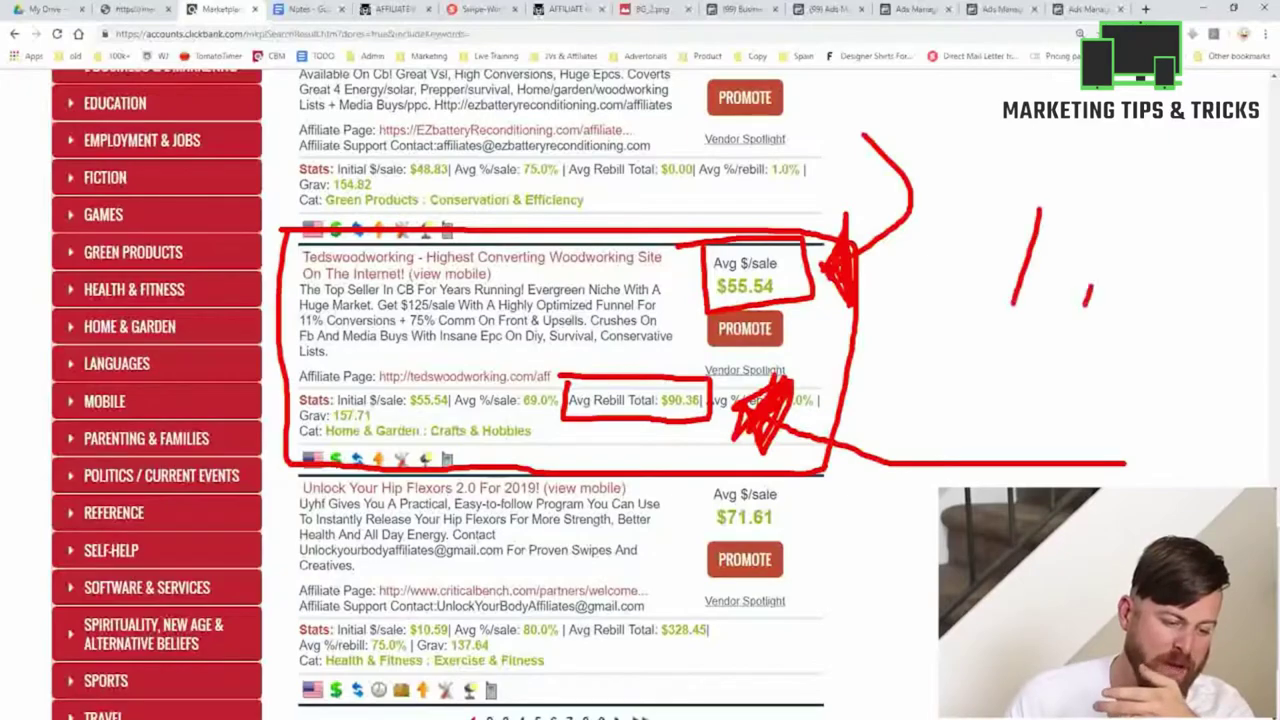
drag(1066, 242, 1100, 268)
drag(1154, 251, 1106, 316)
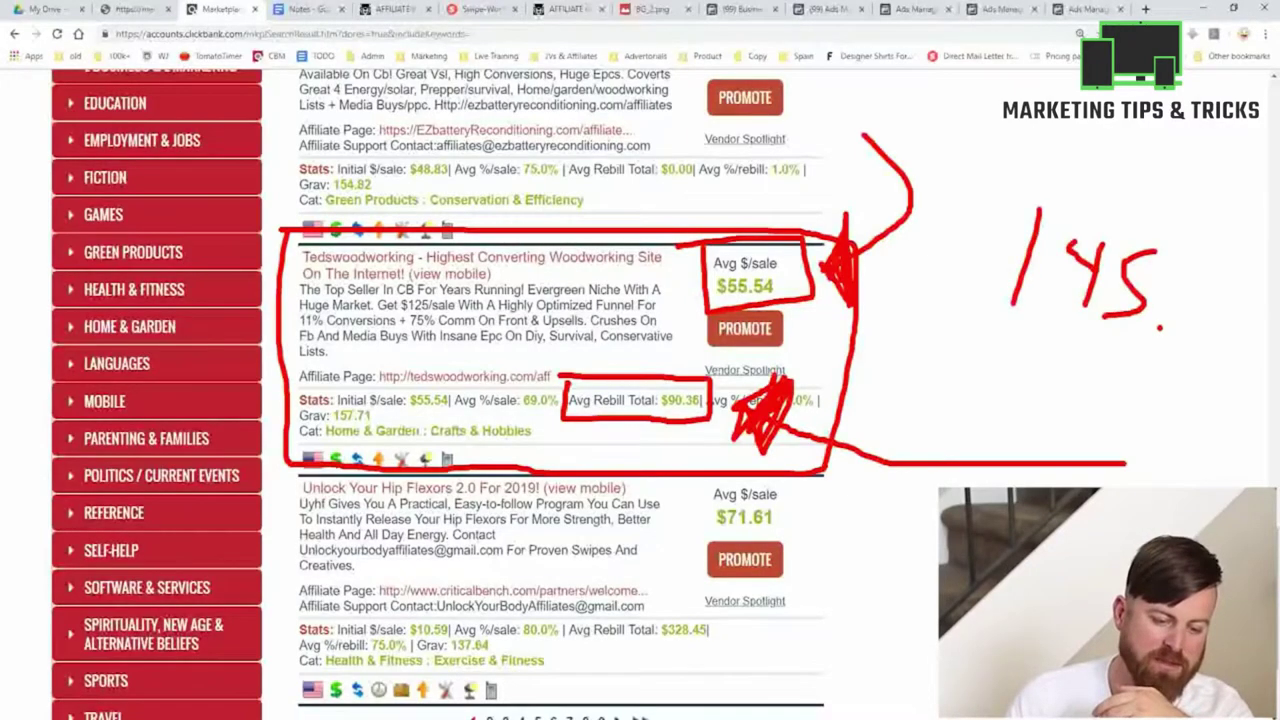
drag(1008, 190, 875, 295)
drag(970, 152, 915, 305)
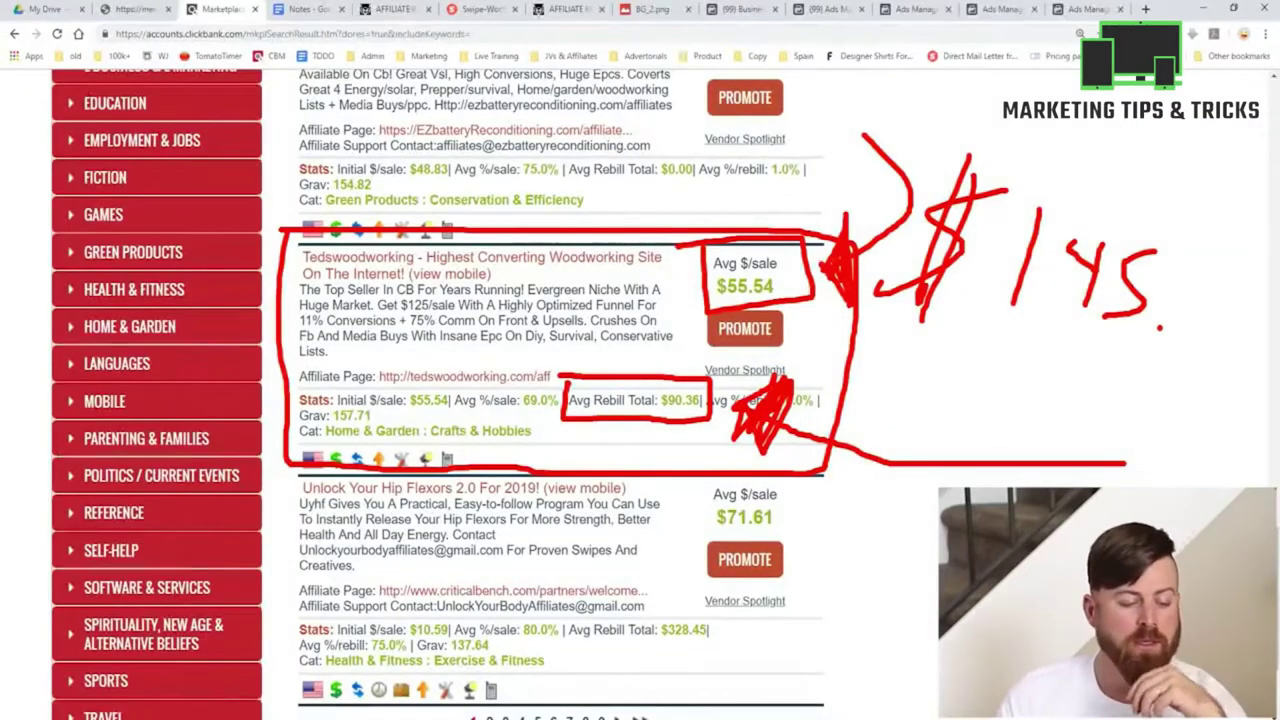
mouse_move(410, 428)
mouse_down()
mouse_move(350, 330)
mouse_move(660, 460)
mouse_up()
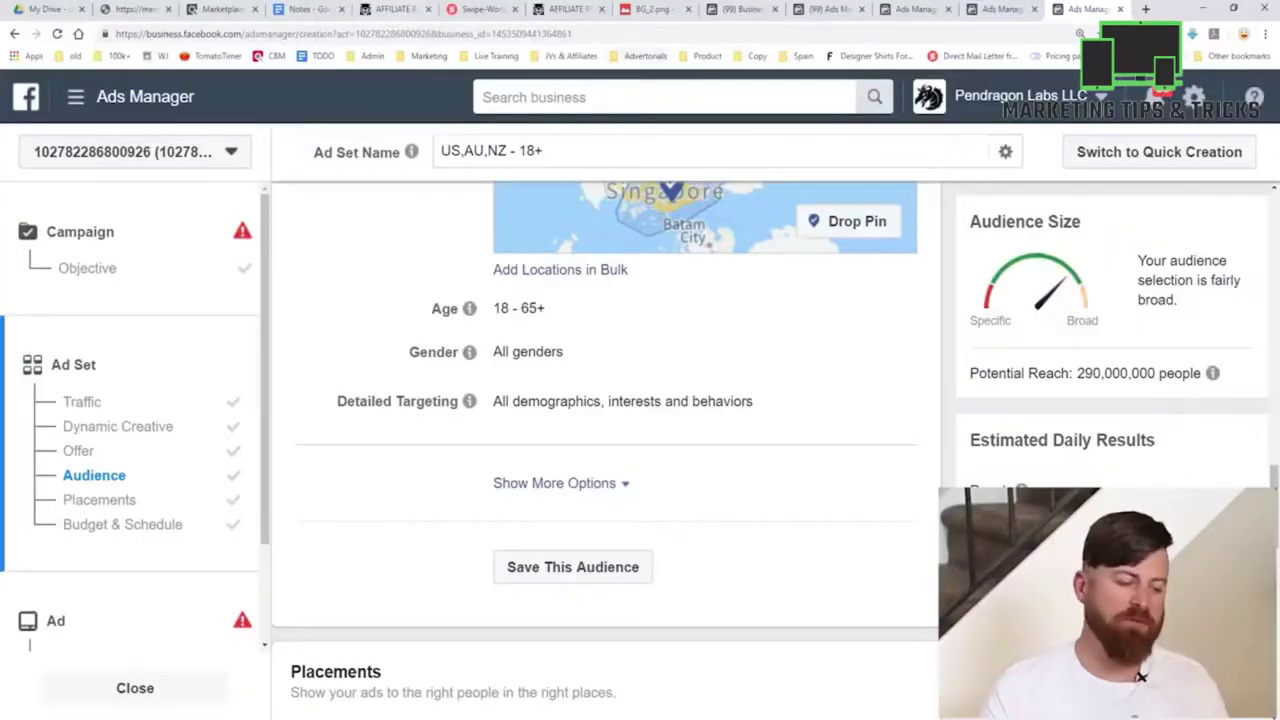
Step: Switch to the ClickBank home page and circle its logo with the annotation pen, clearing the pen marks at the end
click(222, 9)
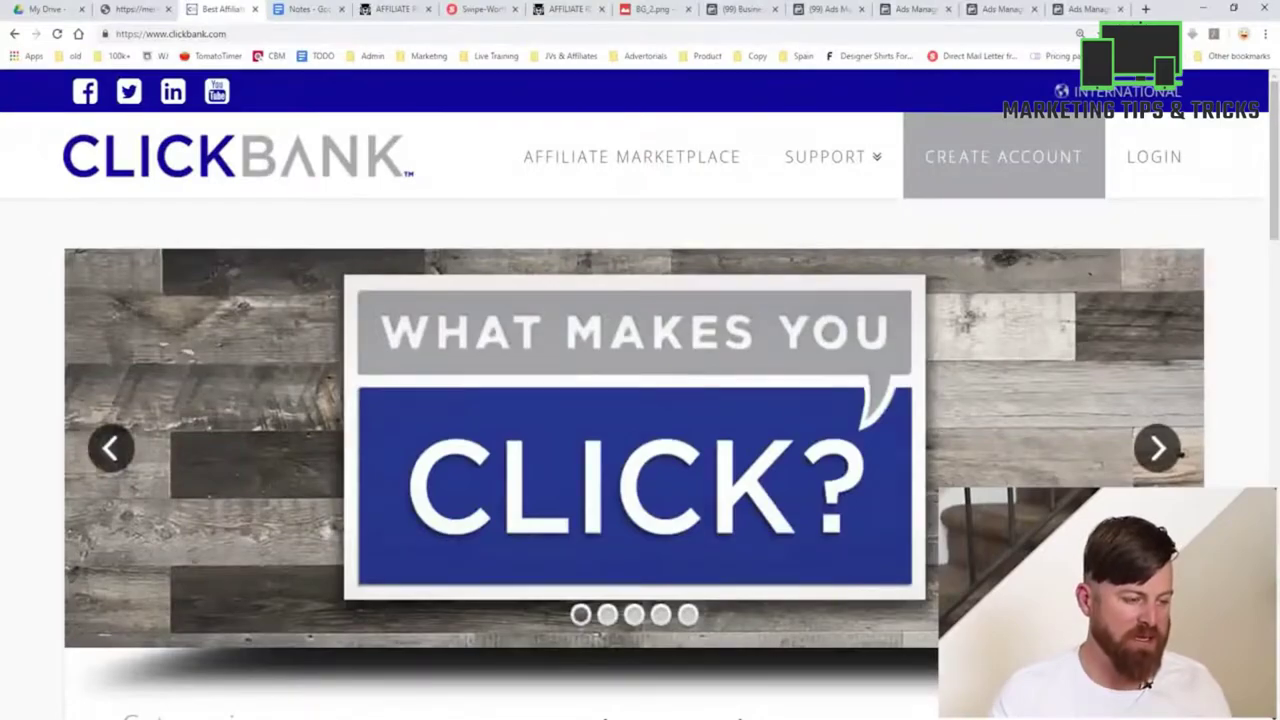
mouse_move(463, 116)
mouse_down()
mouse_move(91, 69)
mouse_move(522, 100)
mouse_move(148, 236)
mouse_up()
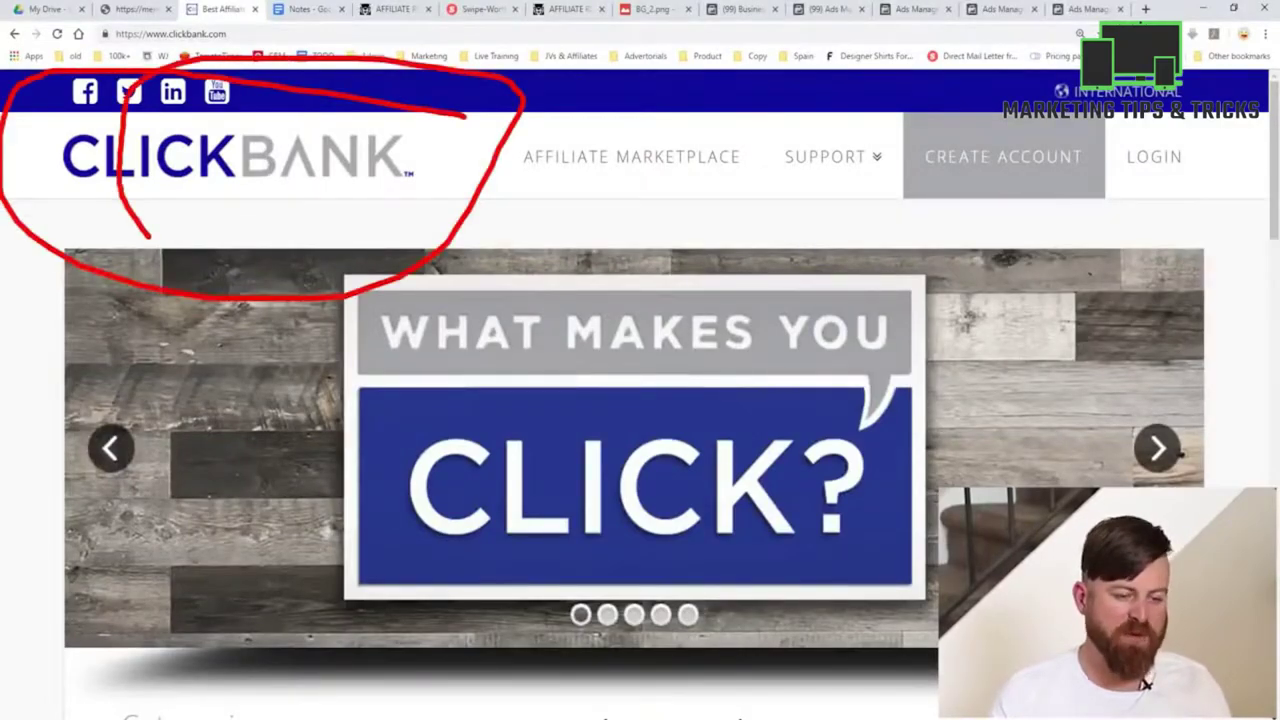
mouse_move(630, 113)
mouse_down()
mouse_move(786, 158)
mouse_move(608, 250)
mouse_move(784, 94)
mouse_move(565, 120)
mouse_move(404, 100)
mouse_up()
key(Escape)
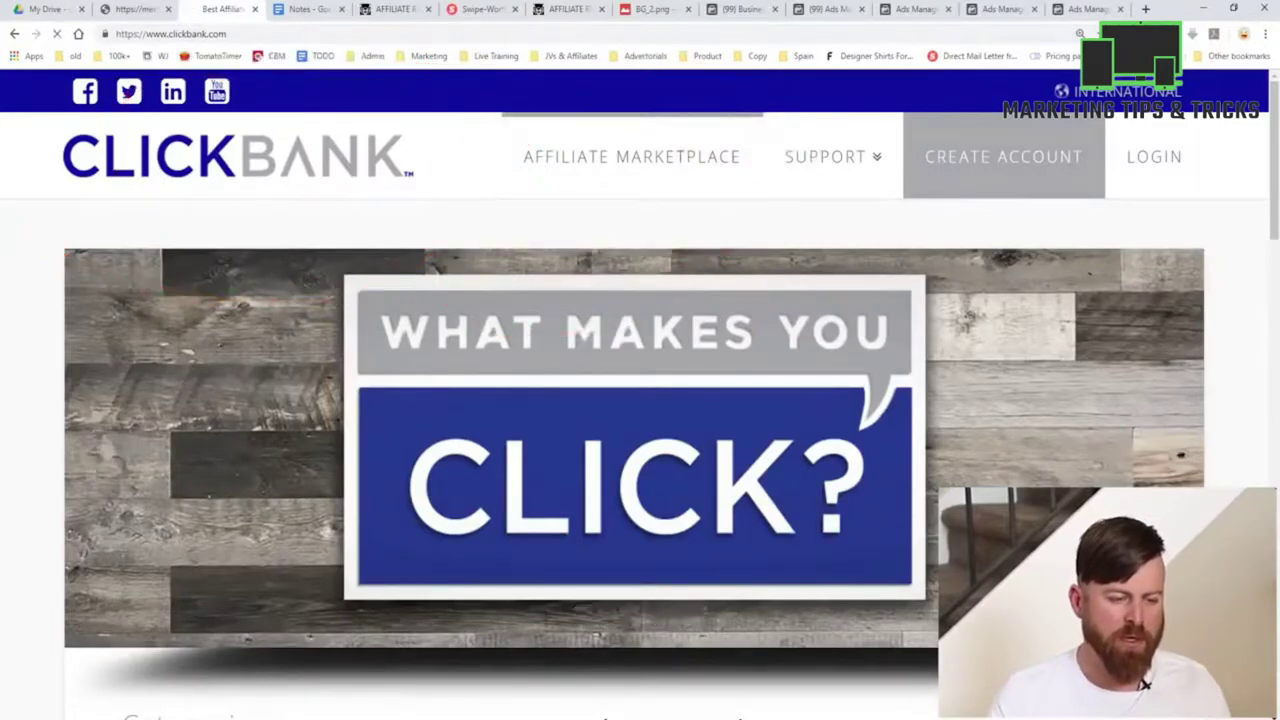
Step: Open the affiliate marketplace and list all its products with an empty search
click(631, 156)
click(859, 246)
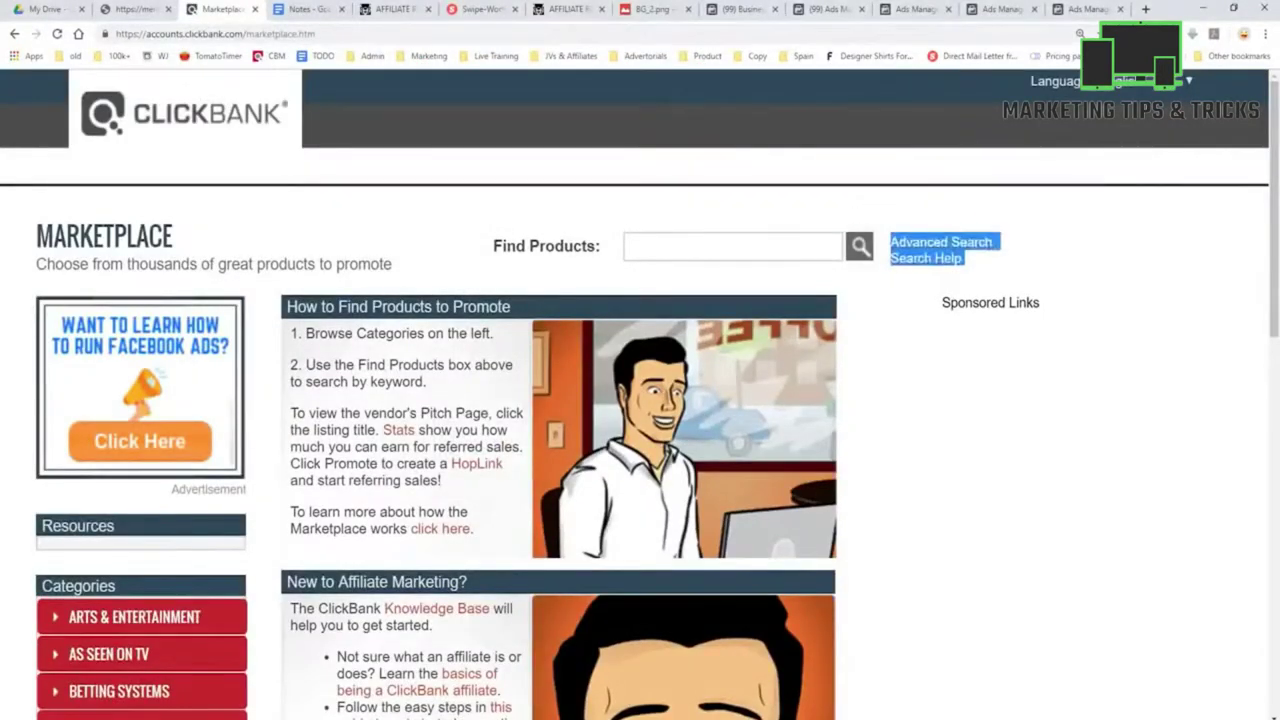
scroll(640, 400, down, 2)
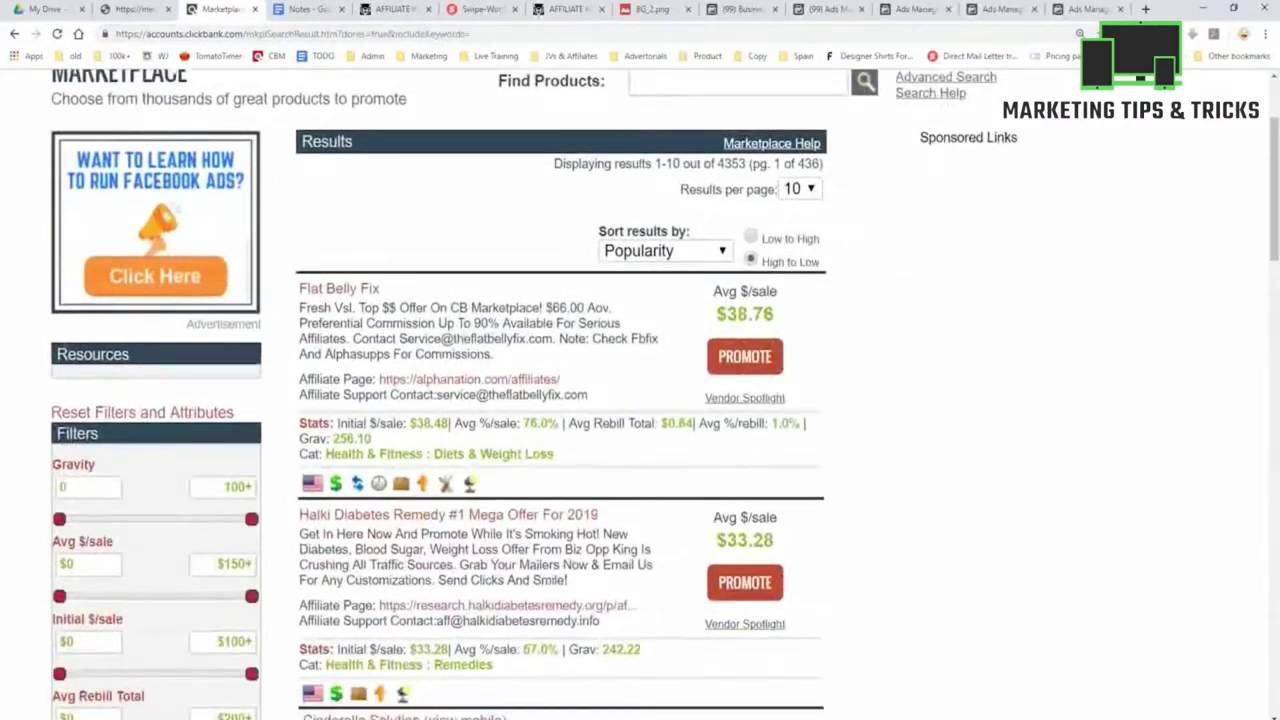
Step: Draw boxes around the Flat Belly Fix offer and its average rebill total with the annotation pen
mouse_move(293, 198)
mouse_down()
mouse_move(282, 464)
mouse_move(765, 466)
mouse_up()
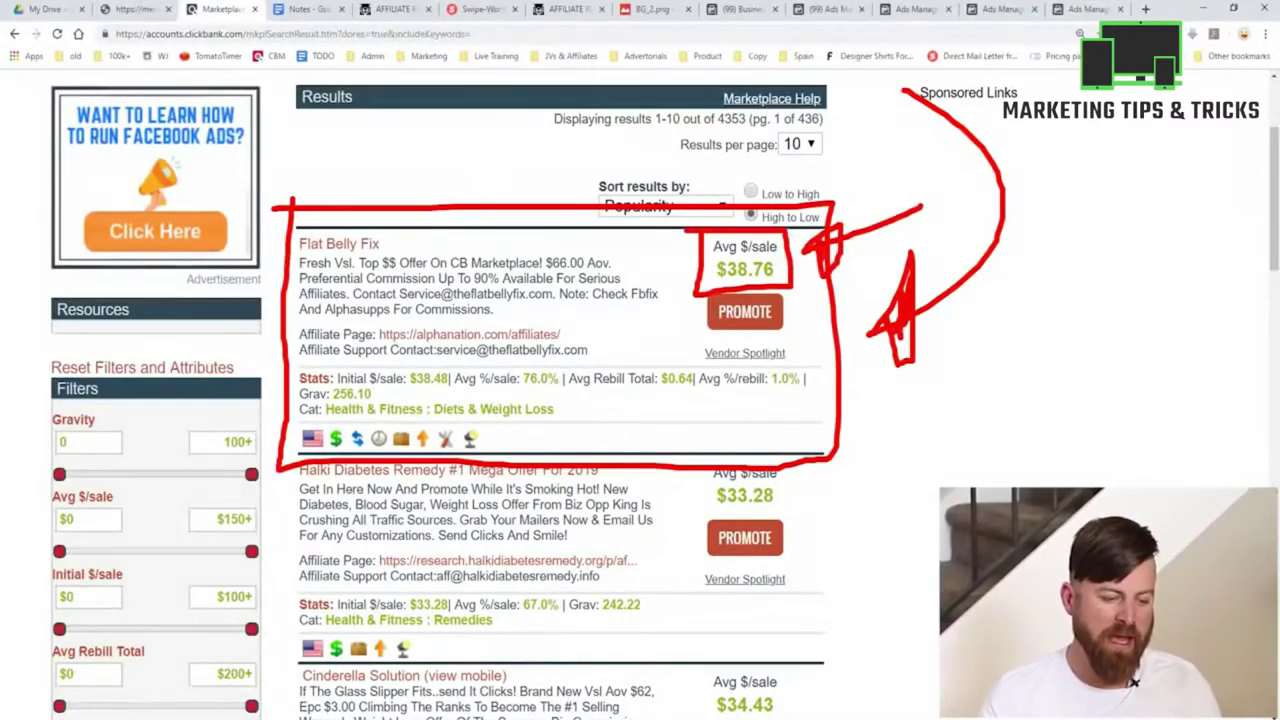
drag(690, 357, 694, 398)
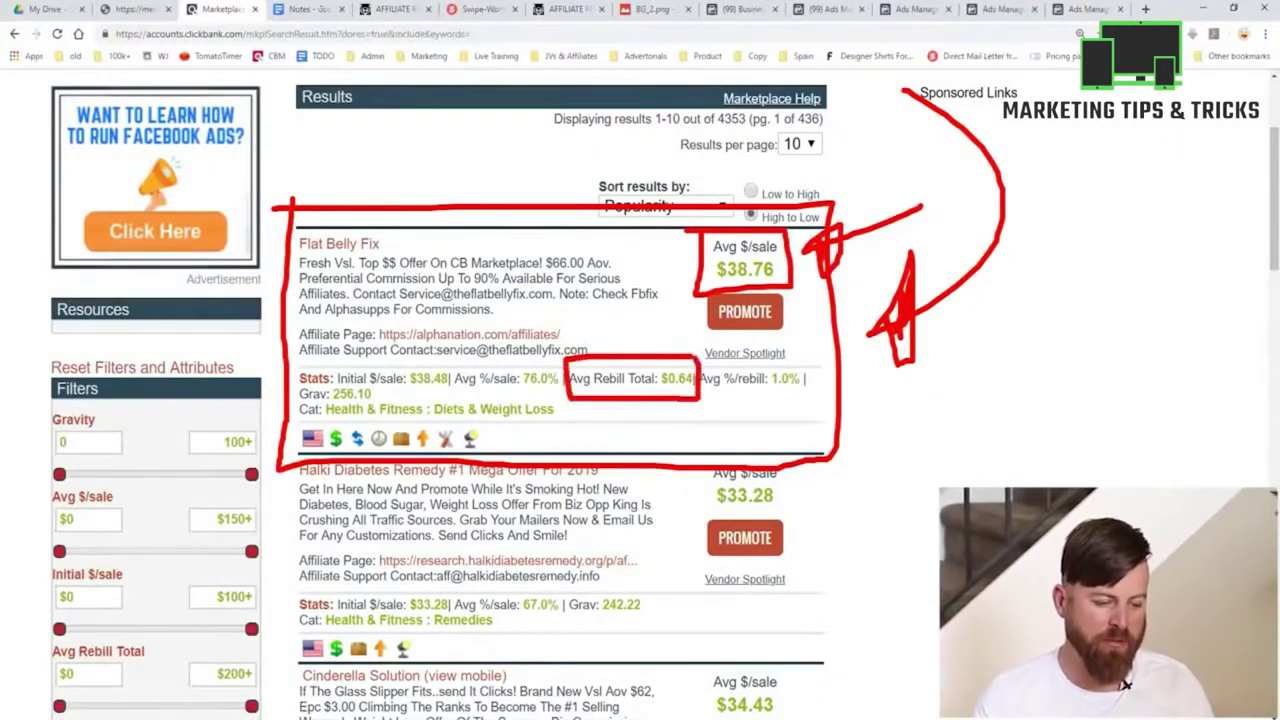
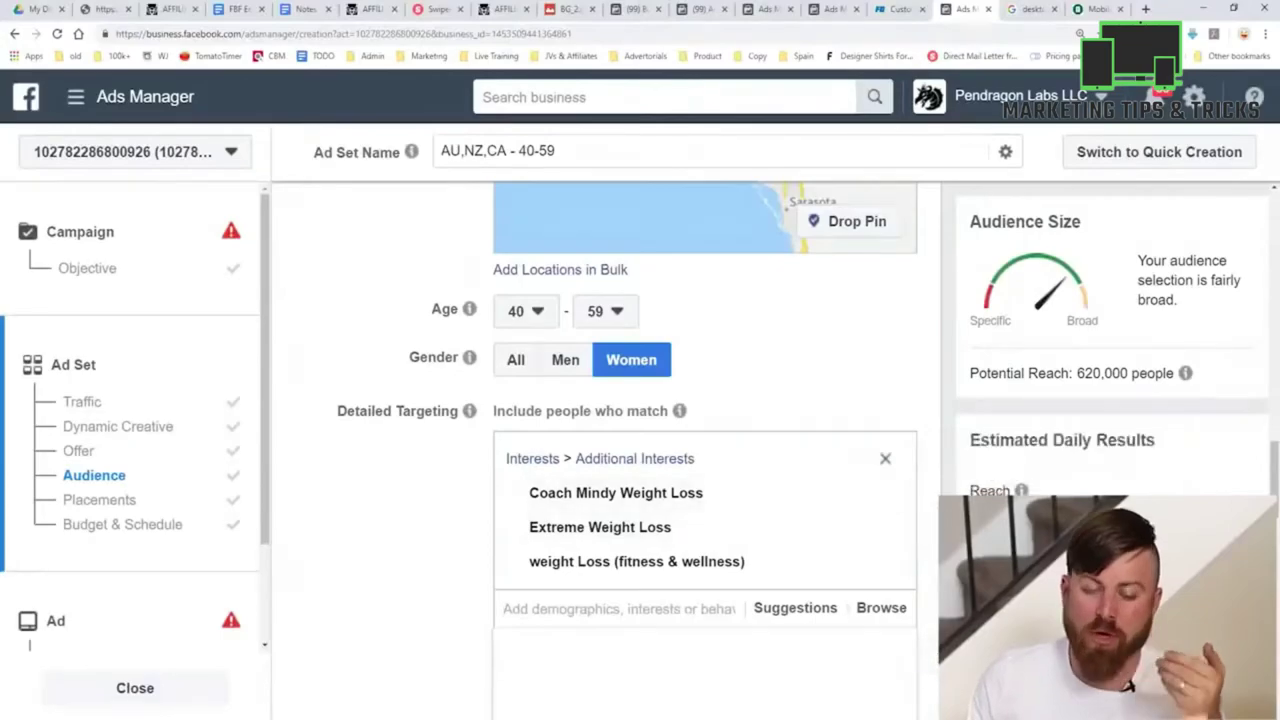
scroll(705, 420, up, 5)
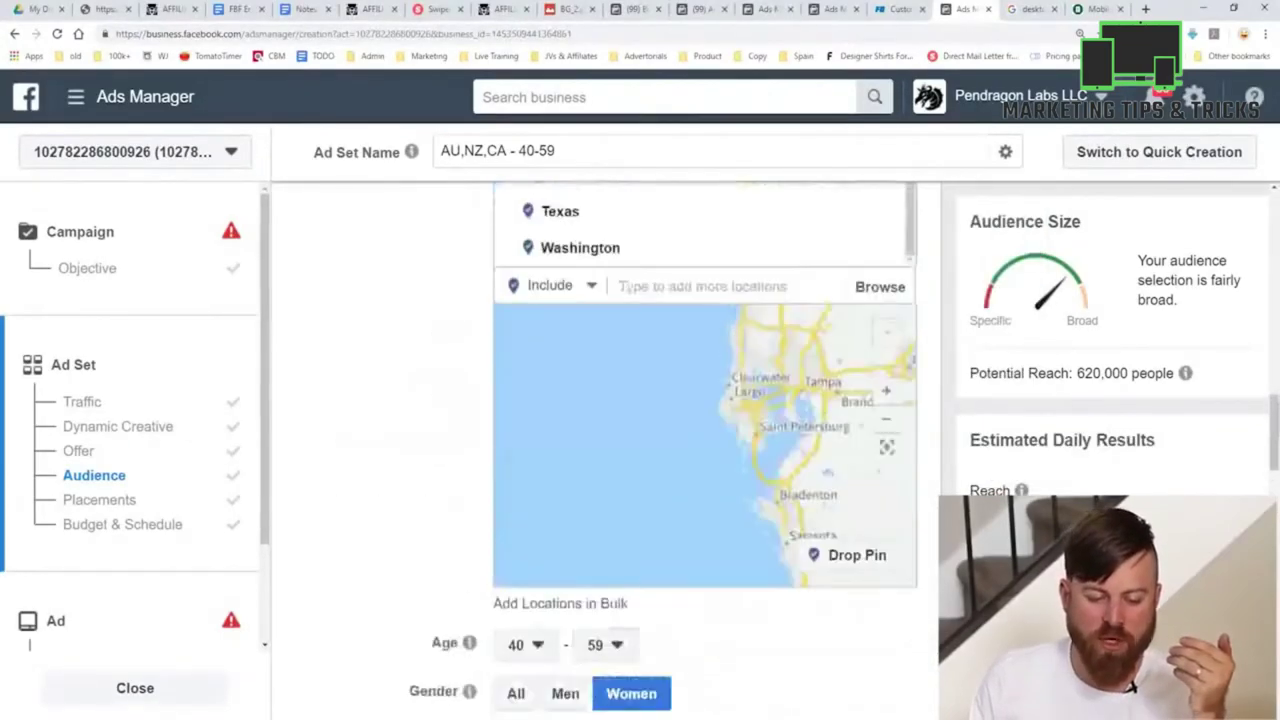
Step: Add English (All) as the target language in the audience's additional options
scroll(705, 450, up, 3)
scroll(705, 450, down, 6)
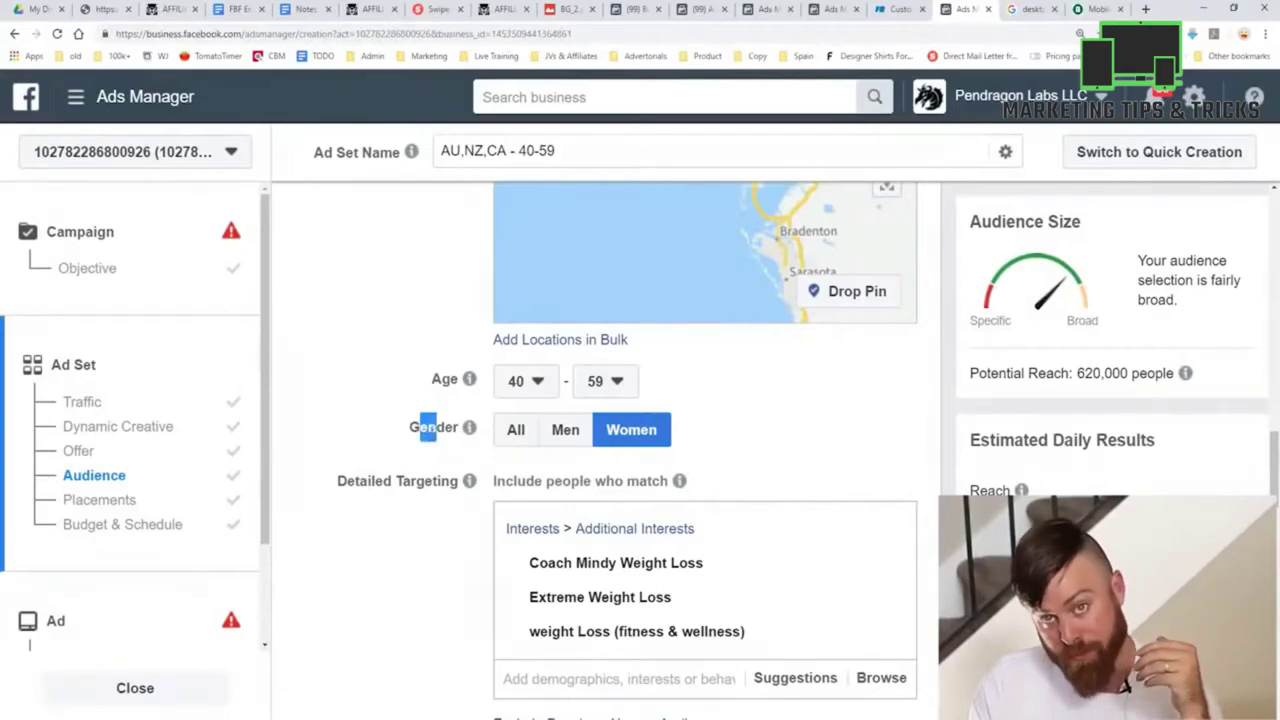
scroll(705, 450, down, 2)
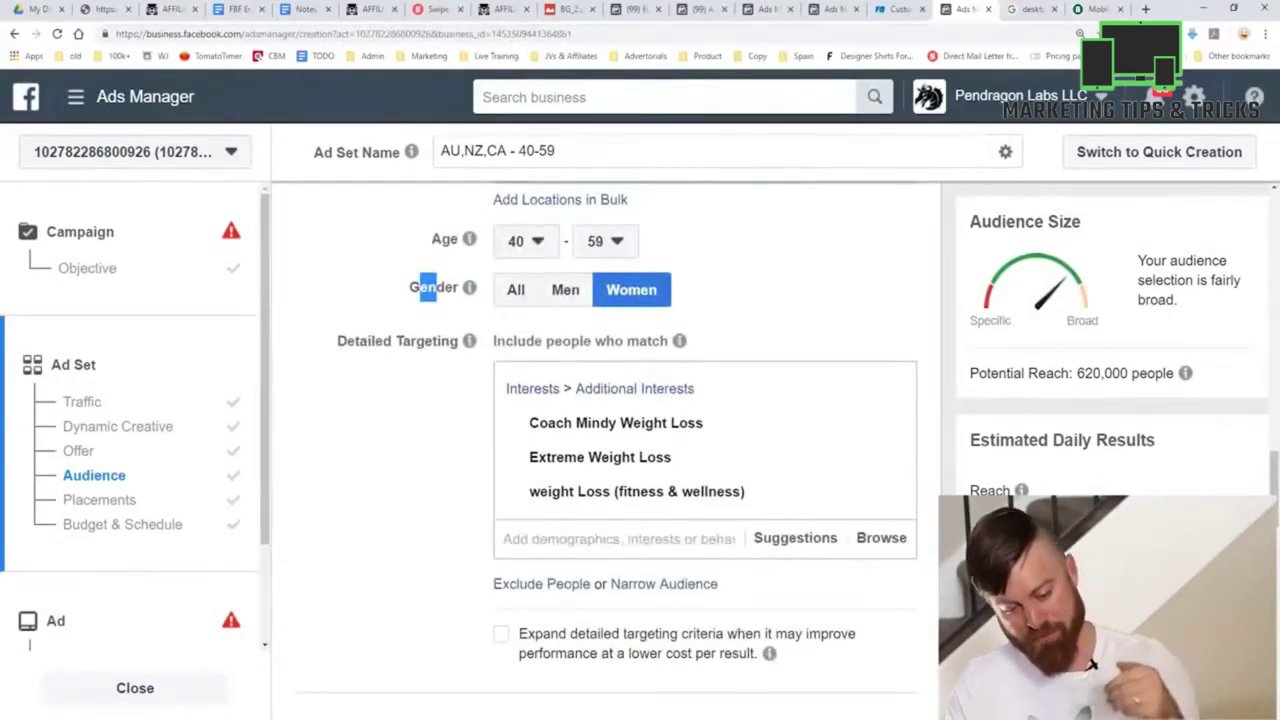
scroll(1095, 668, down, 3)
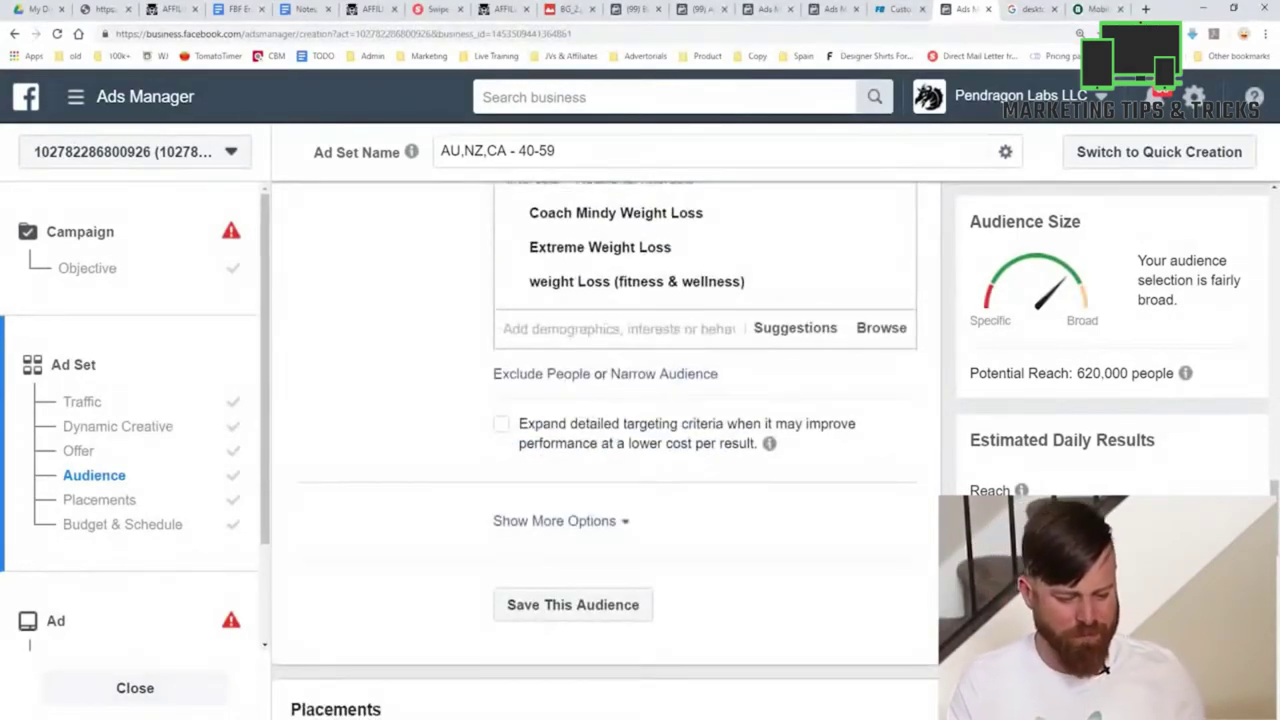
scroll(605, 450, down, 3)
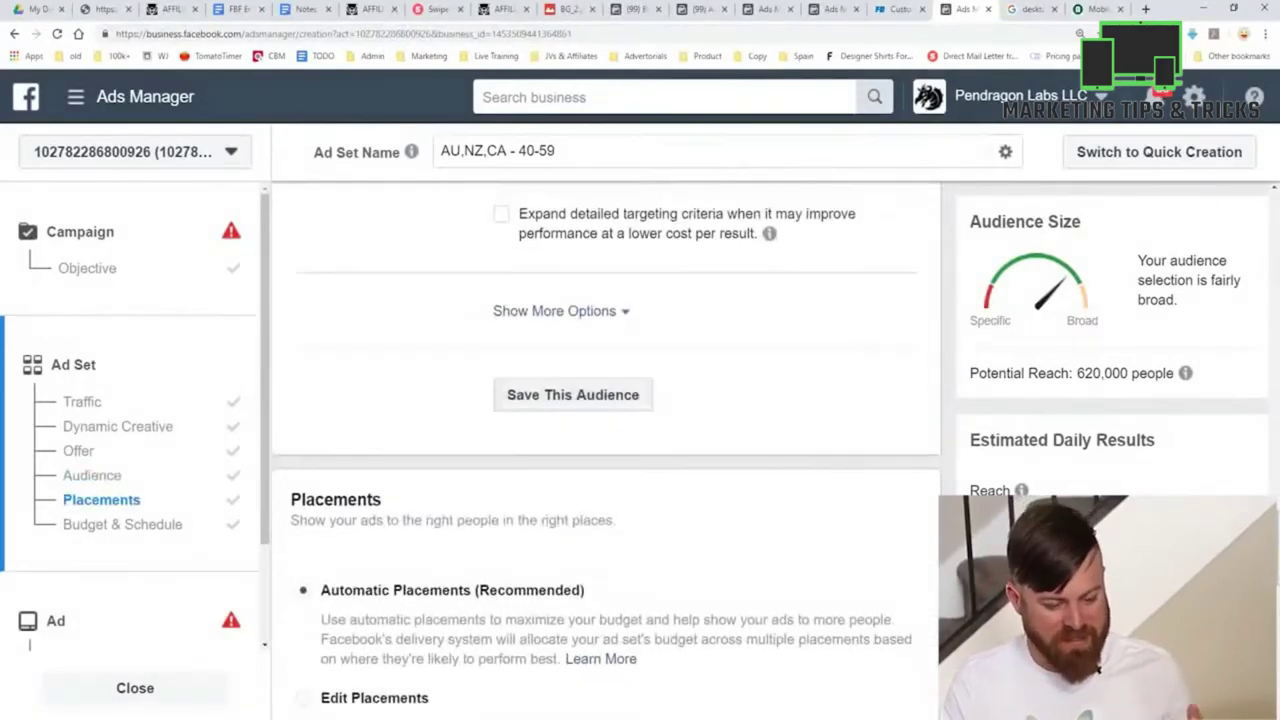
click(554, 310)
click(871, 349)
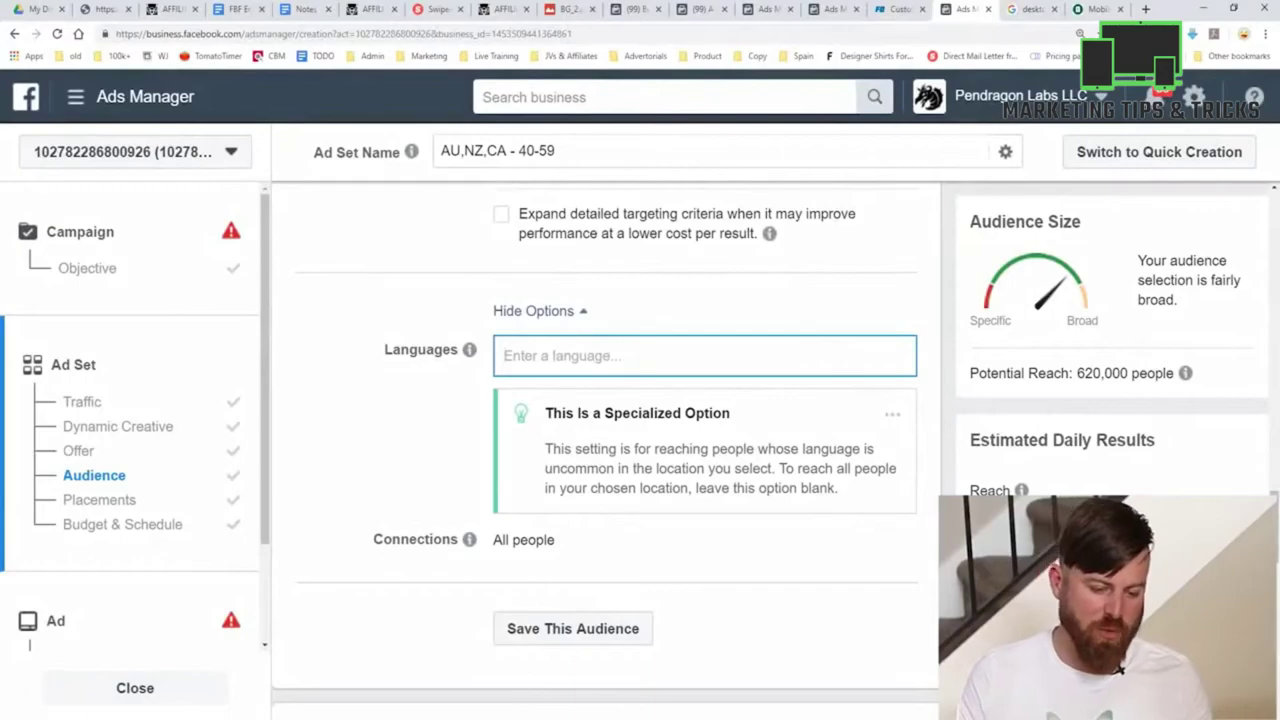
text(english)
key(Return)
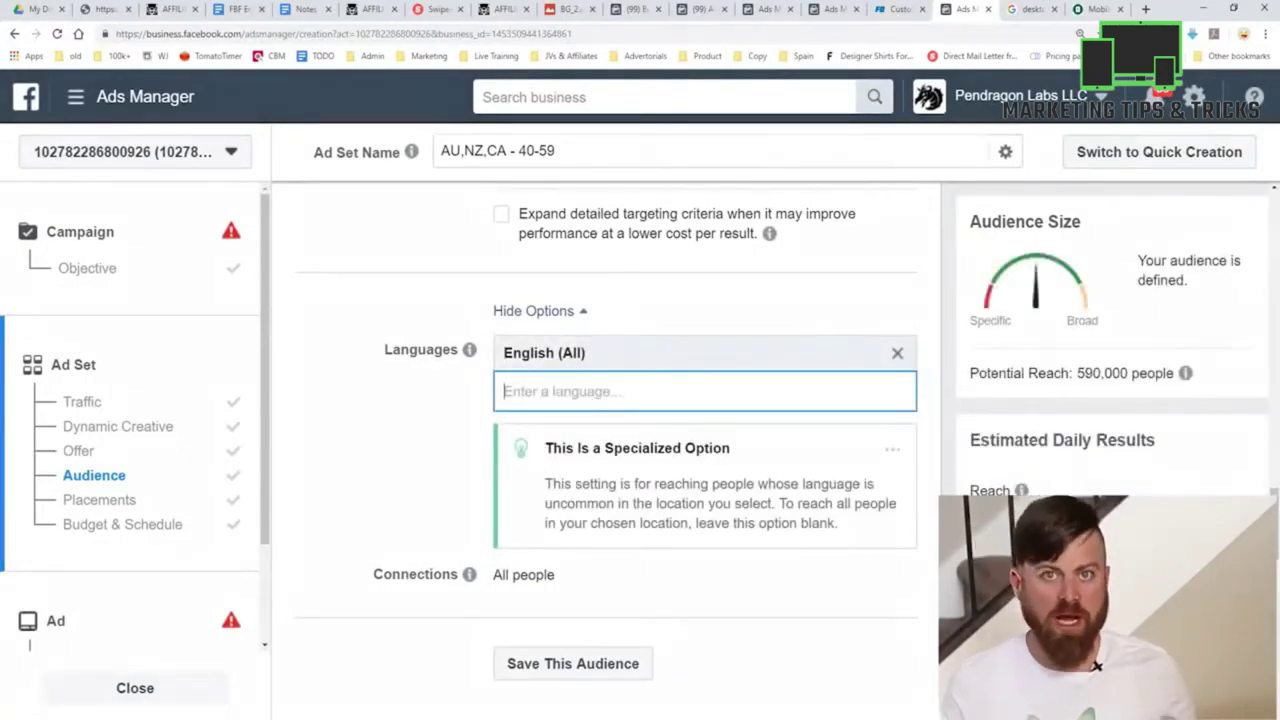
click(1100, 668)
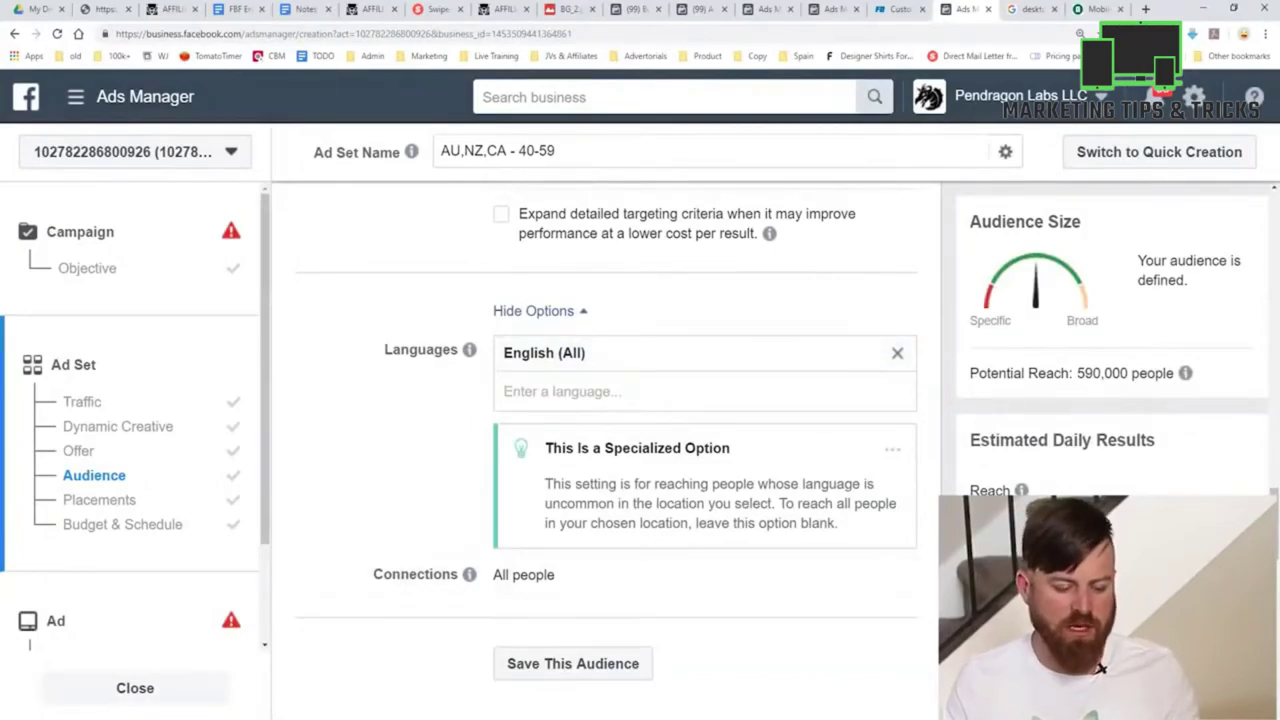
Step: Switch the ad set to manual placements and deselect the Audience Network, Instagram and Messenger platforms
scroll(1100, 668, down, 5)
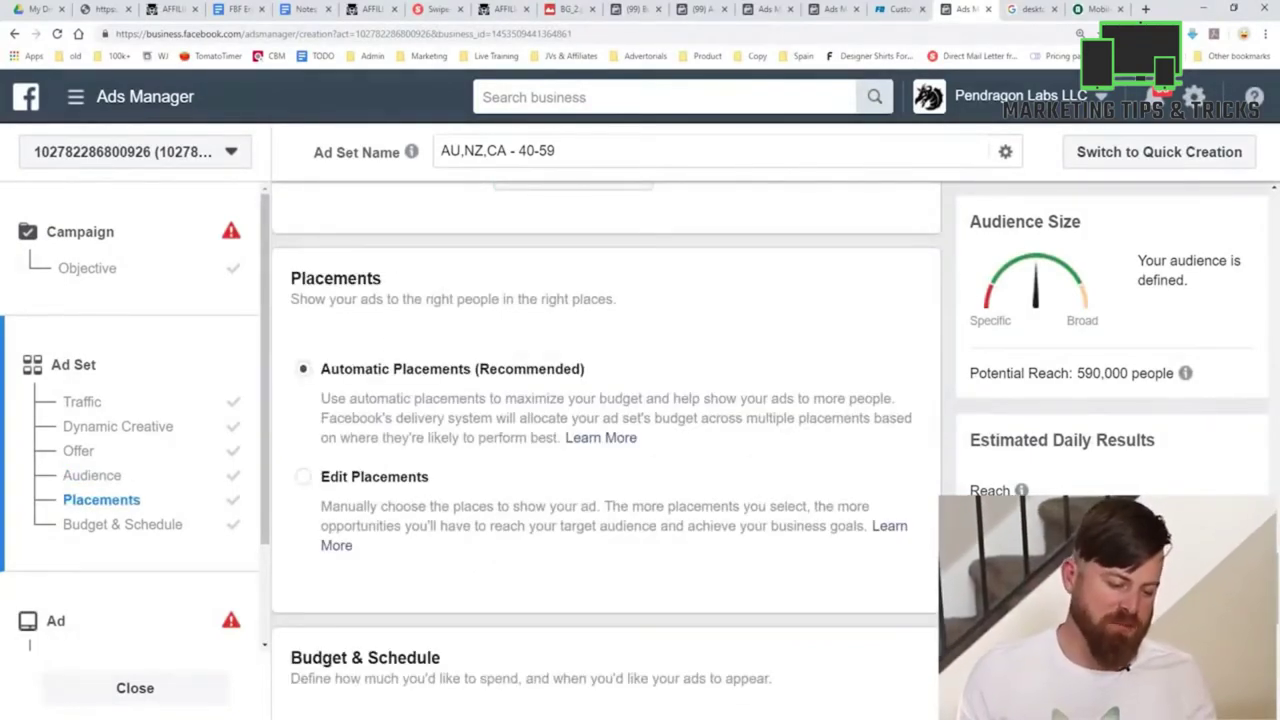
click(303, 476)
scroll(606, 450, down, 6)
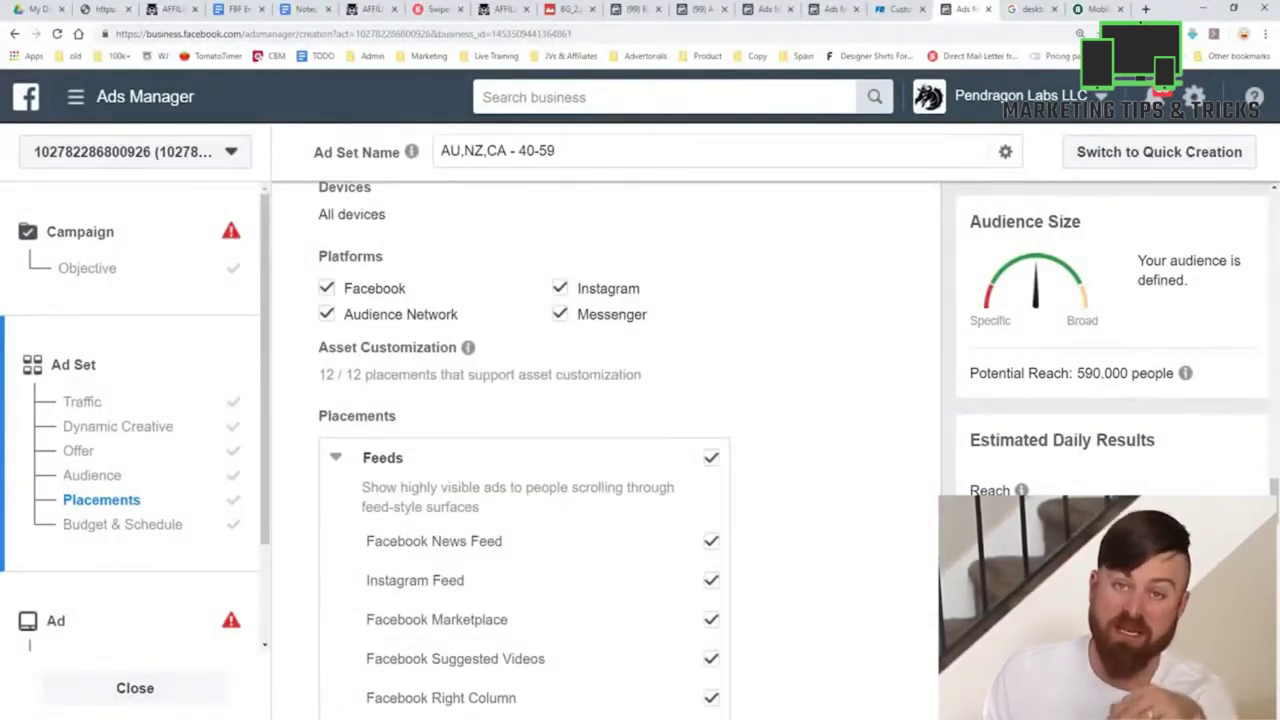
click(326, 314)
click(560, 288)
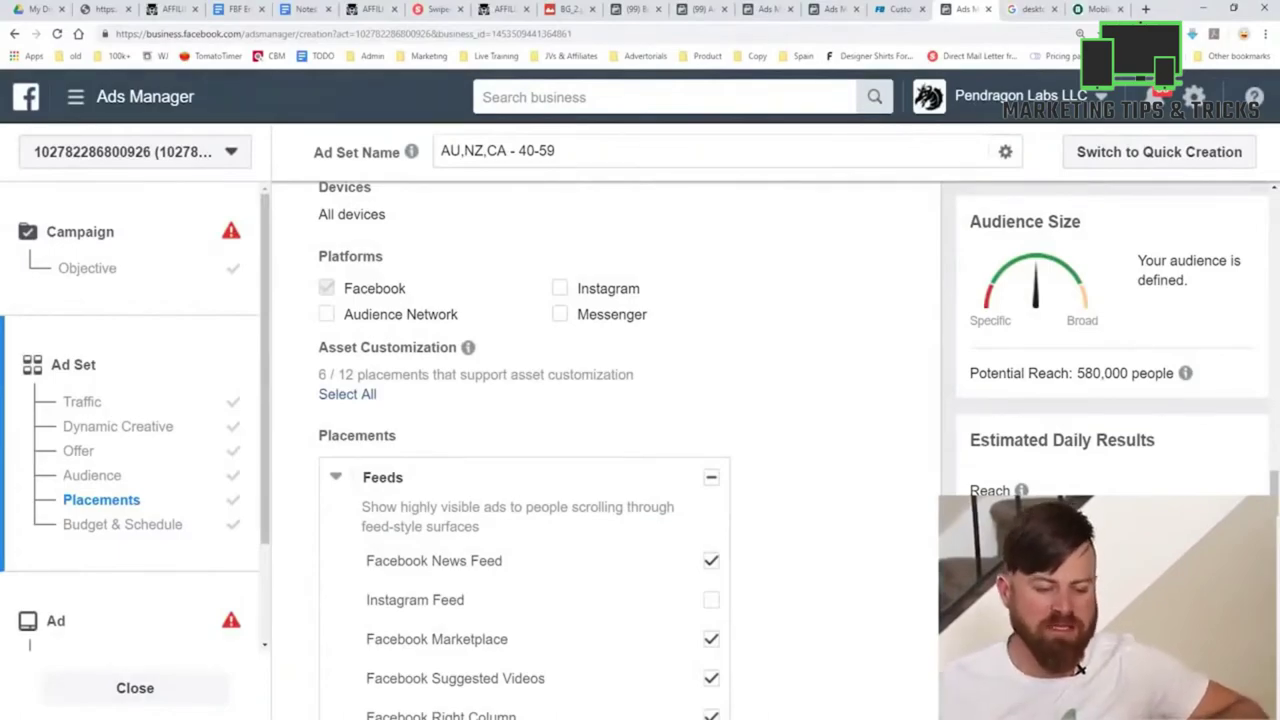
double_click(608, 288)
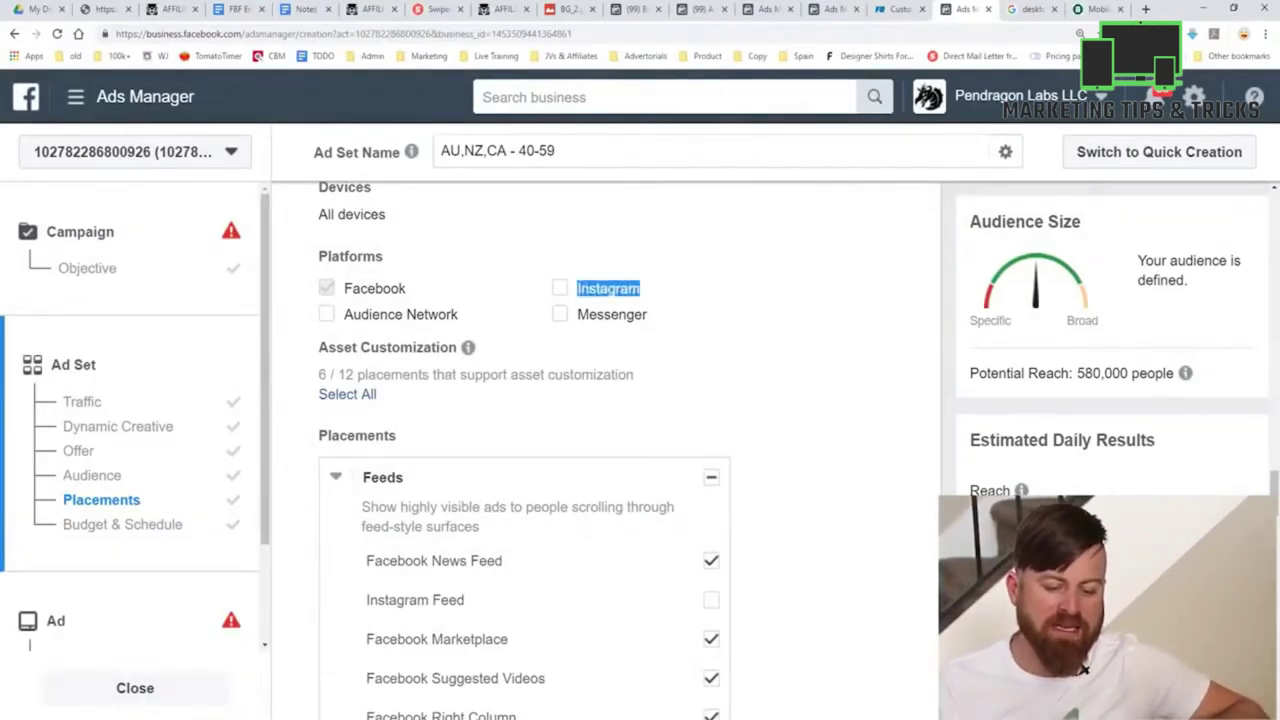
drag(577, 314, 604, 314)
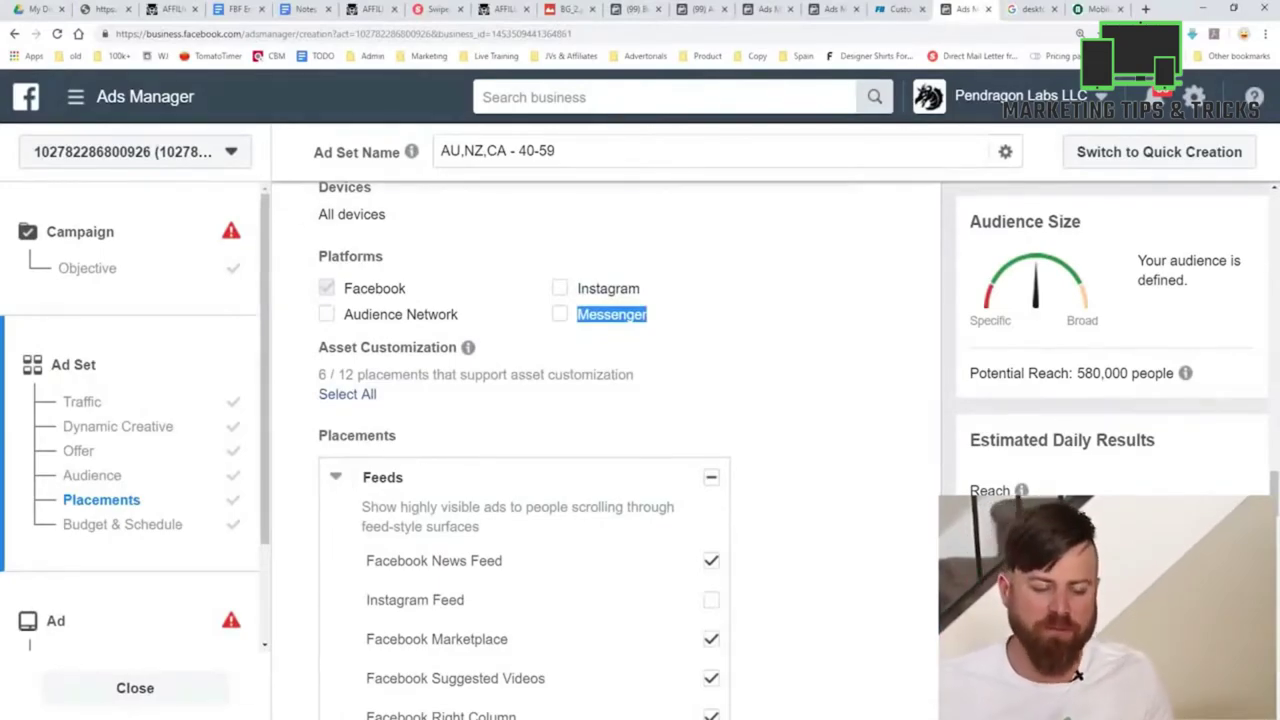
click(612, 314)
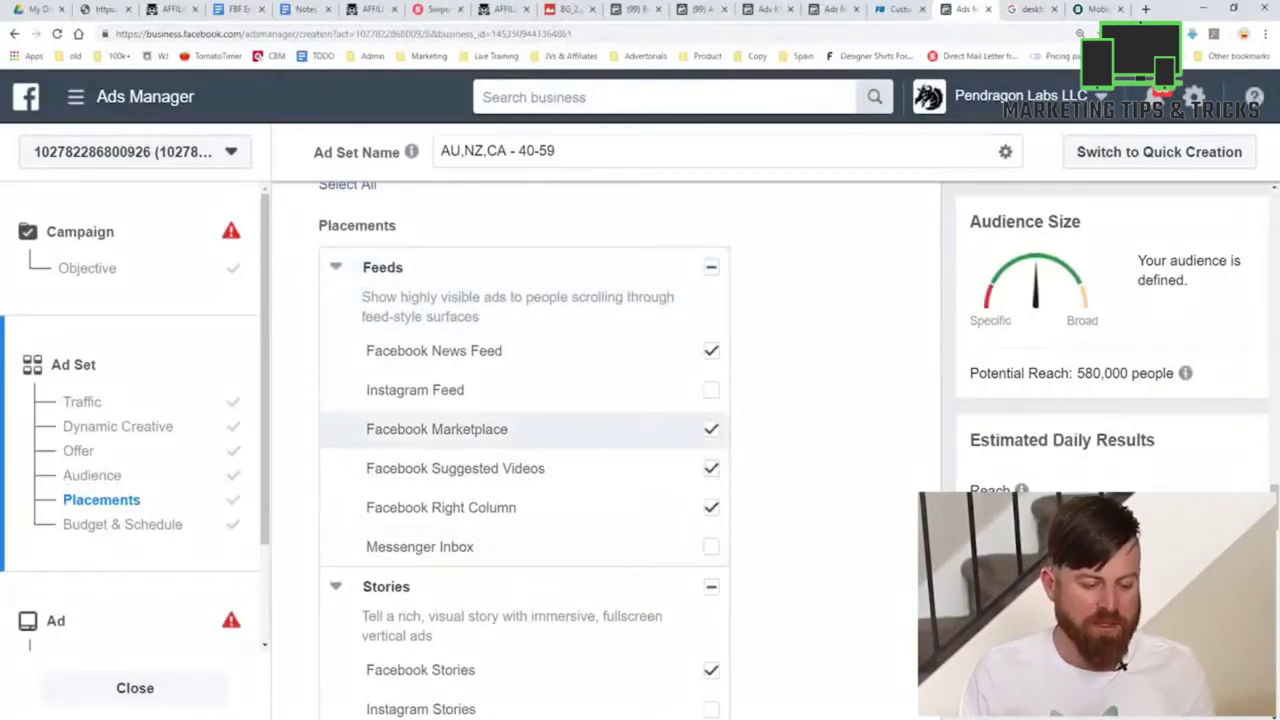
Step: Deselect the Contextual Spaces placement group, including Facebook Instant Articles
scroll(525, 450, down, 3)
scroll(525, 450, down, 5)
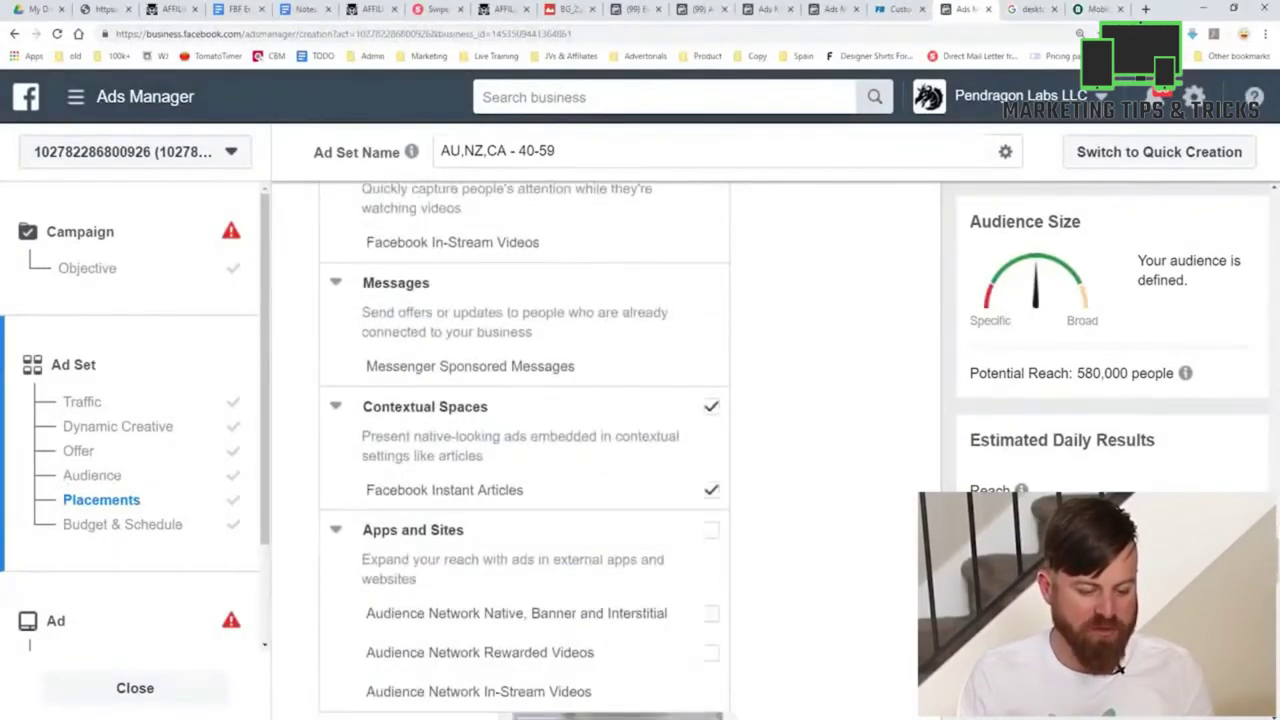
click(711, 406)
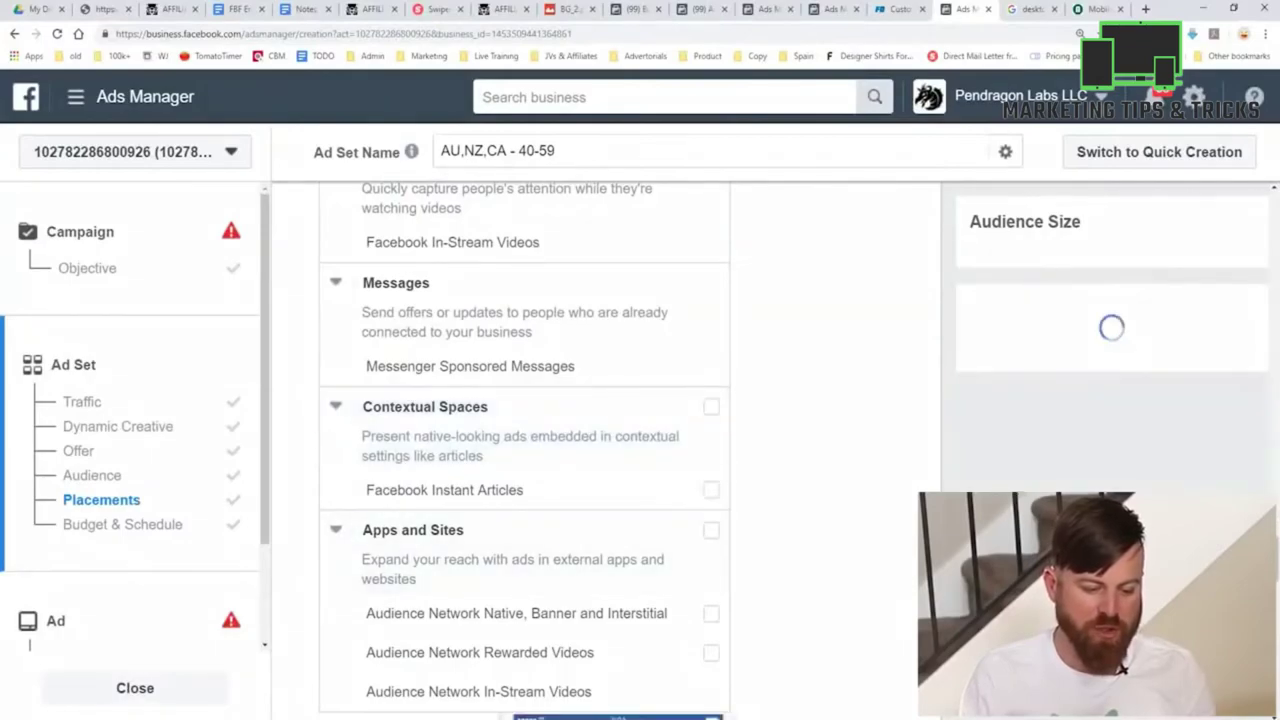
Step: Deselect the Facebook Stories placement in the Stories group, keeping the selected Facebook feed placements
scroll(525, 450, up, 4)
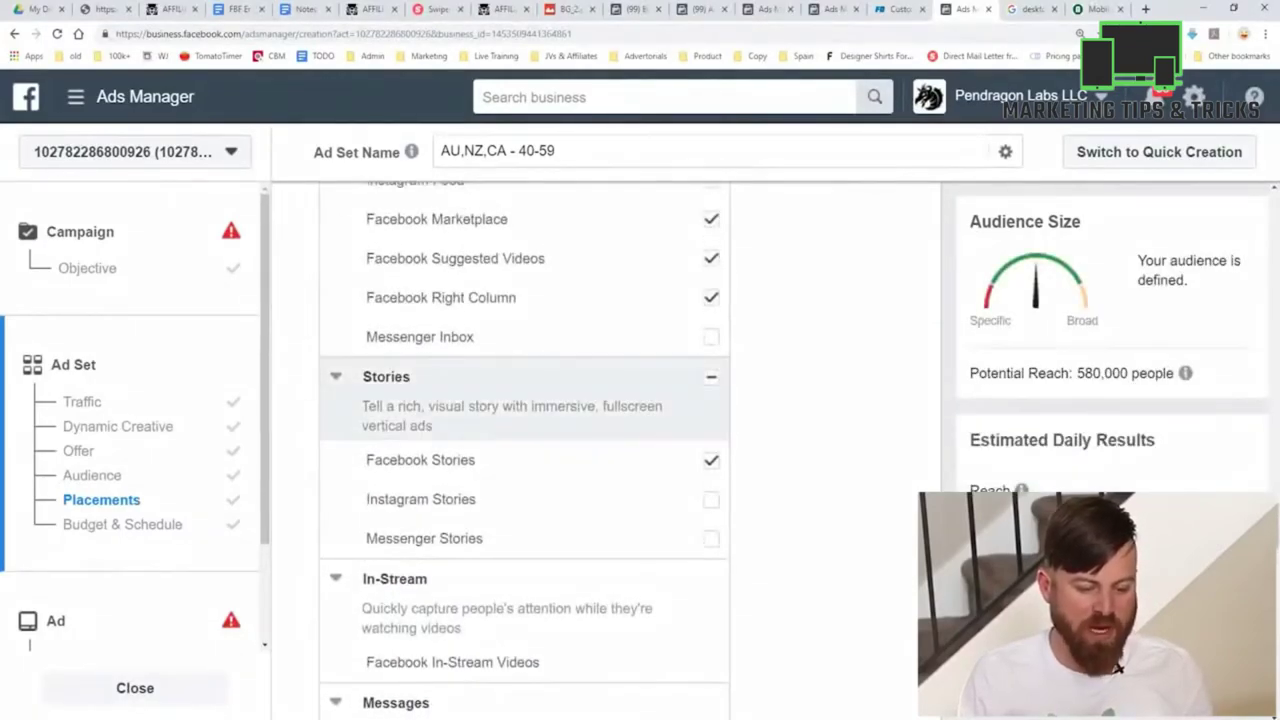
scroll(525, 430, up, 2)
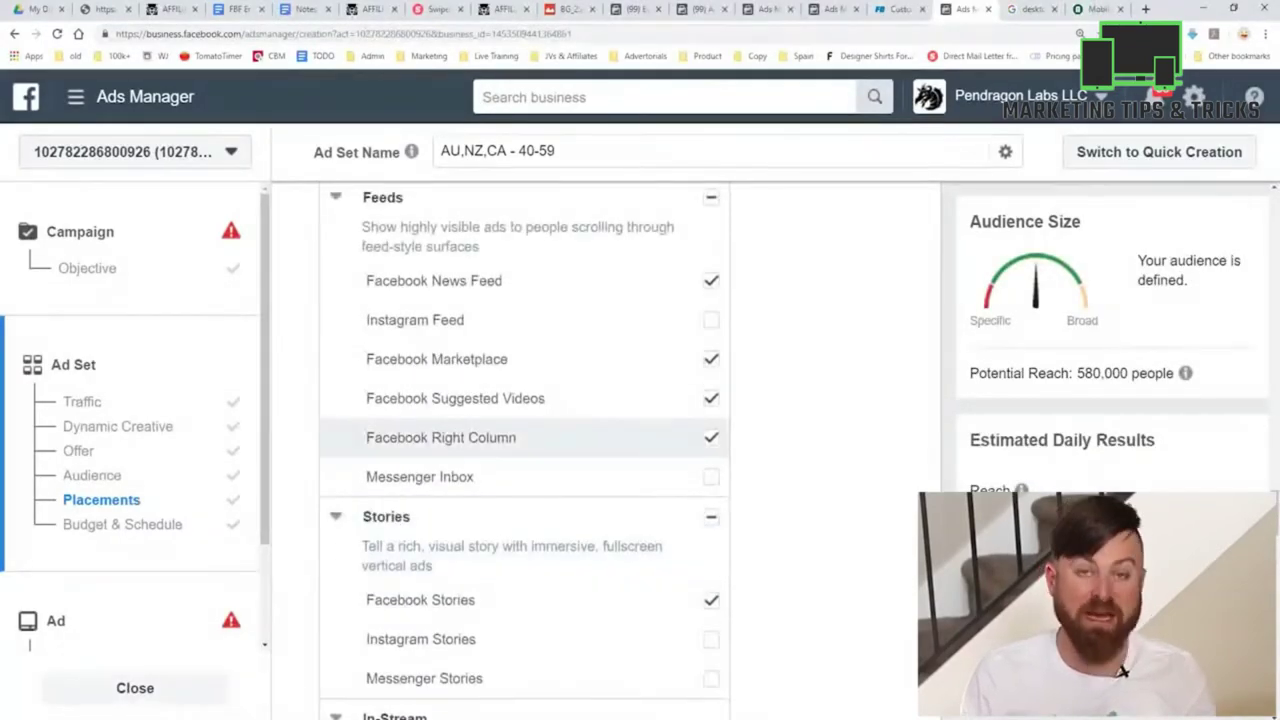
scroll(525, 430, up, 1)
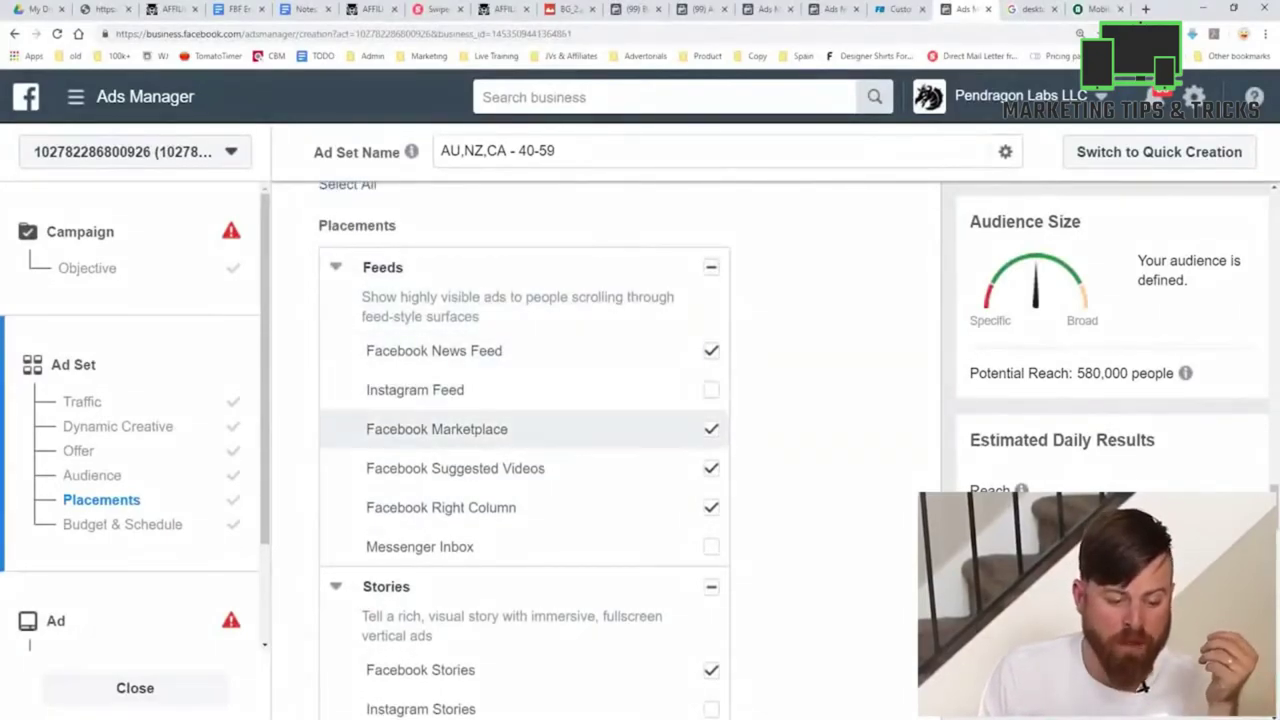
click(336, 267)
click(336, 267)
scroll(525, 499, down, 3)
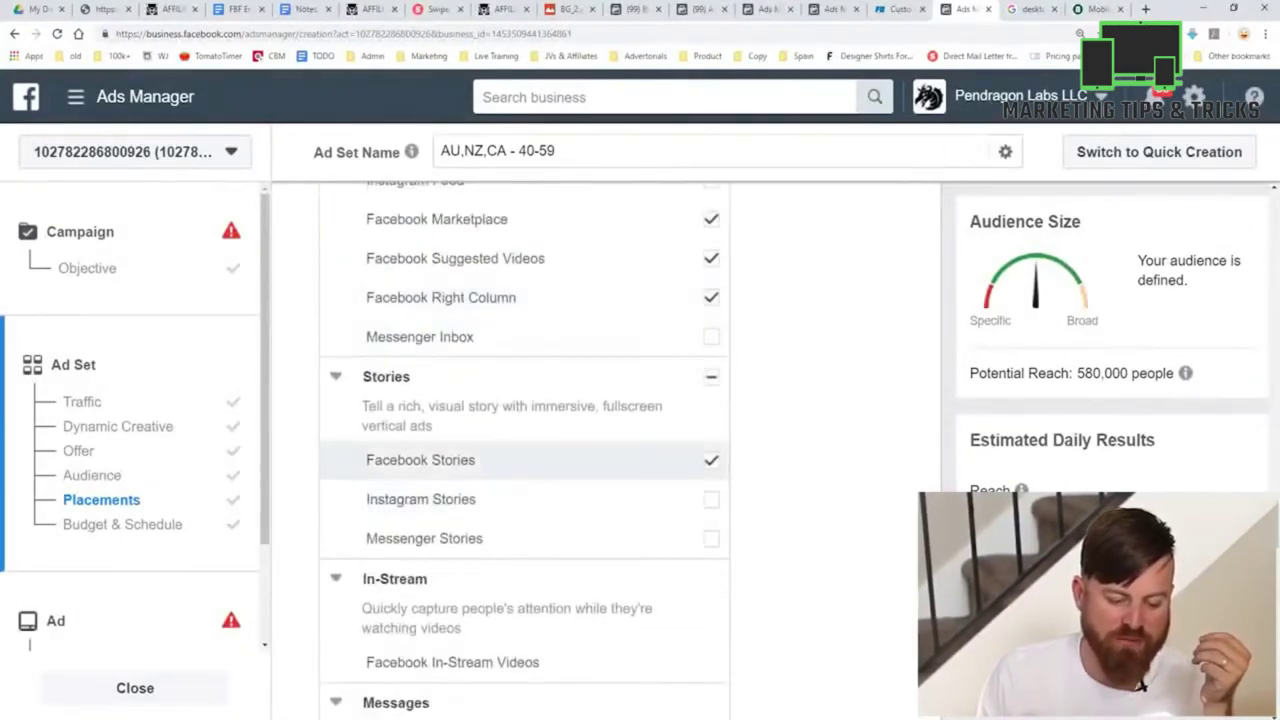
click(711, 460)
scroll(711, 460, up, 1)
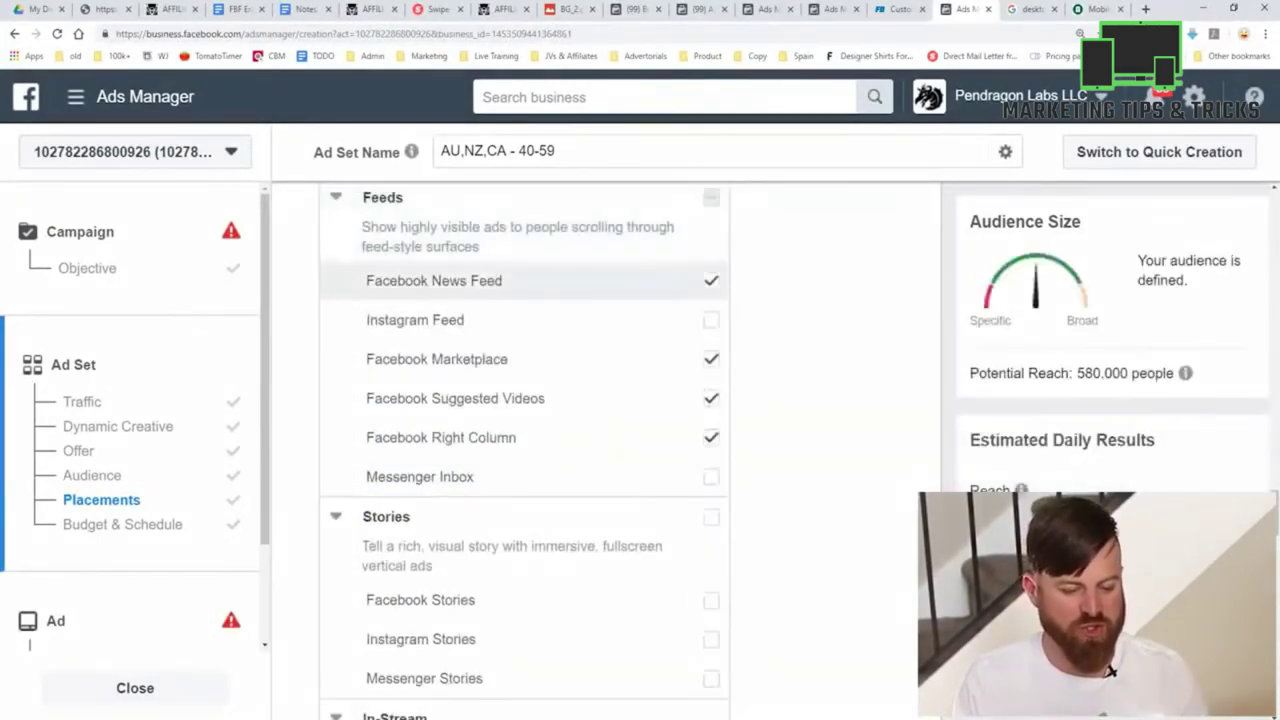
Step: Circle the Show More Options link at the end of the Placements section with the annotation pen
scroll(711, 385, down, 2)
scroll(525, 380, down, 9)
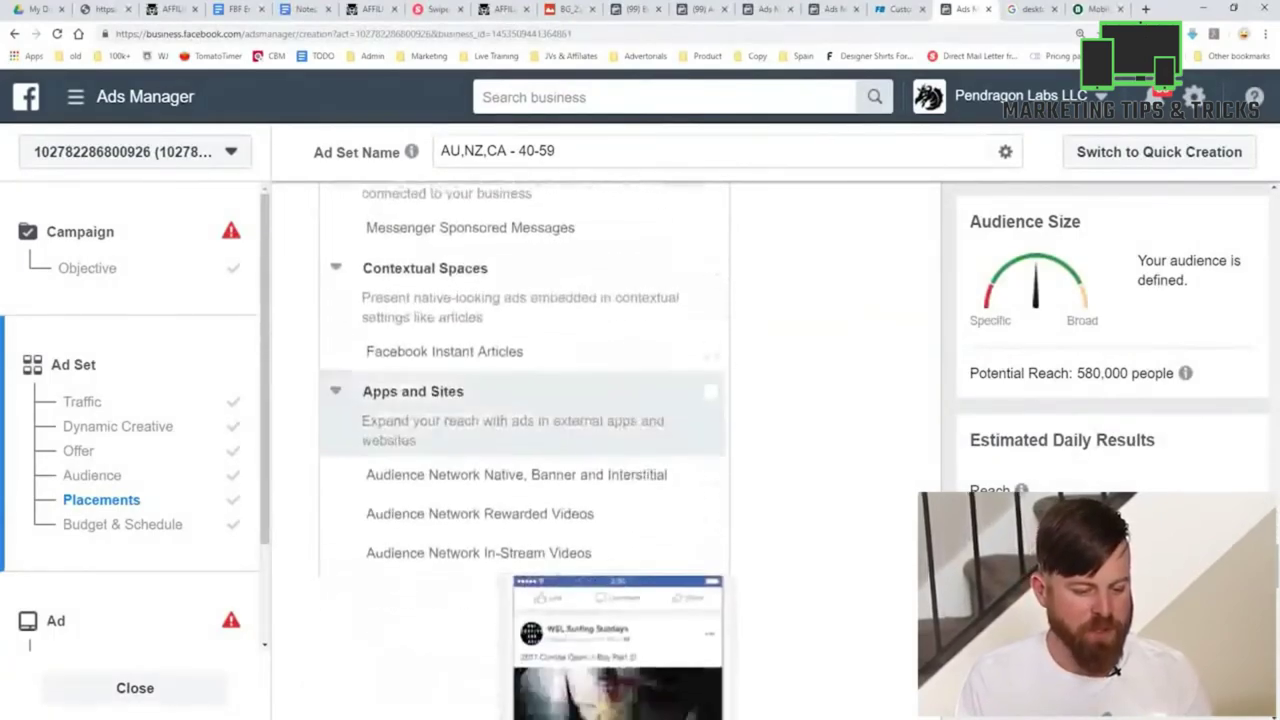
scroll(600, 450, down, 3)
scroll(600, 450, up, 1)
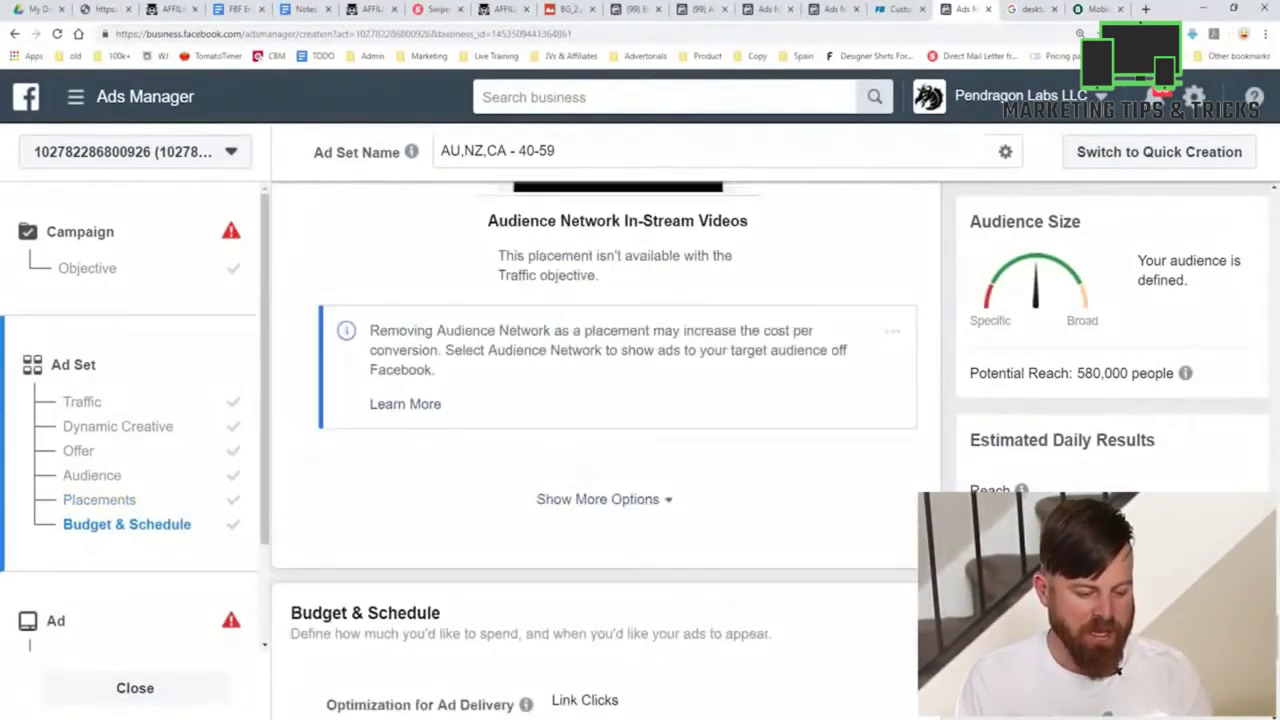
mouse_move(764, 519)
mouse_down()
mouse_move(720, 394)
mouse_move(409, 433)
mouse_up()
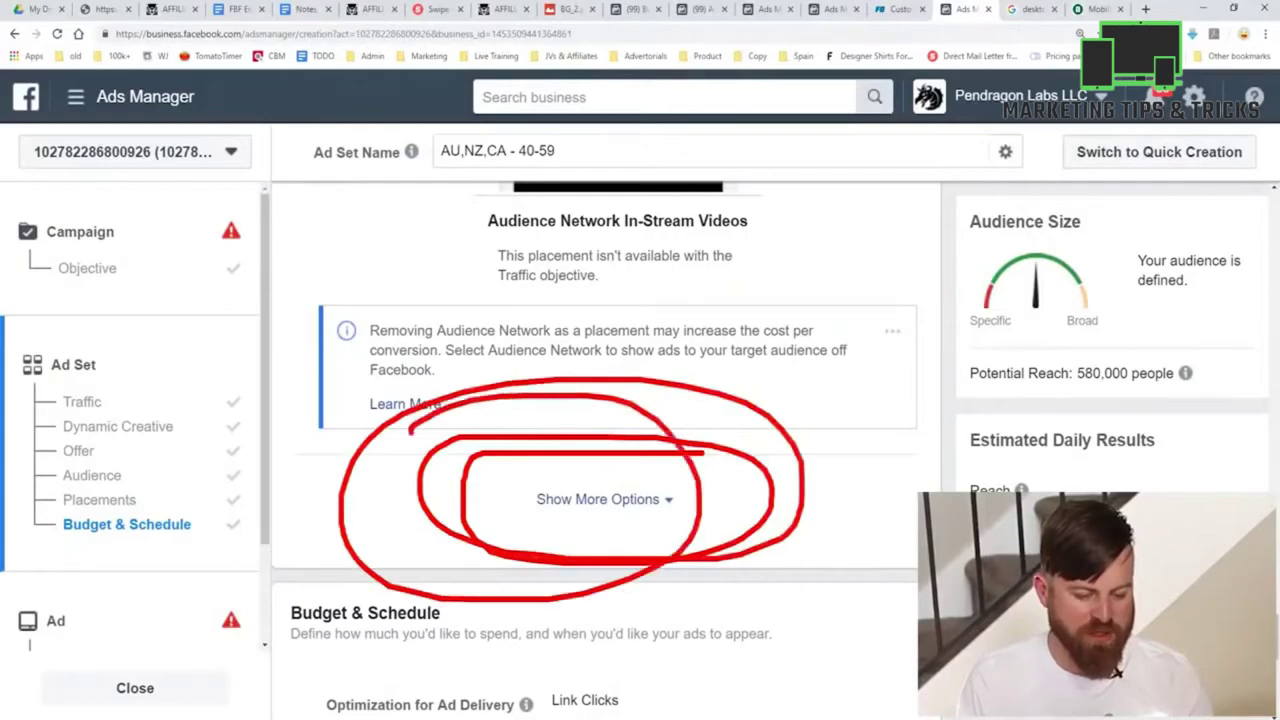
Step: Expand the additional placement options and open the mobile device choices under Specific Mobile Devices & Operating Systems
click(603, 499)
scroll(610, 400, down, 2)
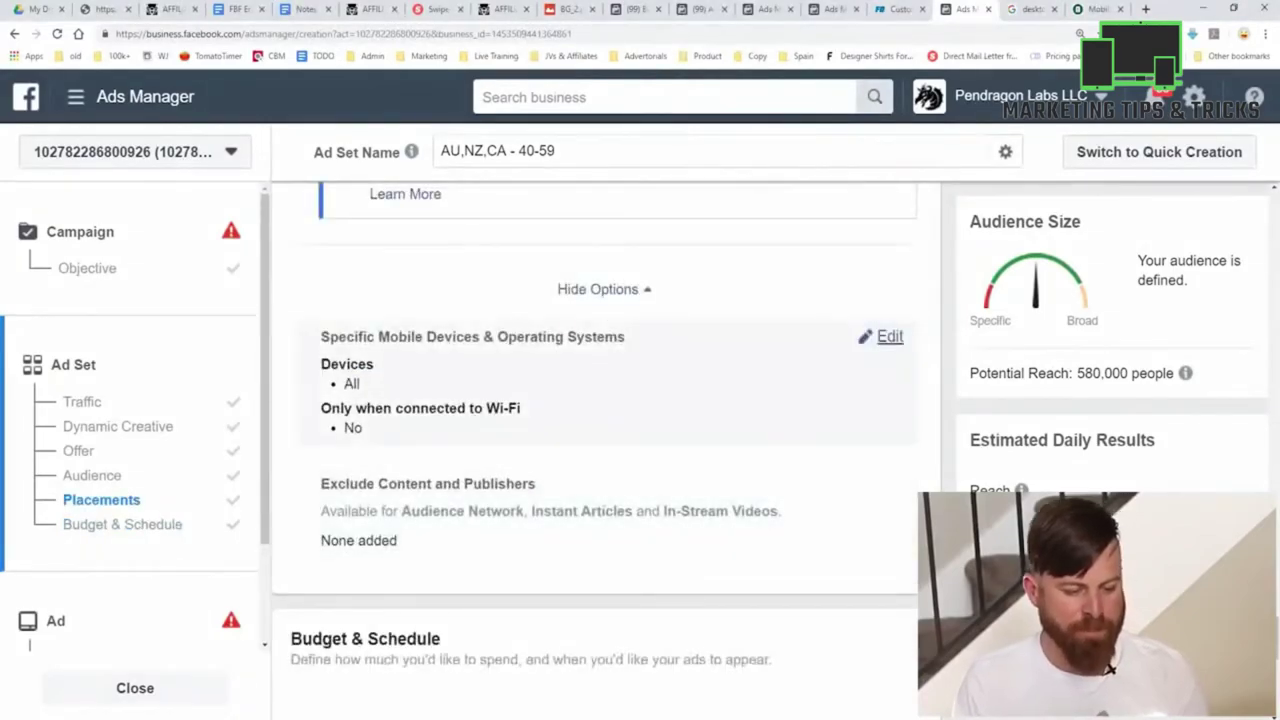
click(889, 336)
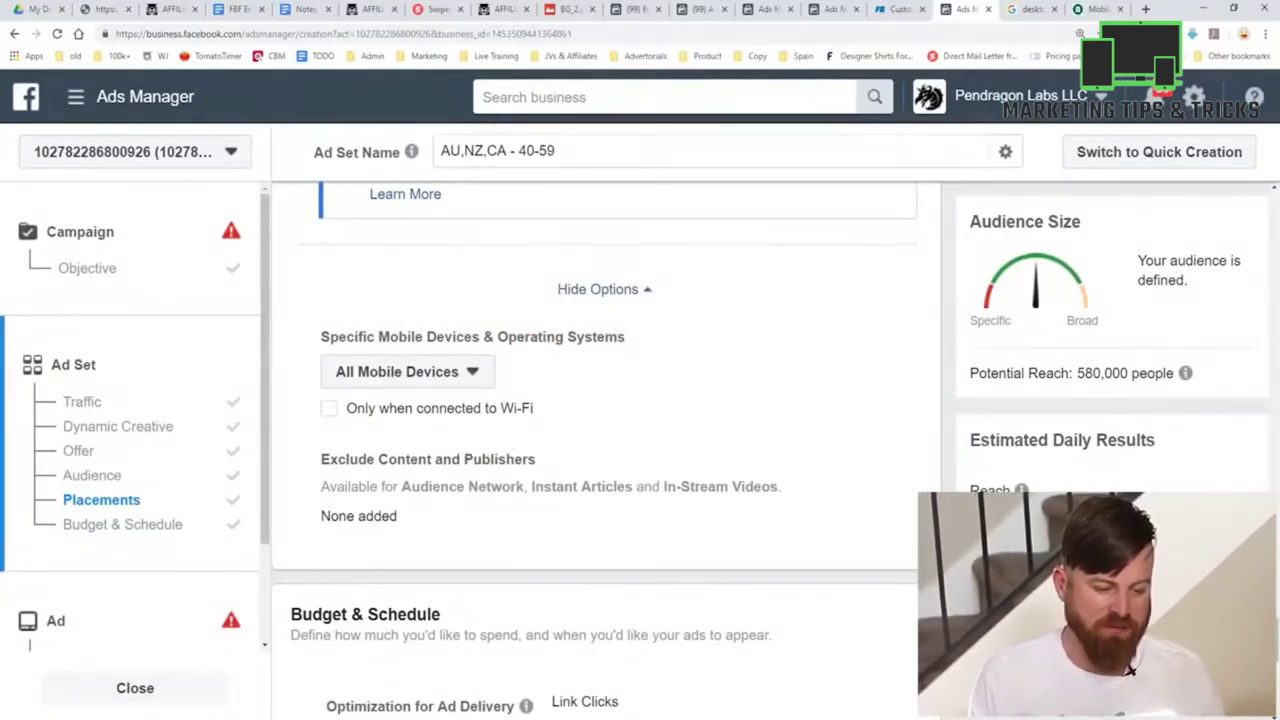
click(407, 371)
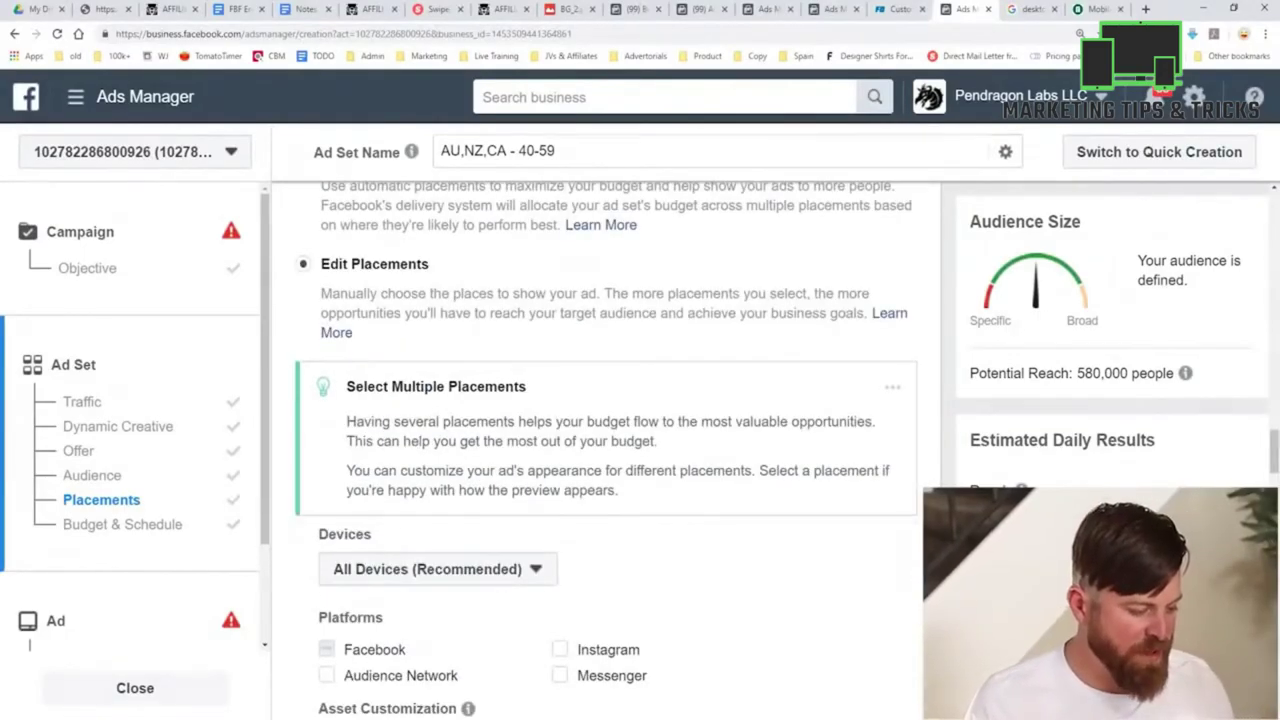
Step: Restrict the placement devices to Desktop only by deselecting Mobile, clearing any pen marks
scroll(606, 450, up, 1)
scroll(606, 450, down, 2)
click(438, 499)
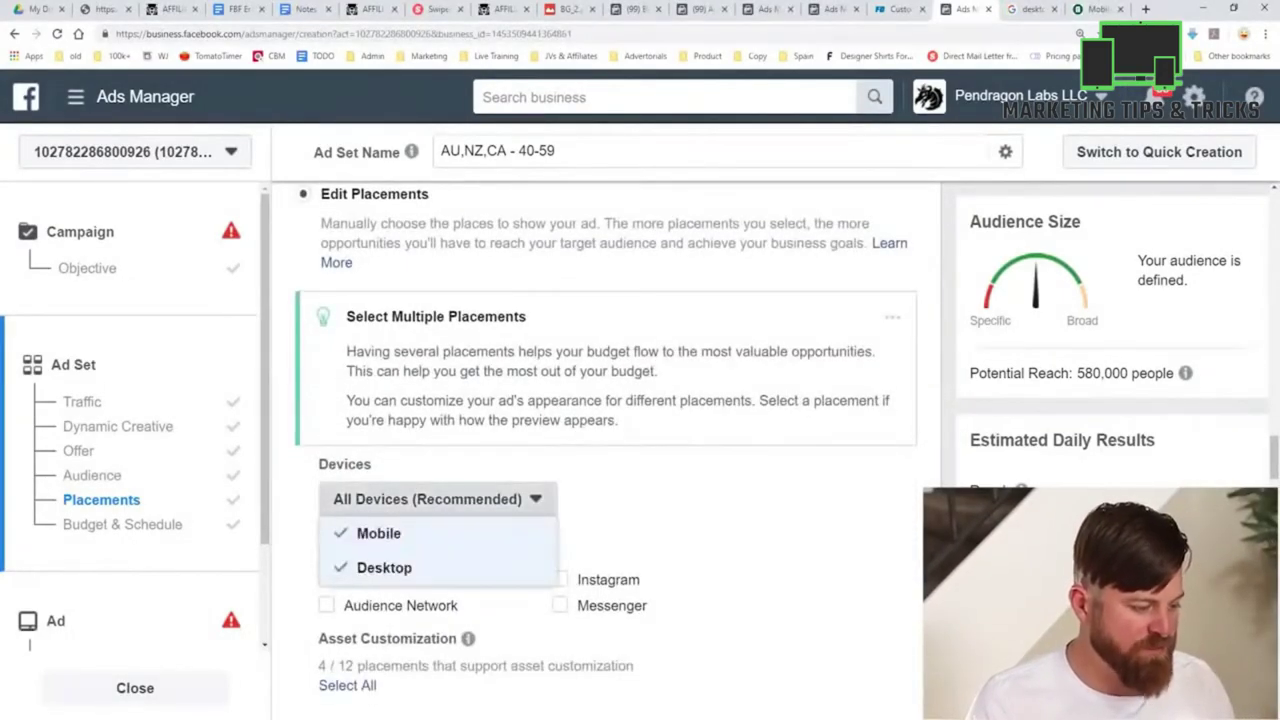
click(378, 533)
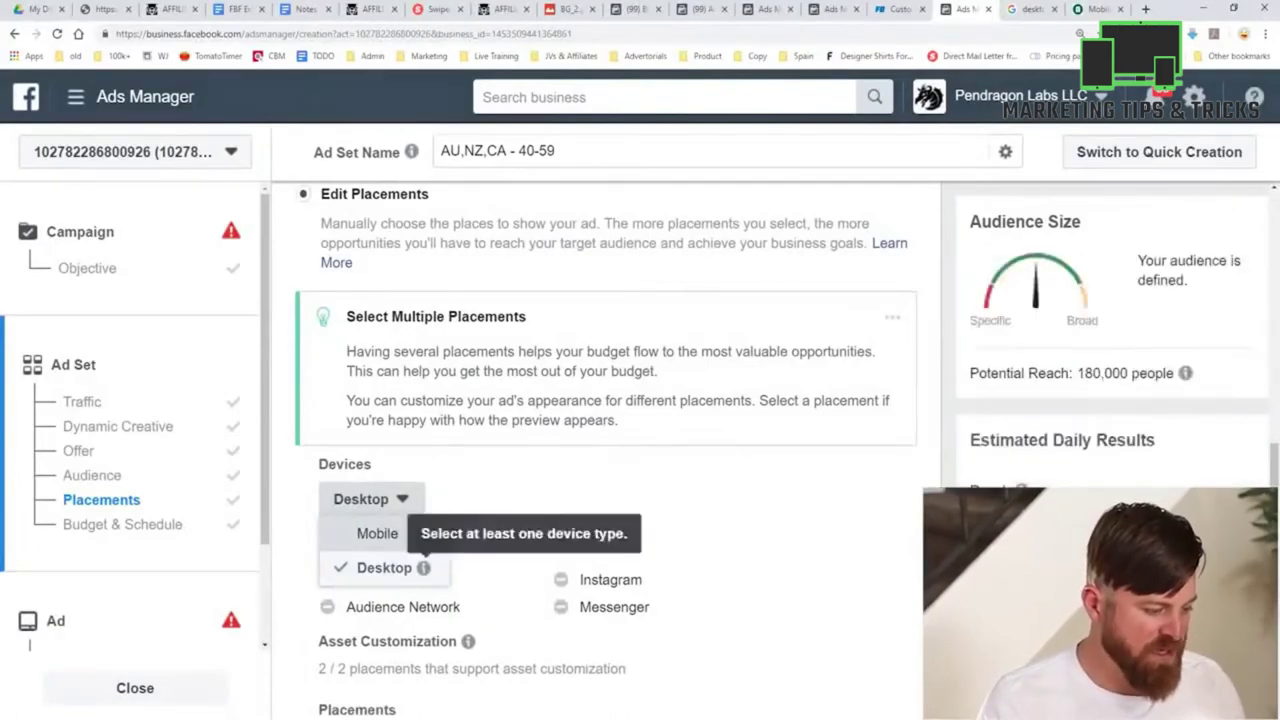
mouse_move(326, 565)
mouse_down()
mouse_move(302, 548)
mouse_move(332, 554)
mouse_up()
key(Escape)
Step: Mark the audience size gauge and circle the potential reach figure with the annotation pen
mouse_move(1185, 373)
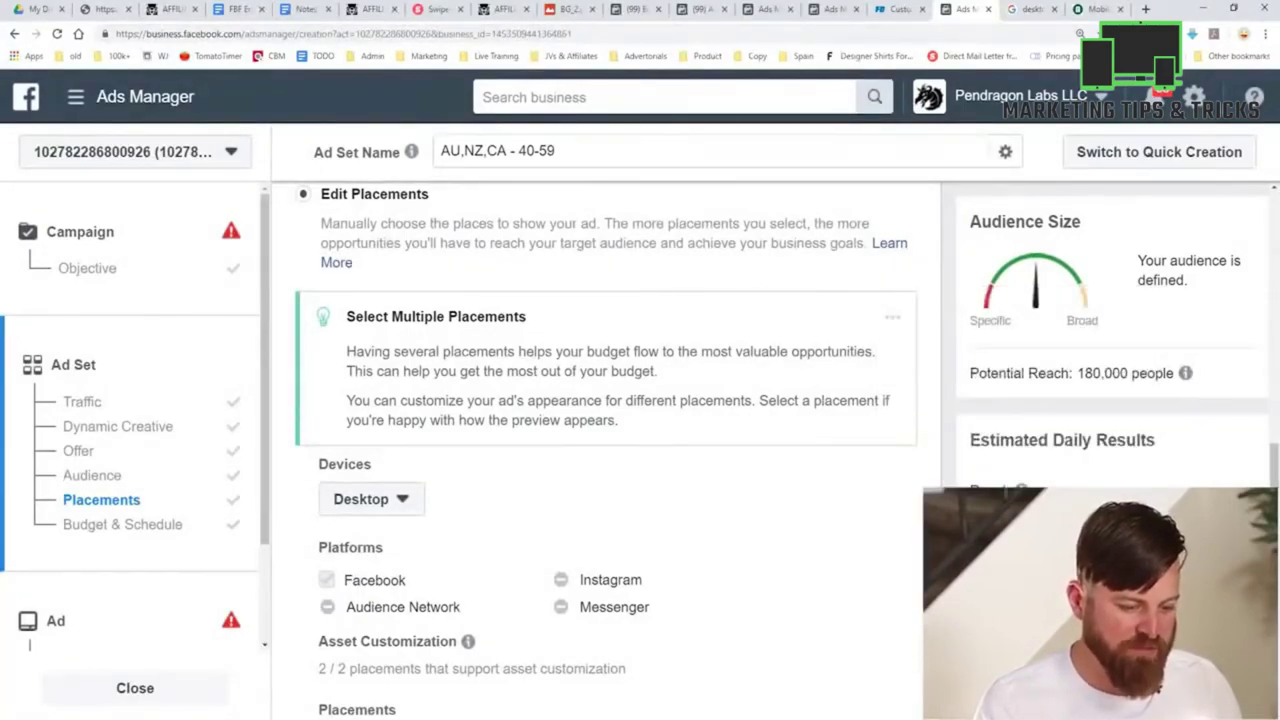
mouse_move(1060, 352)
mouse_down()
mouse_move(1240, 398)
mouse_move(1046, 372)
mouse_move(1155, 330)
mouse_up()
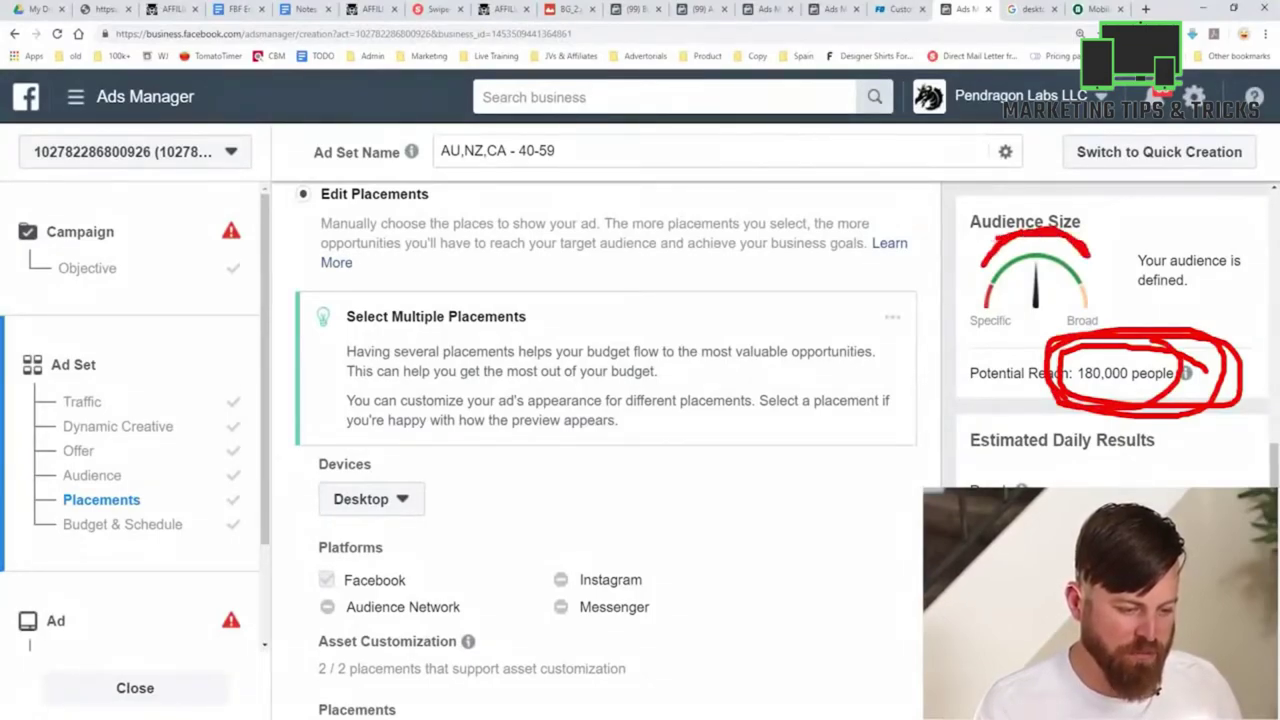
drag(902, 488, 1035, 465)
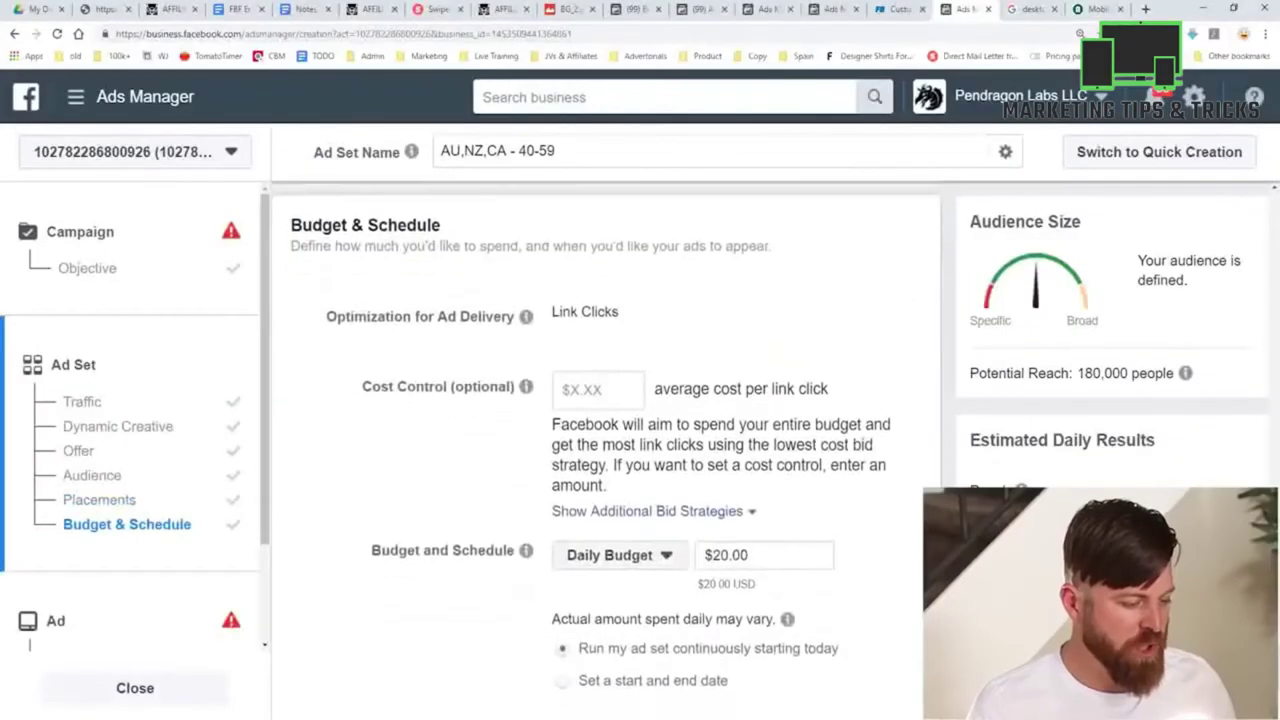
Step: Review the Budget & Schedule section and box the optional Cost Control setting with the annotation pen, clearing the marks at the end
scroll(606, 450, down, 3)
scroll(606, 450, up, 2)
scroll(606, 450, down, 1)
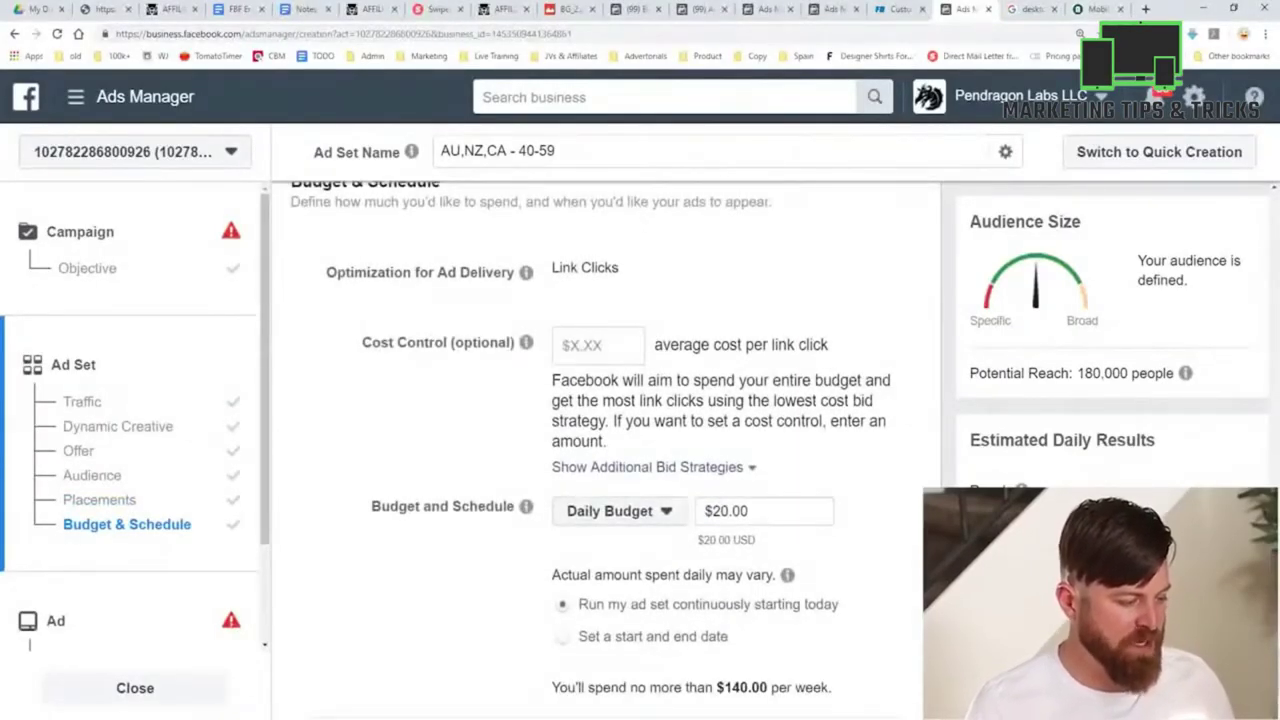
click(606, 290)
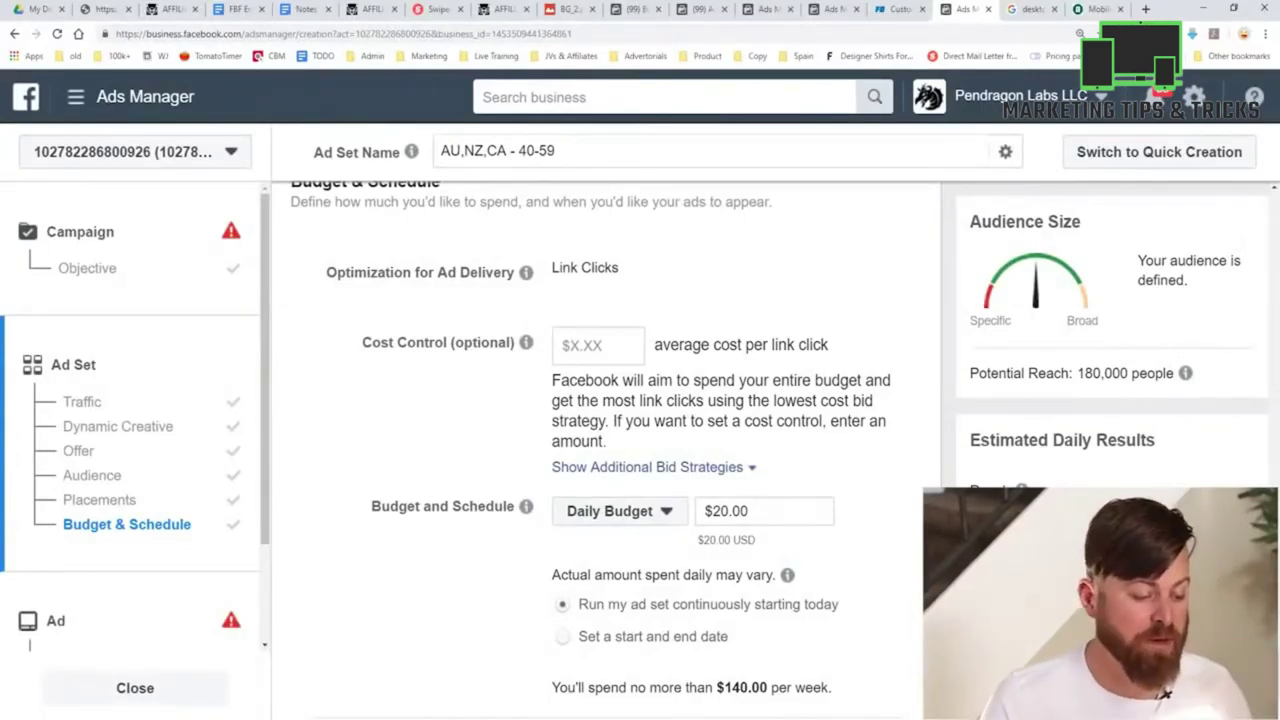
mouse_move(525, 342)
mouse_move(343, 304)
mouse_down()
mouse_move(332, 355)
mouse_move(900, 411)
mouse_move(469, 314)
mouse_move(319, 315)
mouse_up()
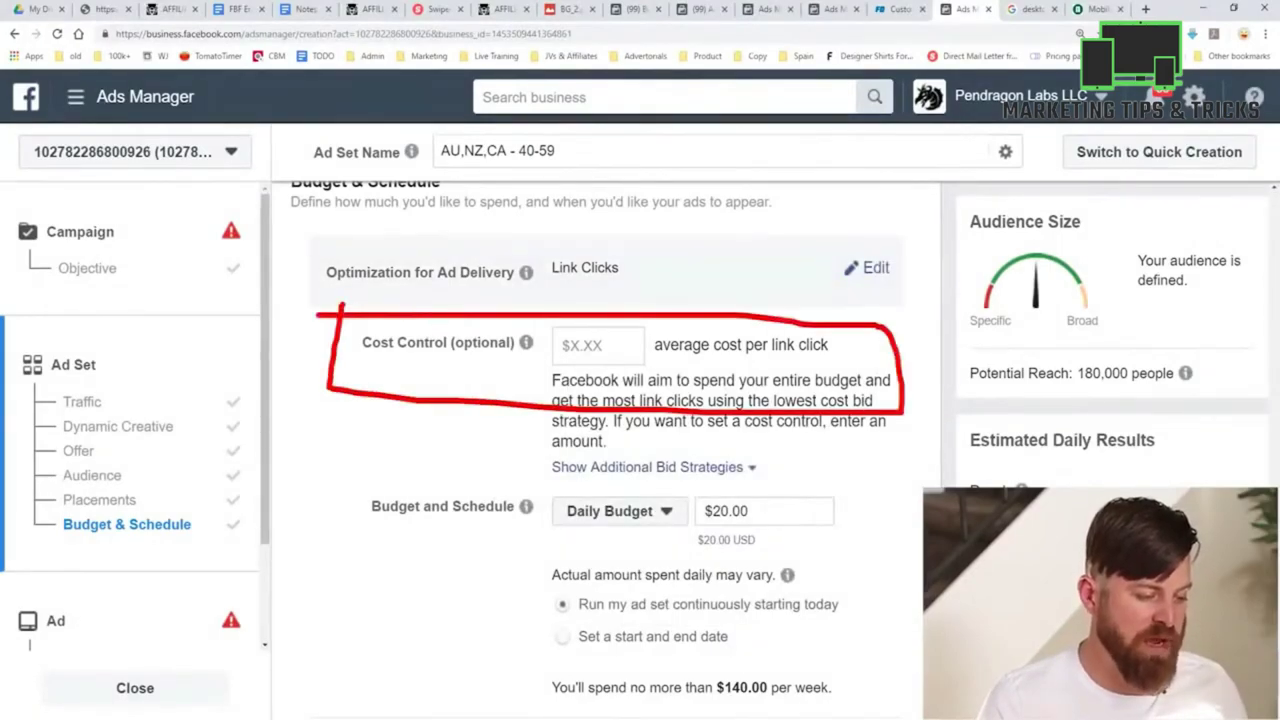
key(Escape)
Step: Try switching the ad set's budget type to Lifetime Budget and setting the amount to $100
click(741, 511)
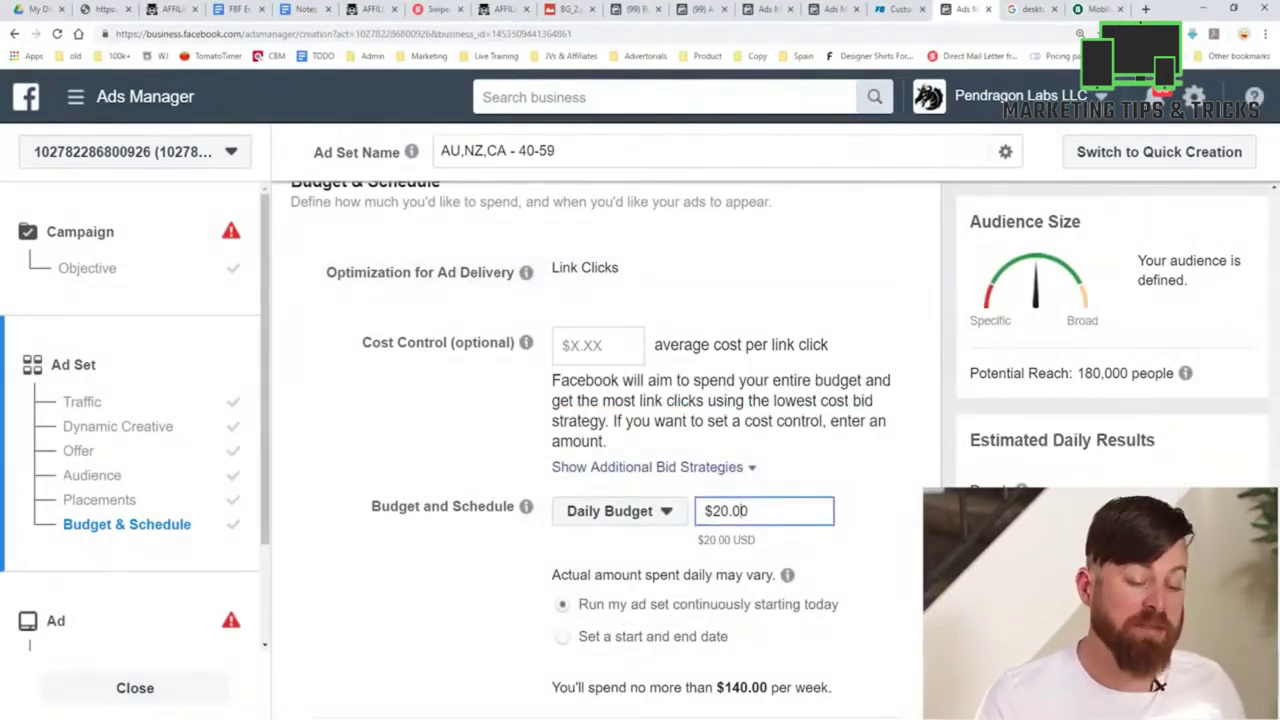
click(500, 508)
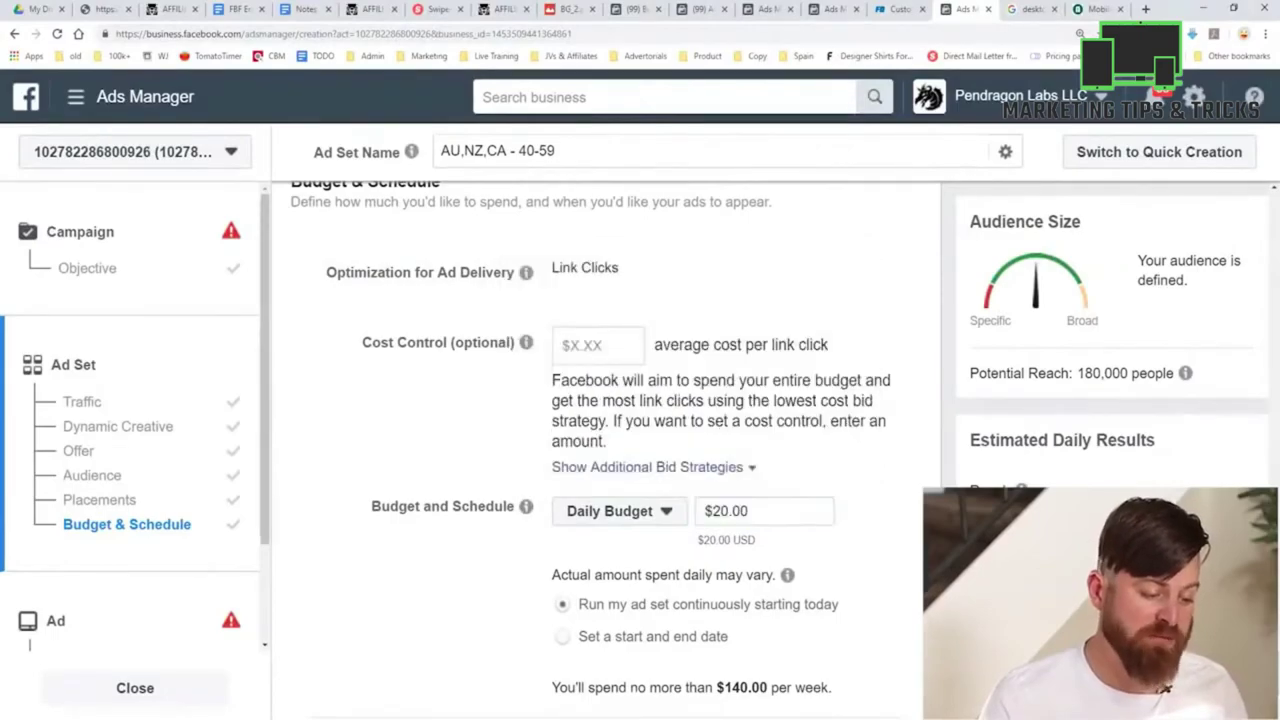
scroll(600, 450, down, 2)
mouse_move(865, 357)
mouse_down()
mouse_move(765, 308)
mouse_move(856, 332)
mouse_move(778, 306)
mouse_move(870, 410)
mouse_up()
key(Escape)
click(619, 371)
click(638, 438)
triple_click(520, 415)
text(1)
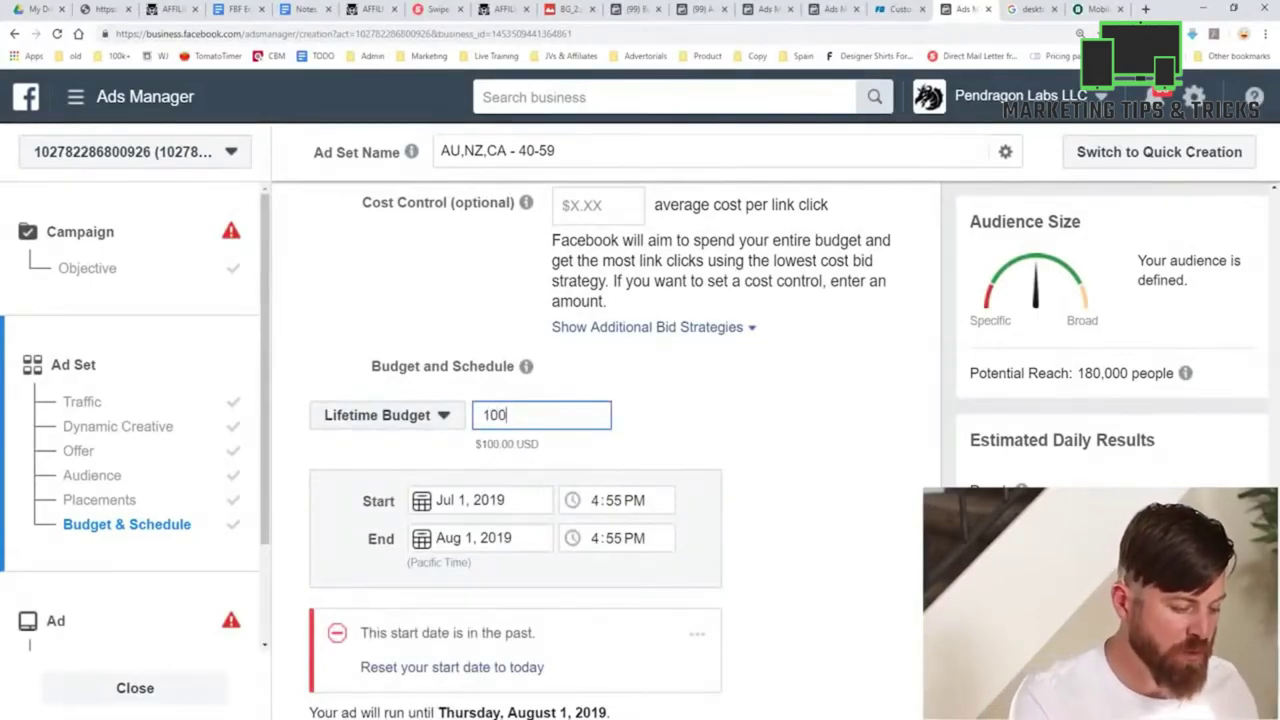
key(Tab)
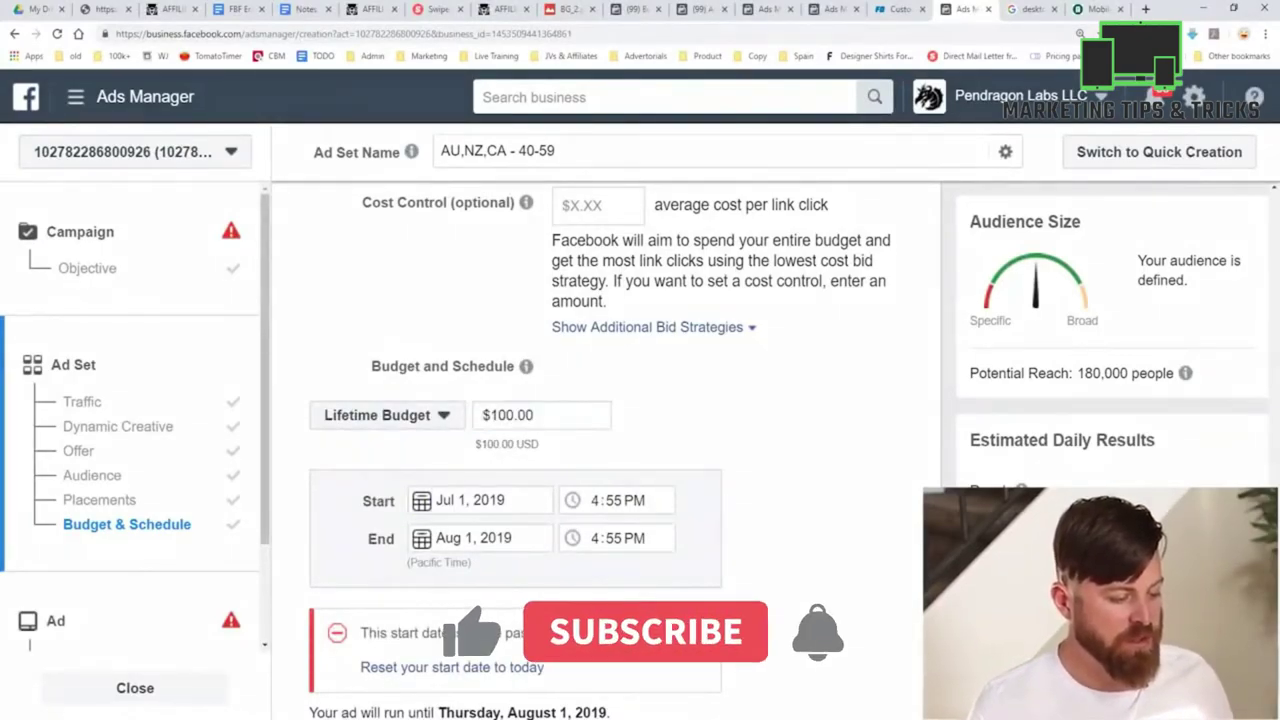
Step: Change the budget type back to Daily Budget and review the start and end dates in the schedule
click(387, 415)
click(386, 448)
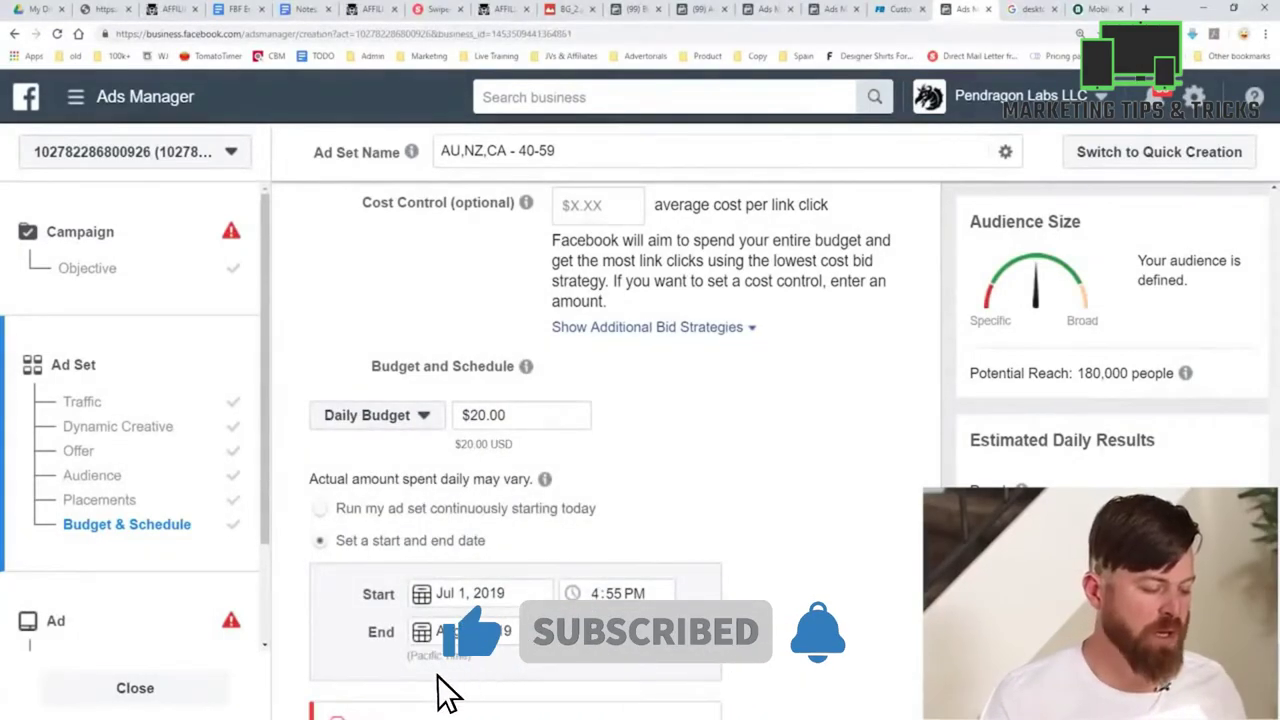
scroll(457, 683, down, 3)
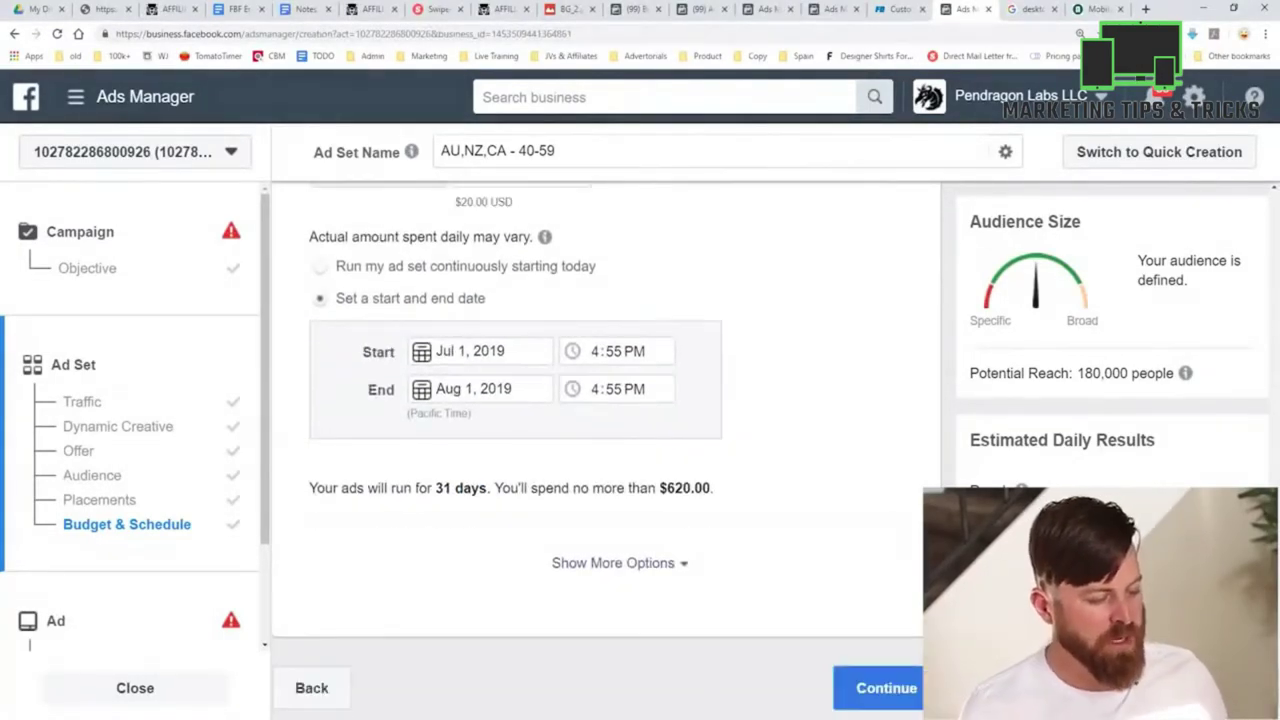
scroll(606, 440, up, 1)
scroll(606, 440, down, 1)
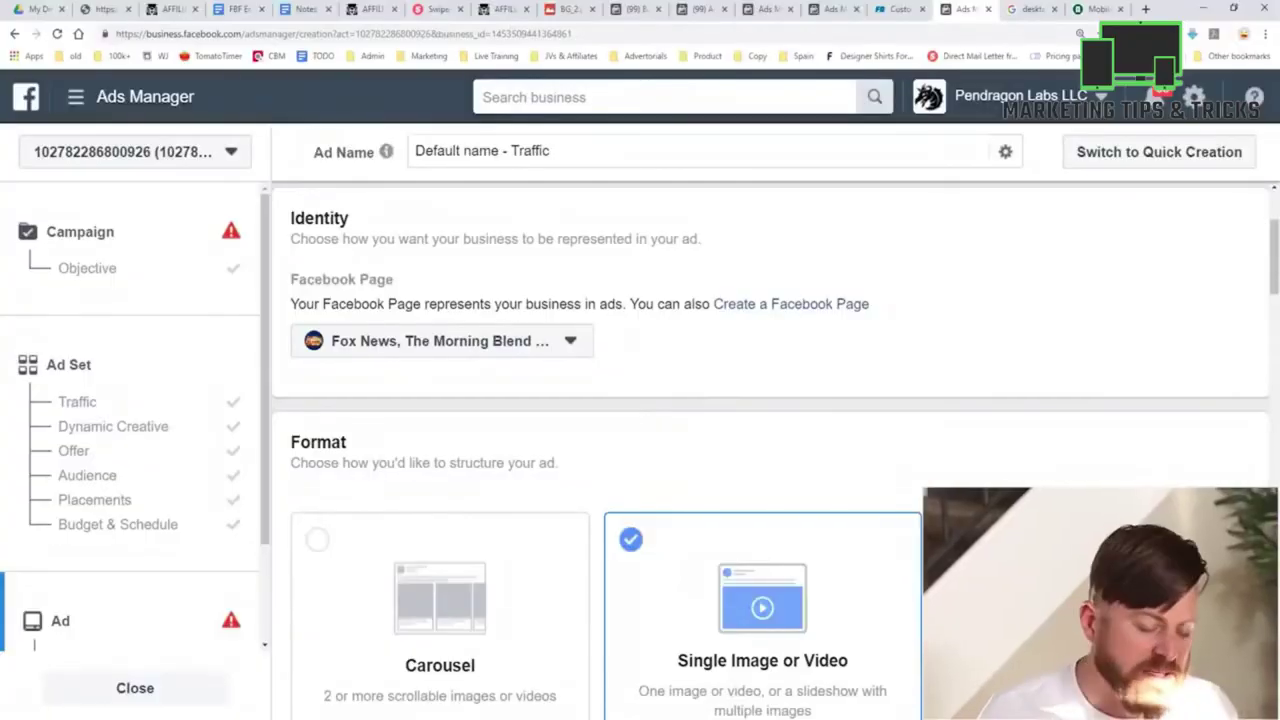
Step: Review the ad's Single Image or Video format and choose Video/Slideshow as the media type
scroll(775, 450, down, 5)
scroll(775, 450, up, 4)
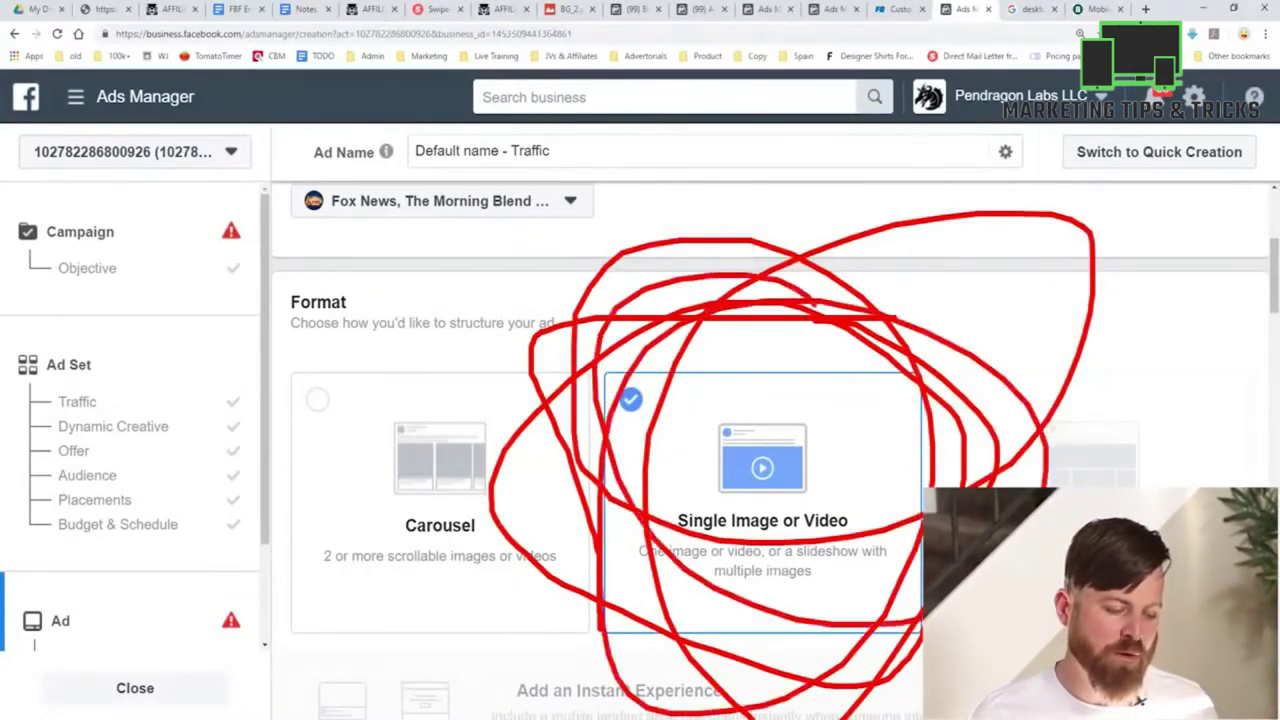
scroll(770, 450, down, 7)
scroll(770, 450, up, 1)
click(428, 311)
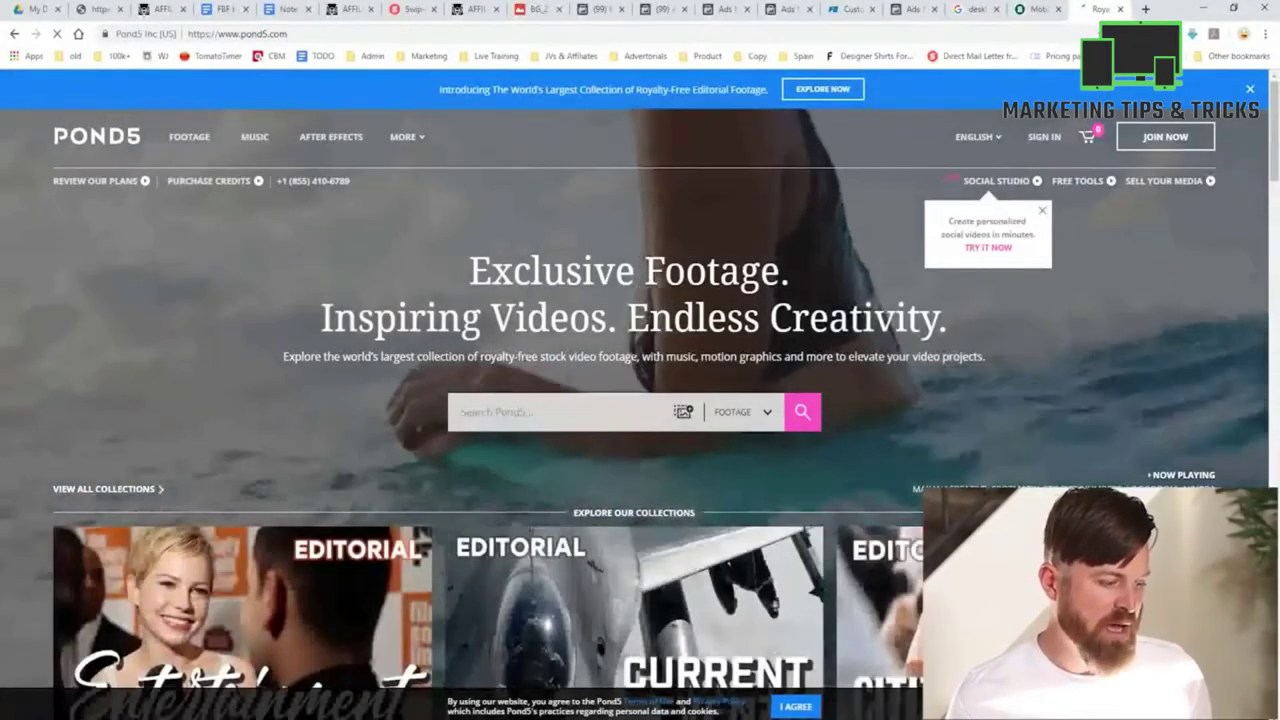
Step: Search Pond5 footage for "weight loss" and download the Woman Weight Loss Concept clip with the video downloader extension
text(weight loss)
key(Return)
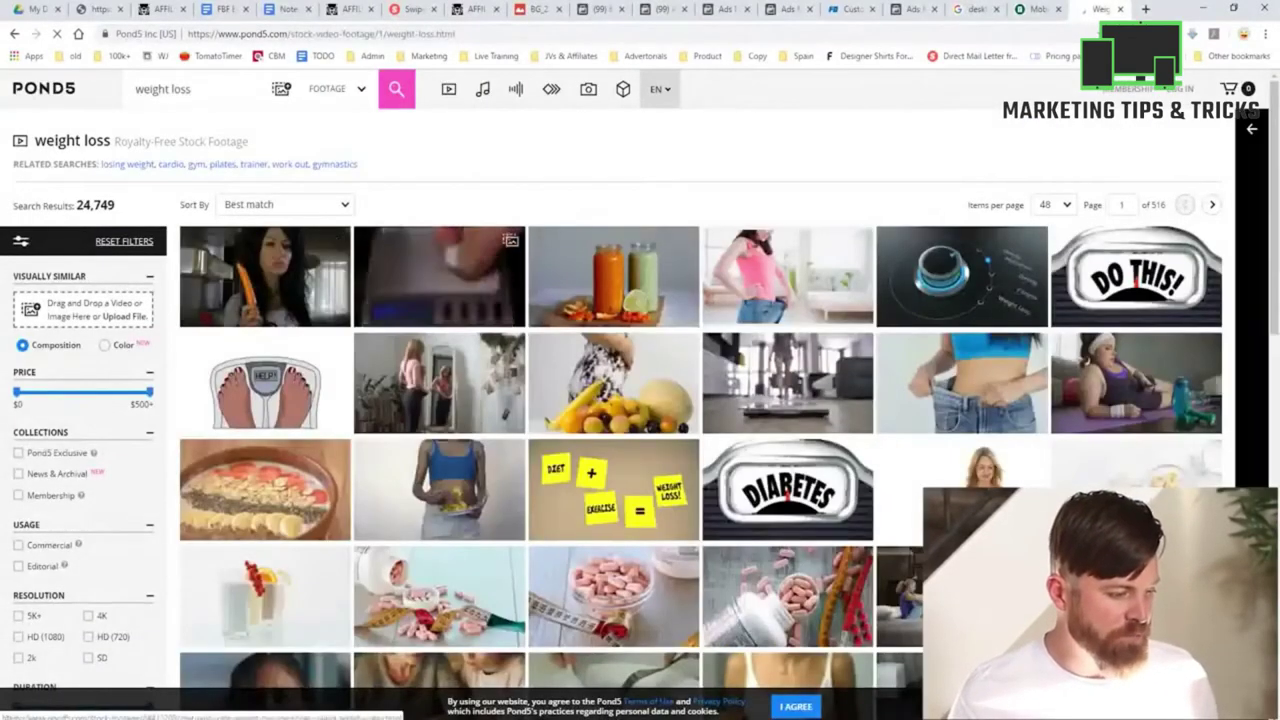
click(787, 270)
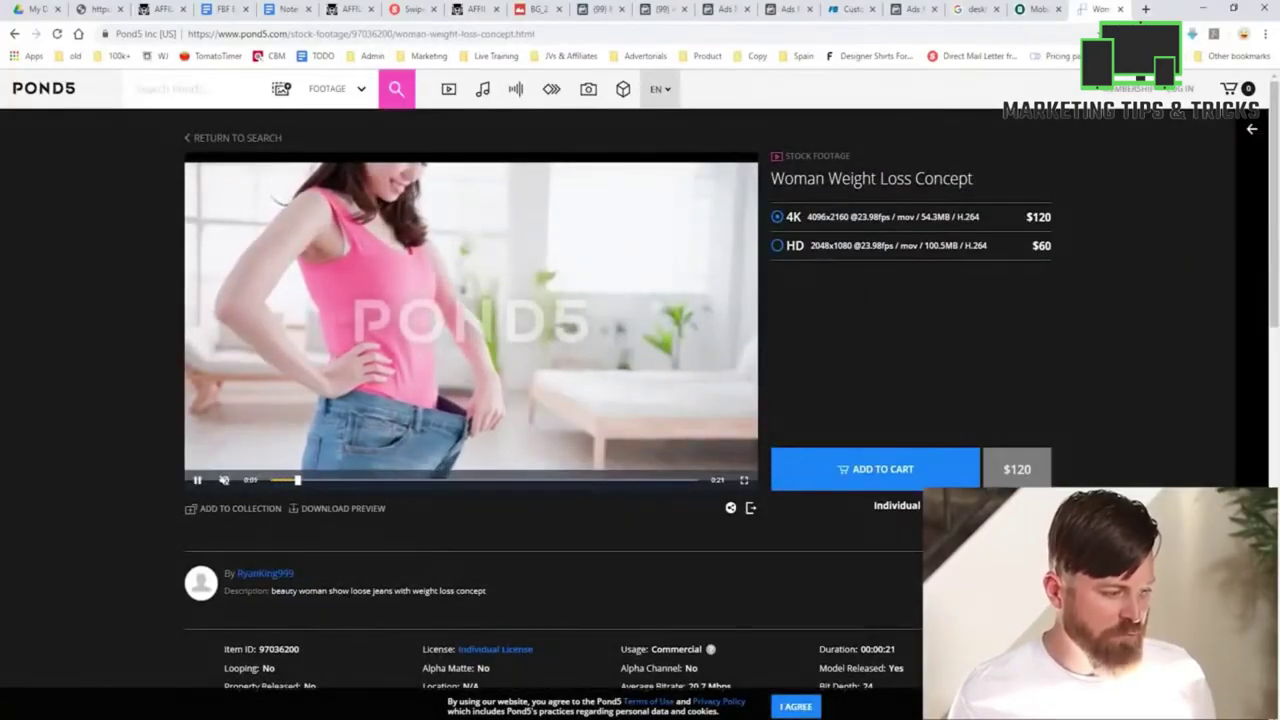
click(1192, 33)
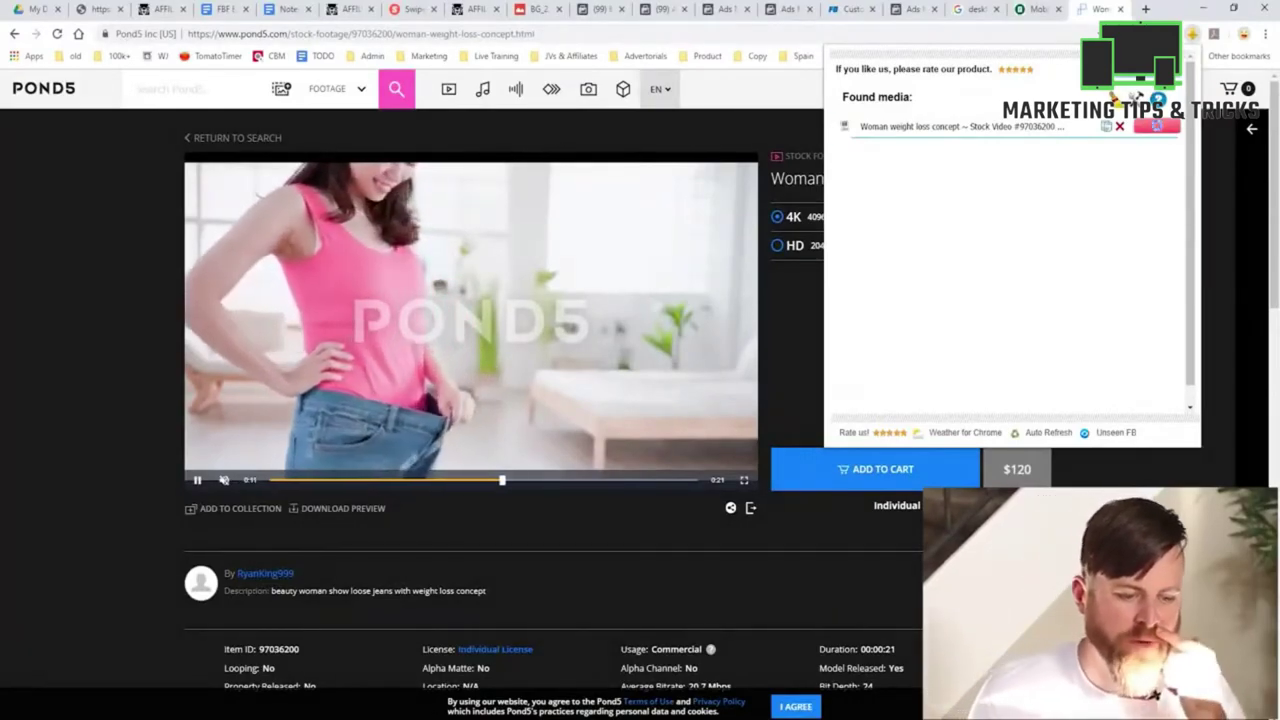
click(1156, 127)
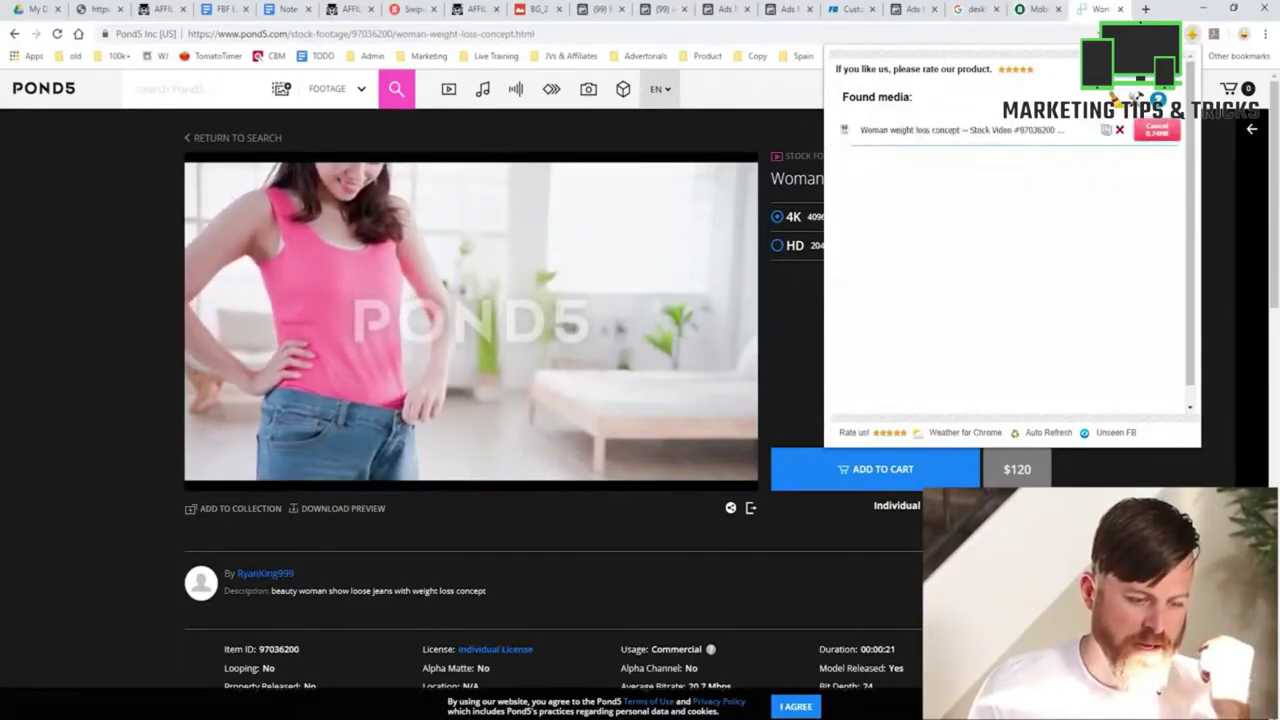
Step: Search Google for "fvd downloader chrome" in a new tab and open the first Flash Video Downloader result
key(ctrl+t)
text(fvd downloader)
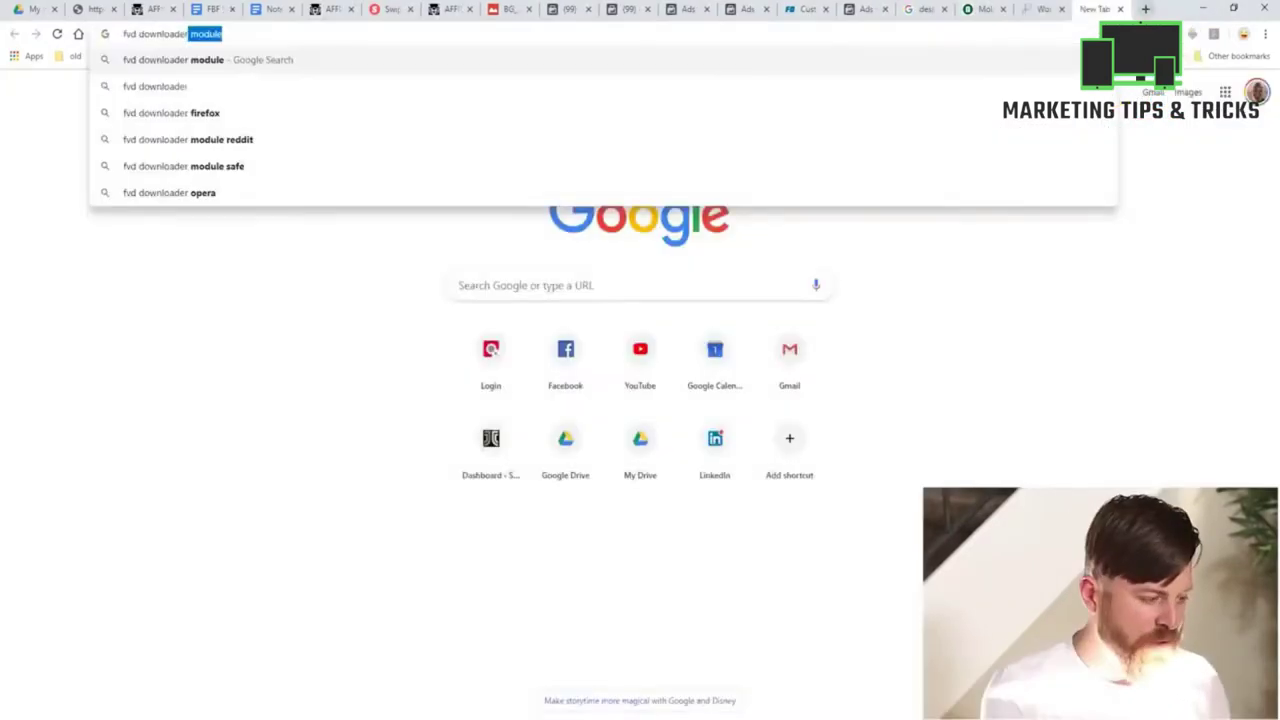
text( chrome)
key(Return)
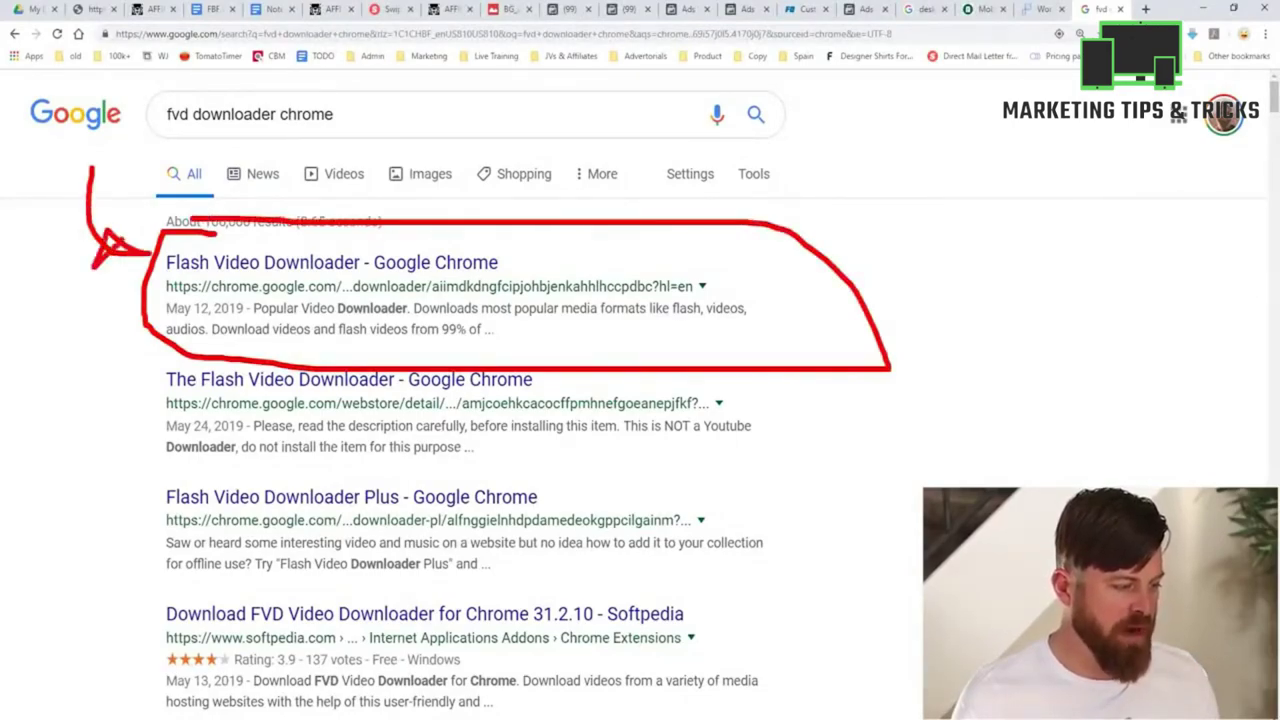
click(331, 262)
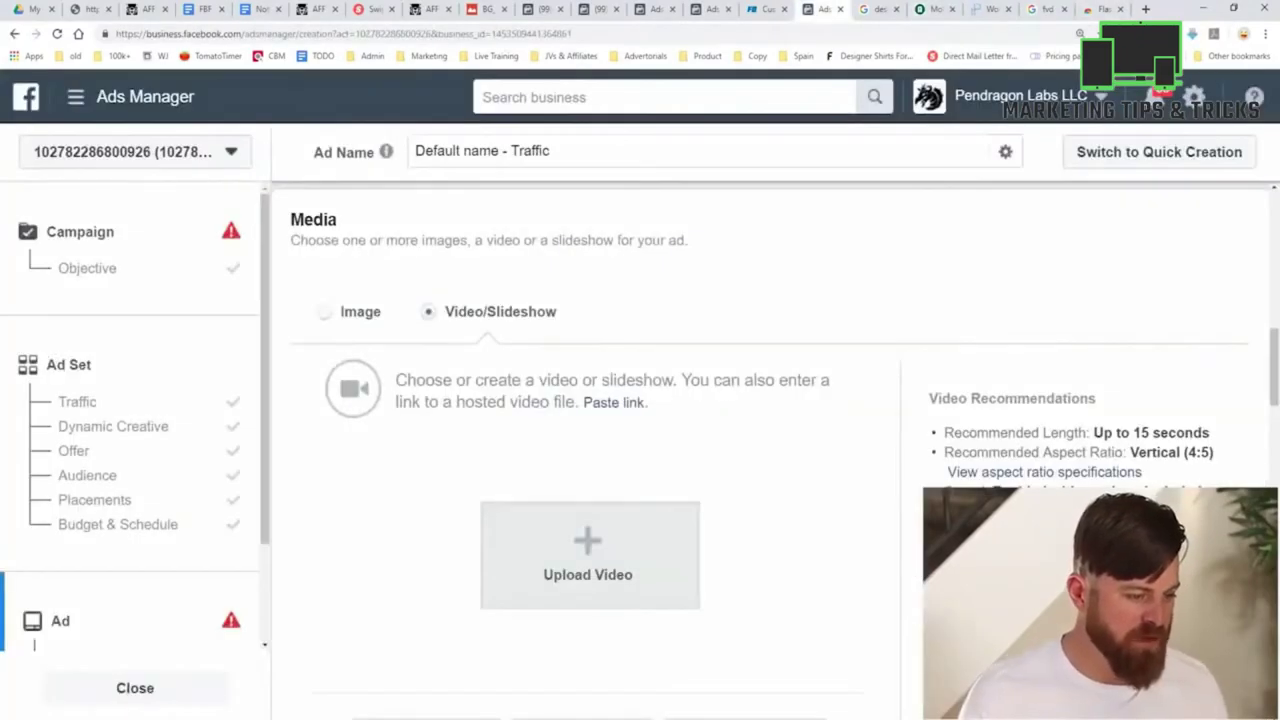
Step: Upload the SanDiegoConnect video from the Downloads folder as the ad's media
click(590, 555)
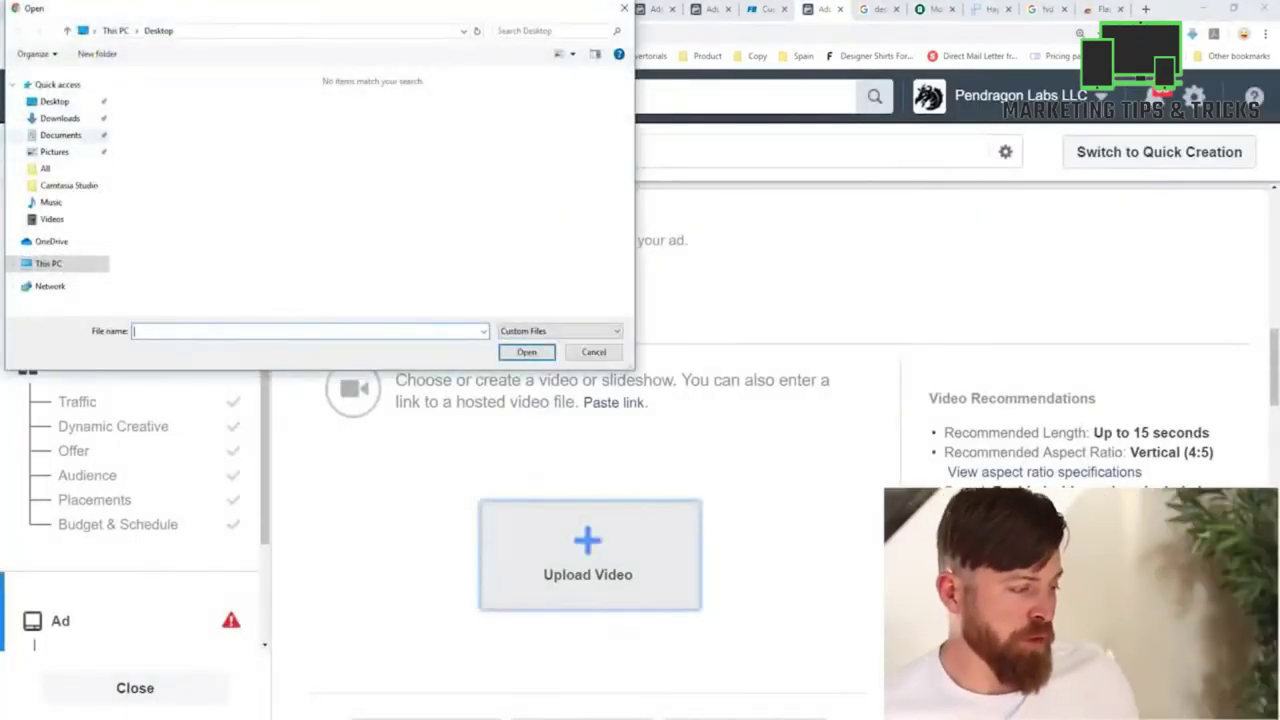
click(62, 118)
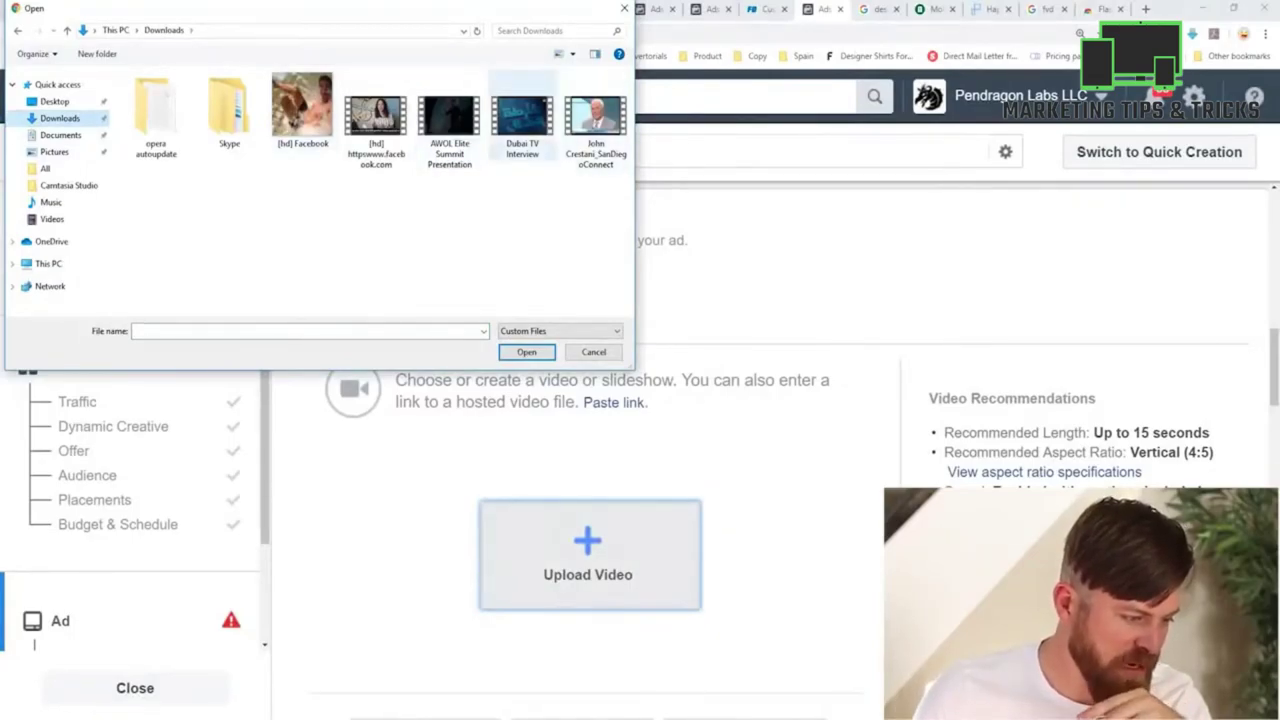
click(522, 115)
double_click(595, 115)
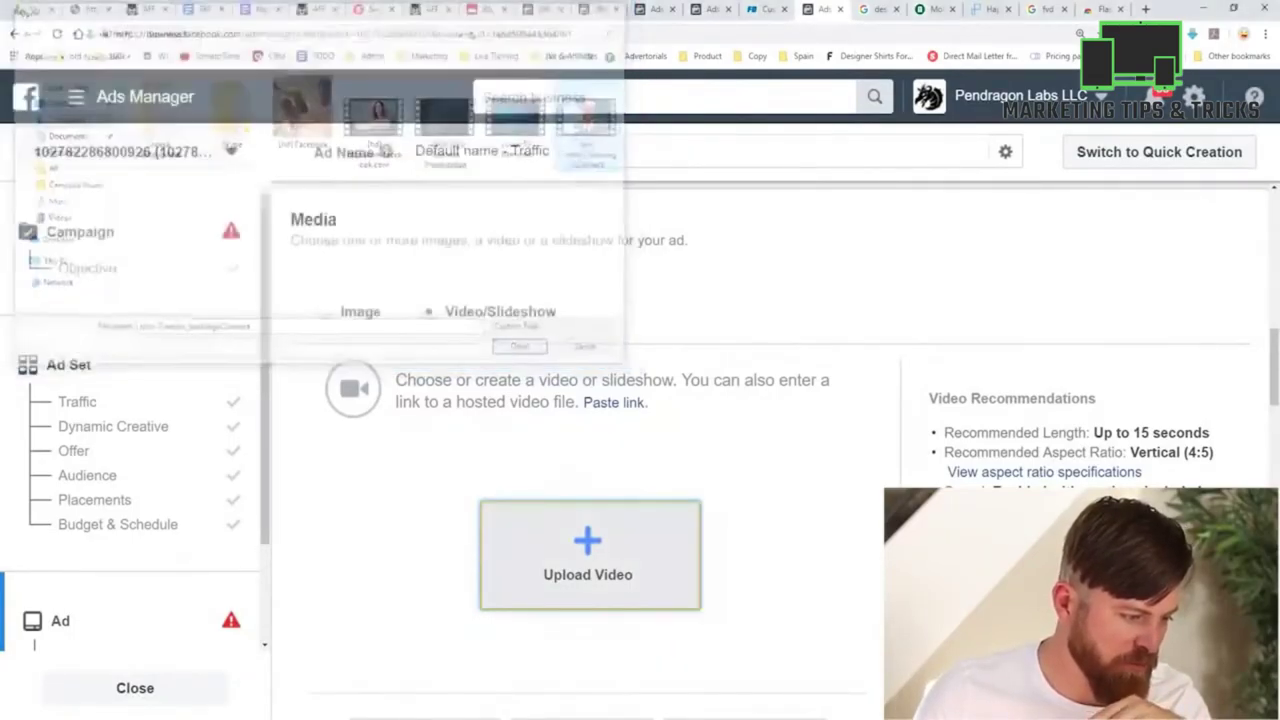
Step: Examine the video recommendations and the Links section's Primary Text, Website URL, Headline and Call To Action fields
scroll(590, 430, down, 2)
scroll(590, 430, up, 2)
scroll(590, 430, down, 2)
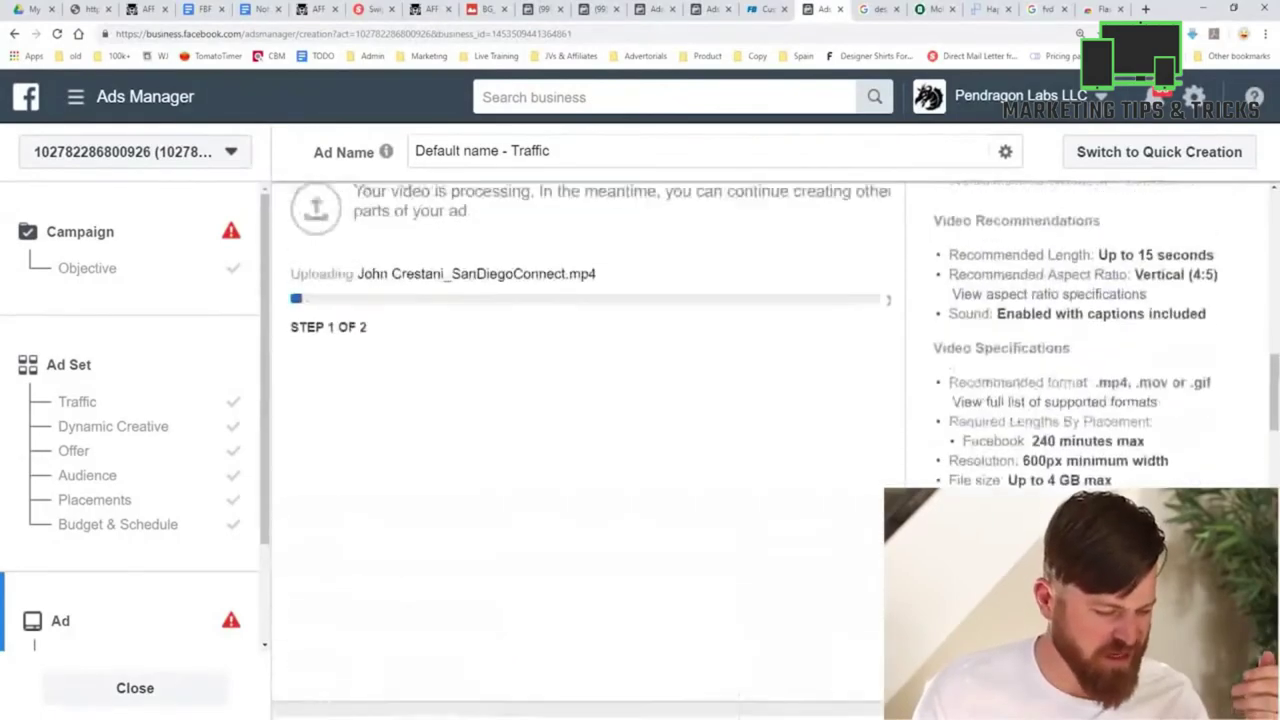
scroll(590, 430, down, 2)
scroll(590, 430, up, 1)
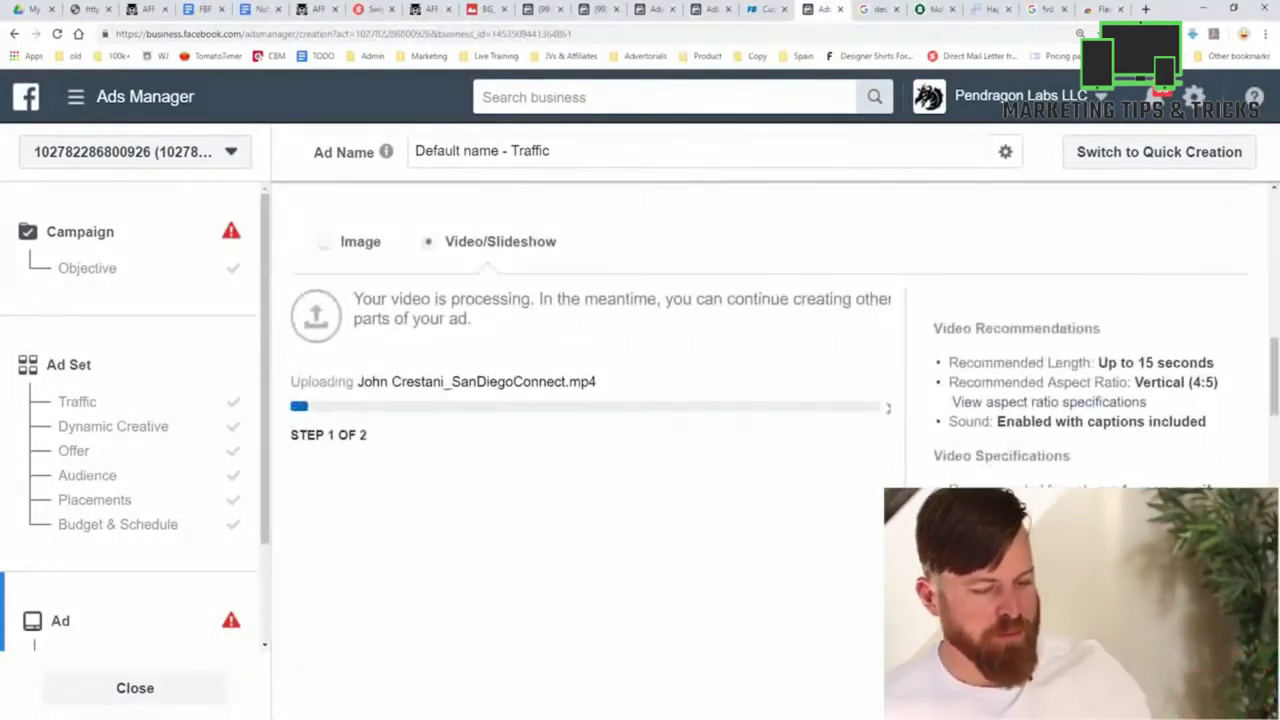
scroll(590, 430, down, 2)
scroll(590, 430, down, 4)
click(504, 443)
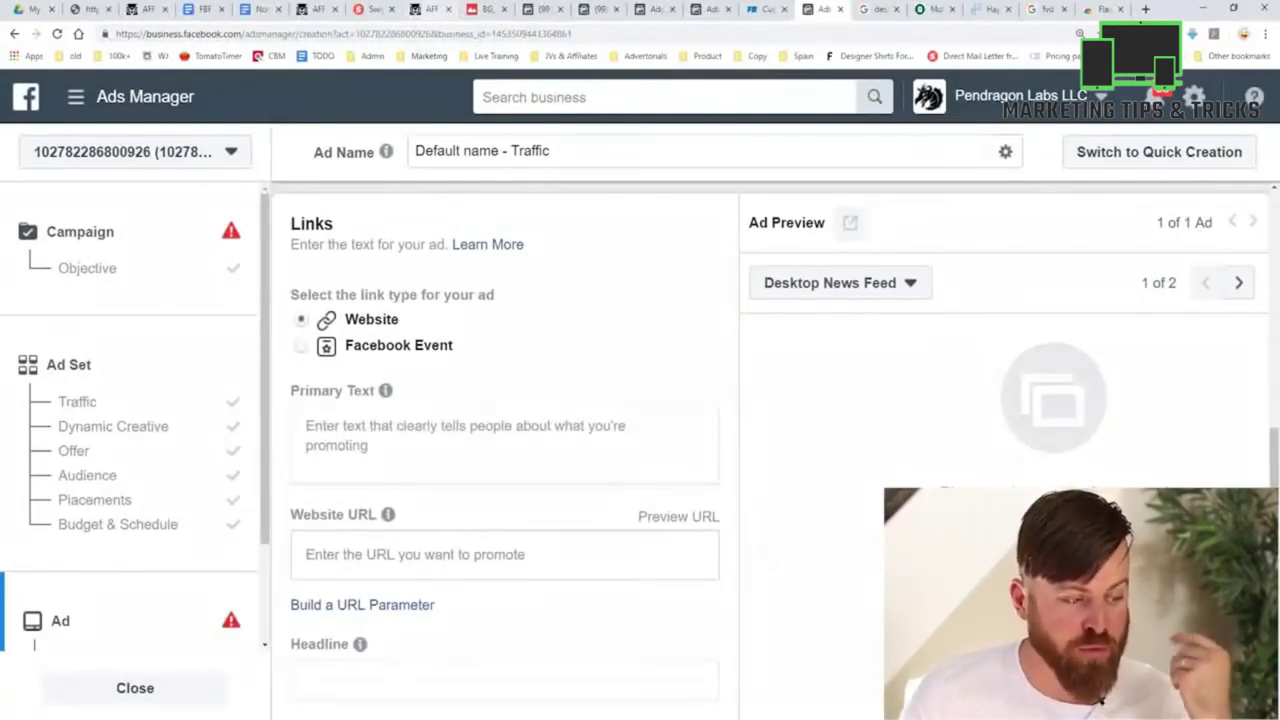
scroll(505, 450, down, 2)
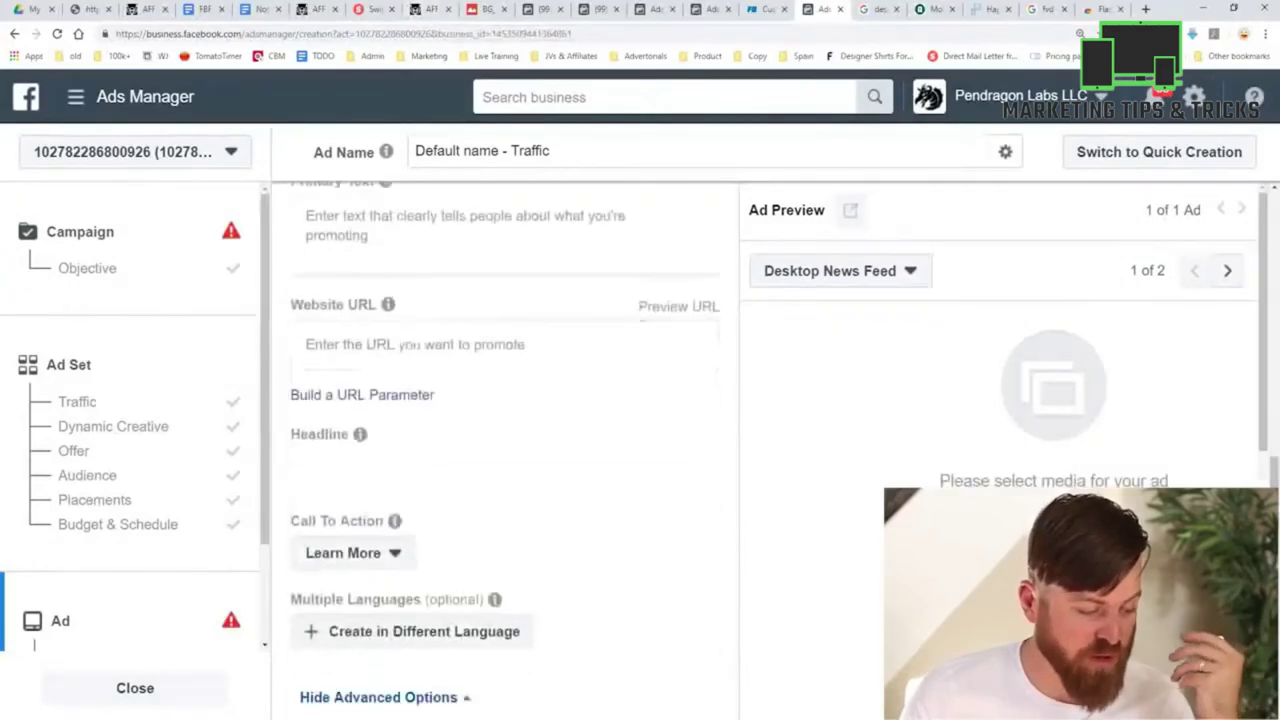
scroll(505, 450, up, 3)
Step: Switch to the AlphaNation affiliates page, enlarge it to 150%, and circle The Flat Belly Fix offer with the annotation pen
click(430, 9)
scroll(640, 400, down, 2)
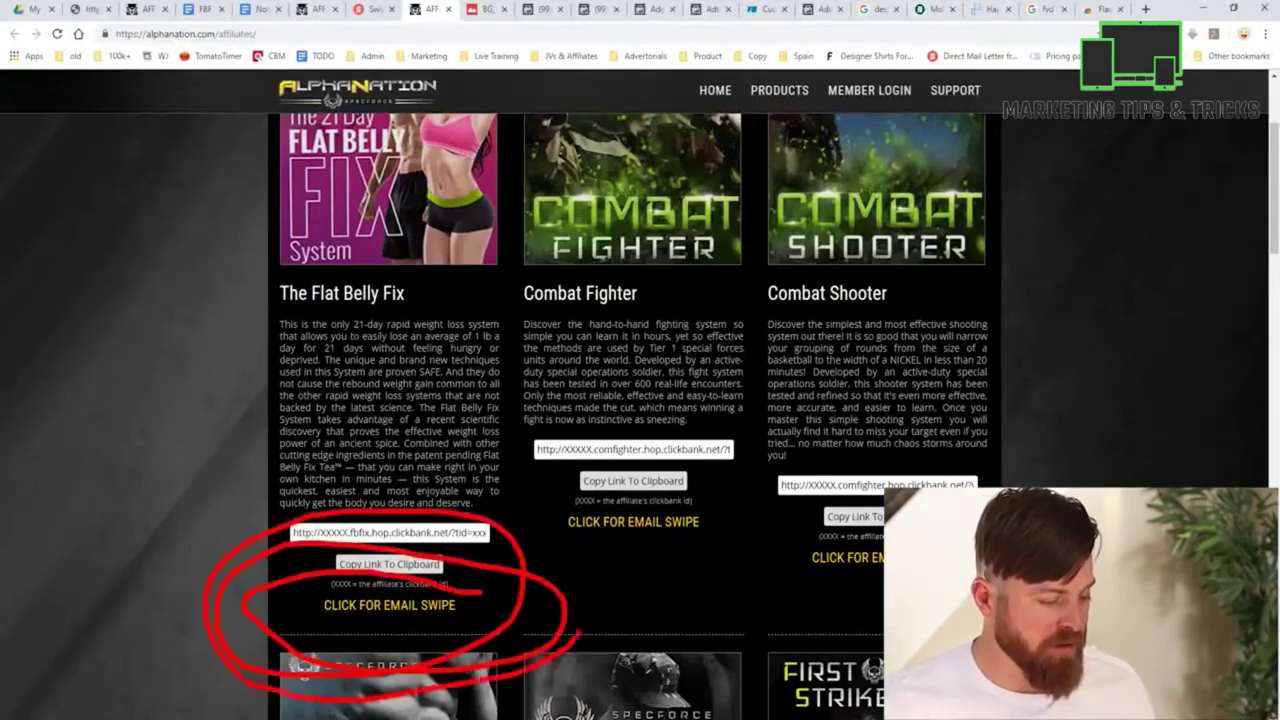
key(ctrl+plus)
key(ctrl+plus)
key(ctrl+plus)
scroll(640, 400, down, 3)
scroll(640, 400, up, 4)
drag(205, 476, 327, 490)
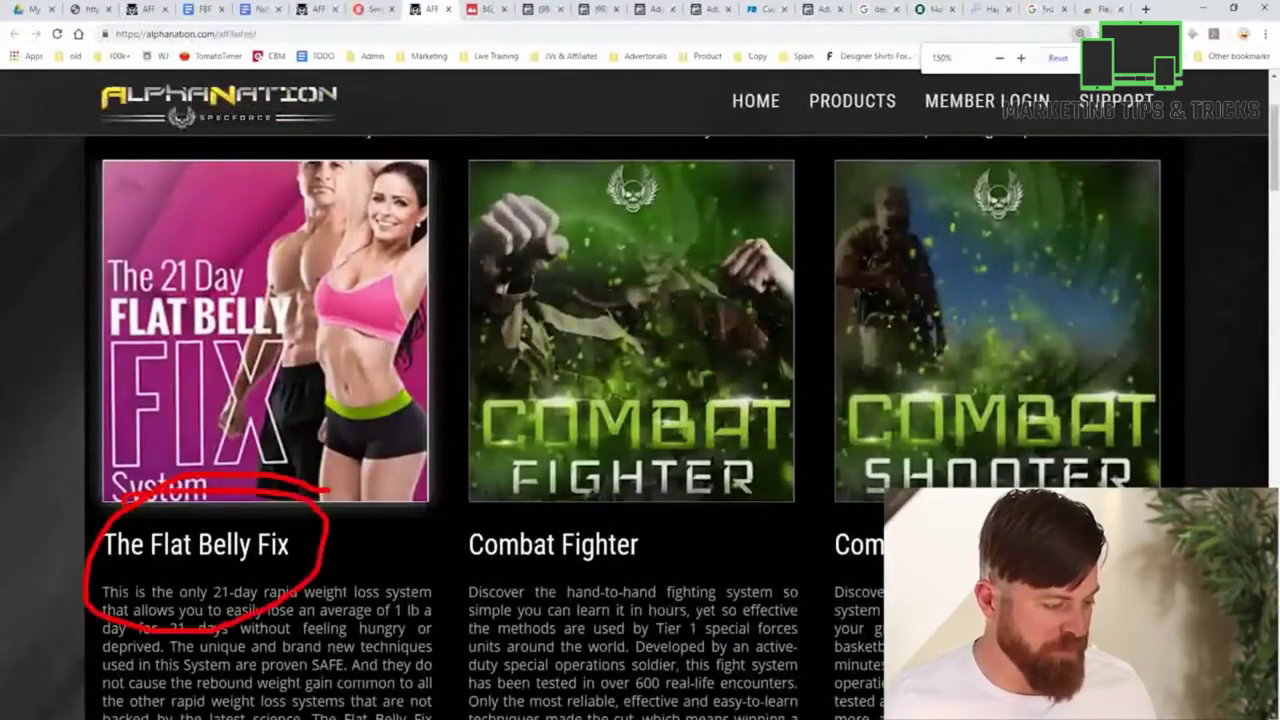
Step: Open the email swipe document for The Flat Belly Fix and go to its Evergreen Swipes section
scroll(640, 420, down, 4)
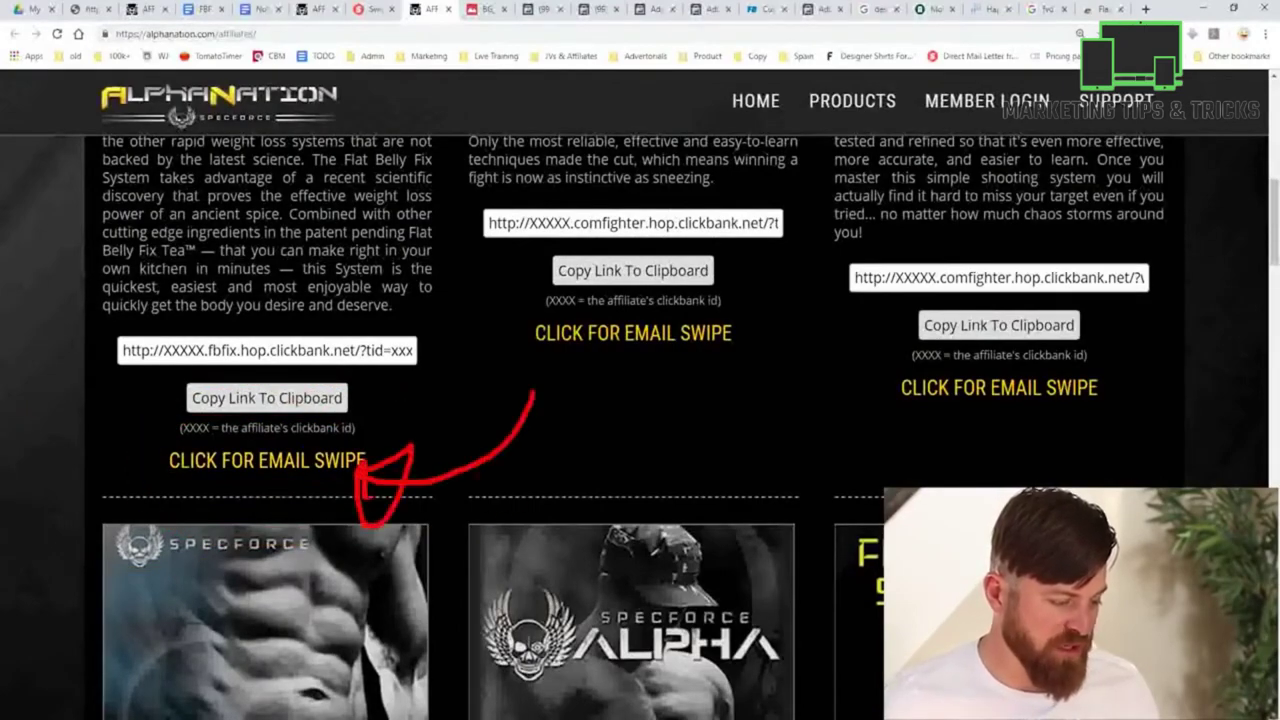
click(267, 460)
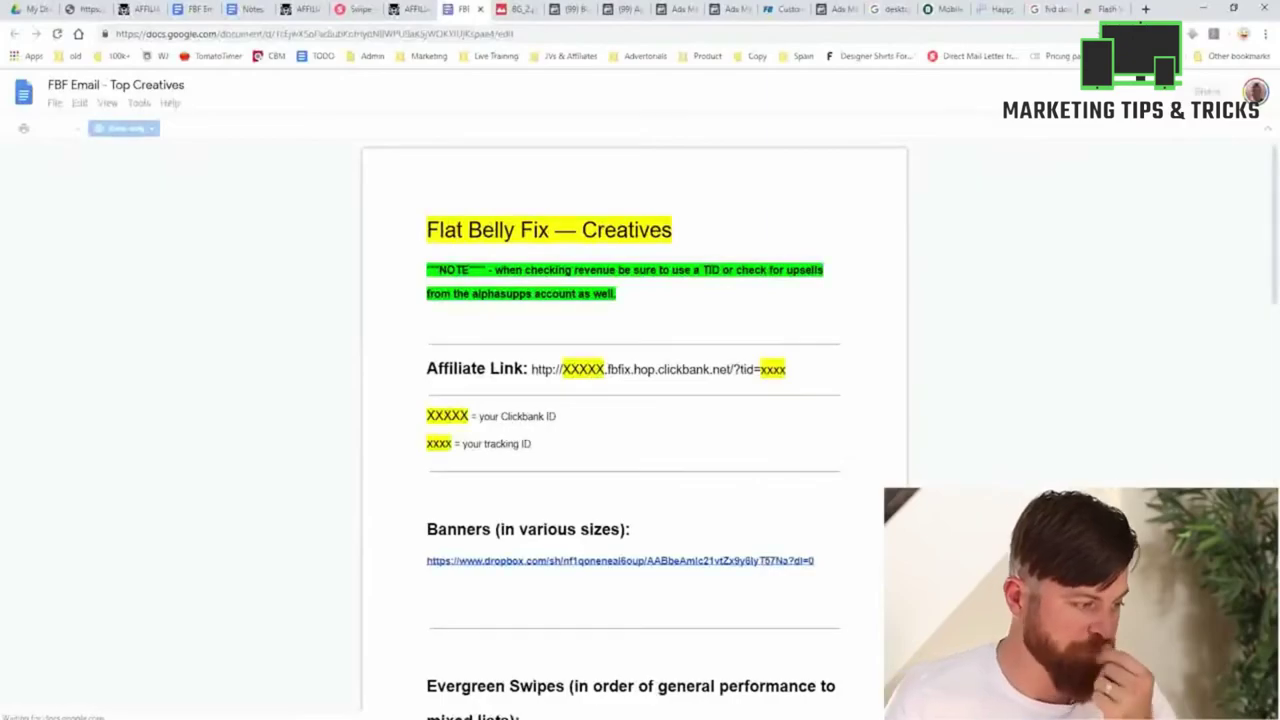
scroll(634, 430, down, 5)
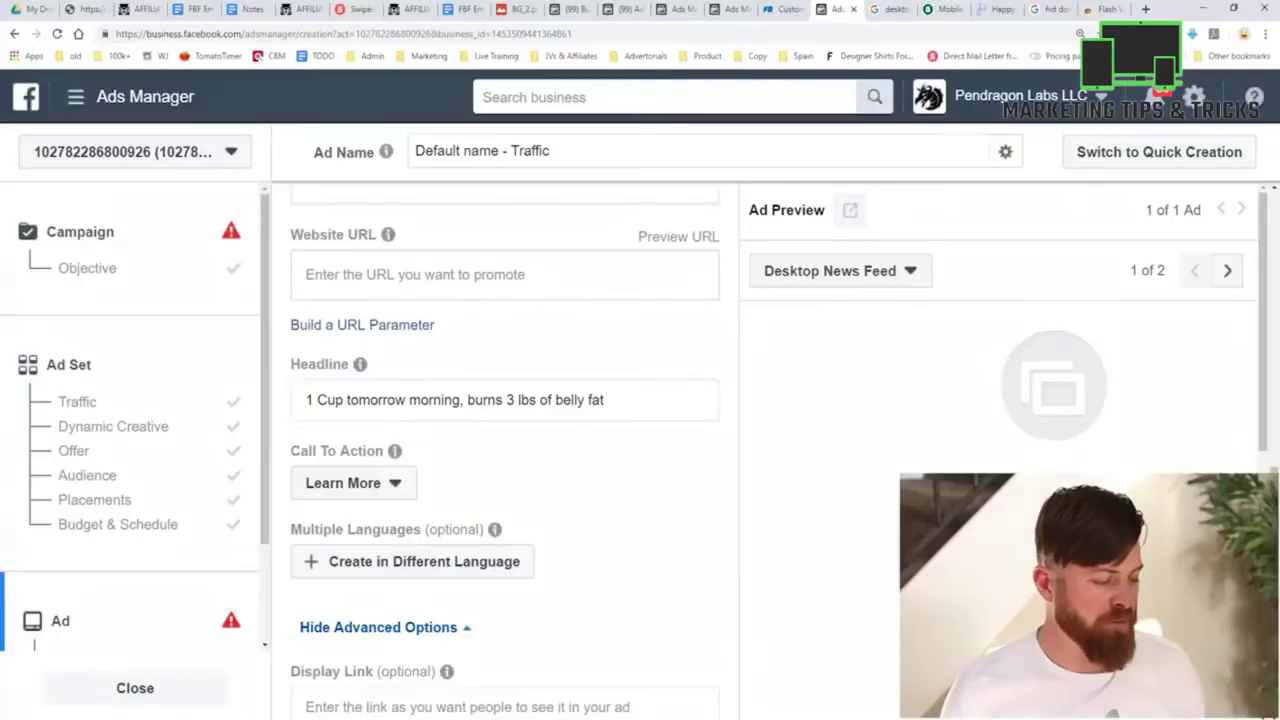
Step: Select the first evergreen swipe's body text in the FBF Email - Top Creatives document and return to the ad's Primary Text field
scroll(505, 450, up, 5)
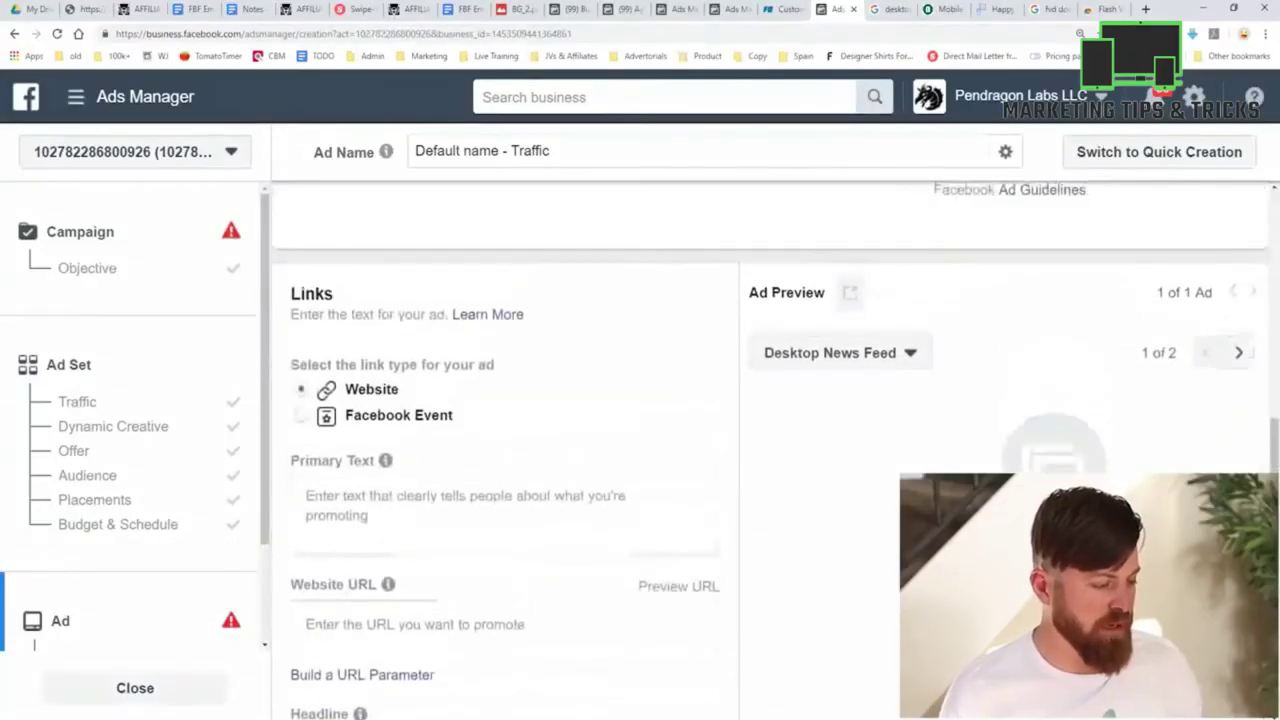
click(415, 9)
click(468, 9)
drag(427, 432, 684, 596)
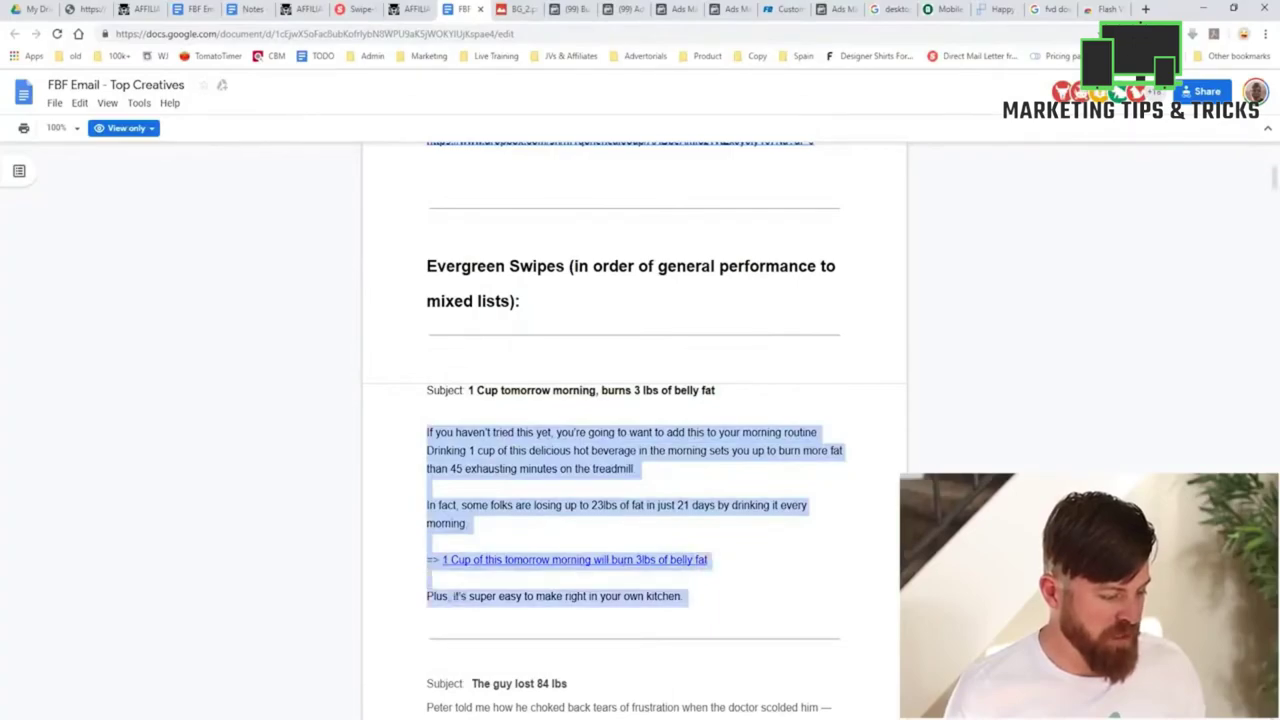
click(836, 9)
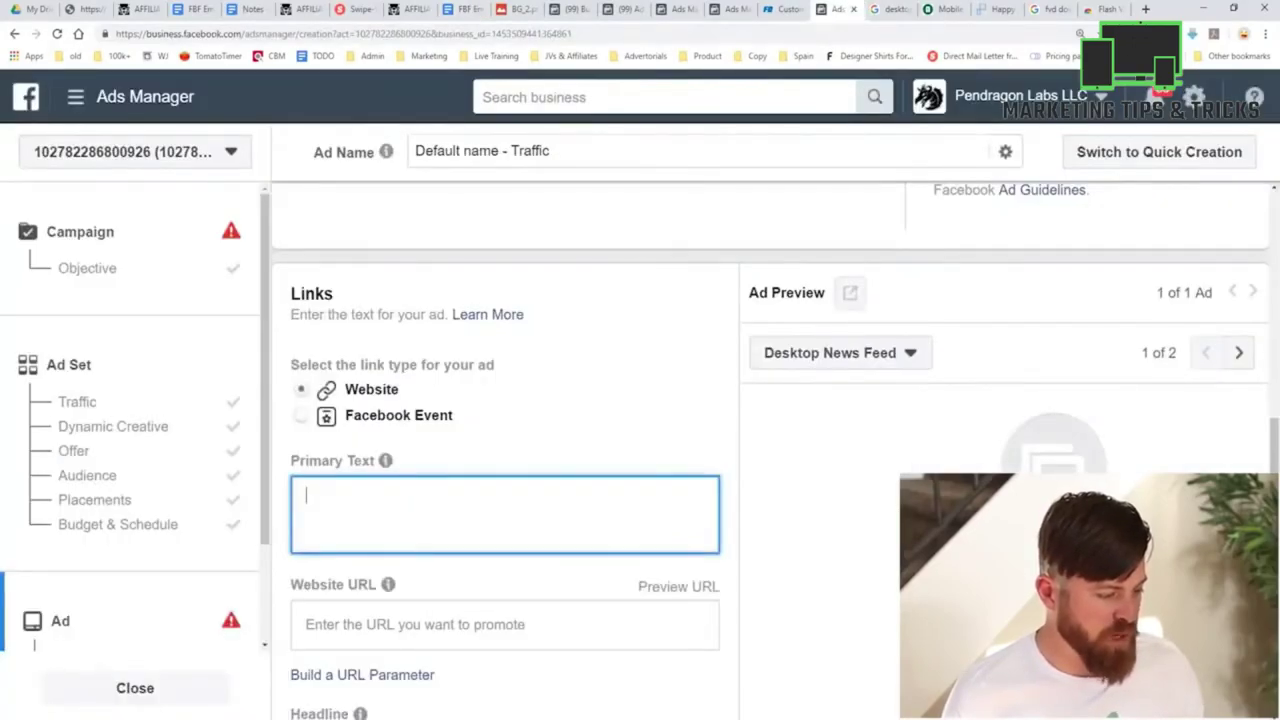
Step: Go back to the creatives document, look through its opening sections, and box the first evergreen swipe with the annotation pen
click(462, 9)
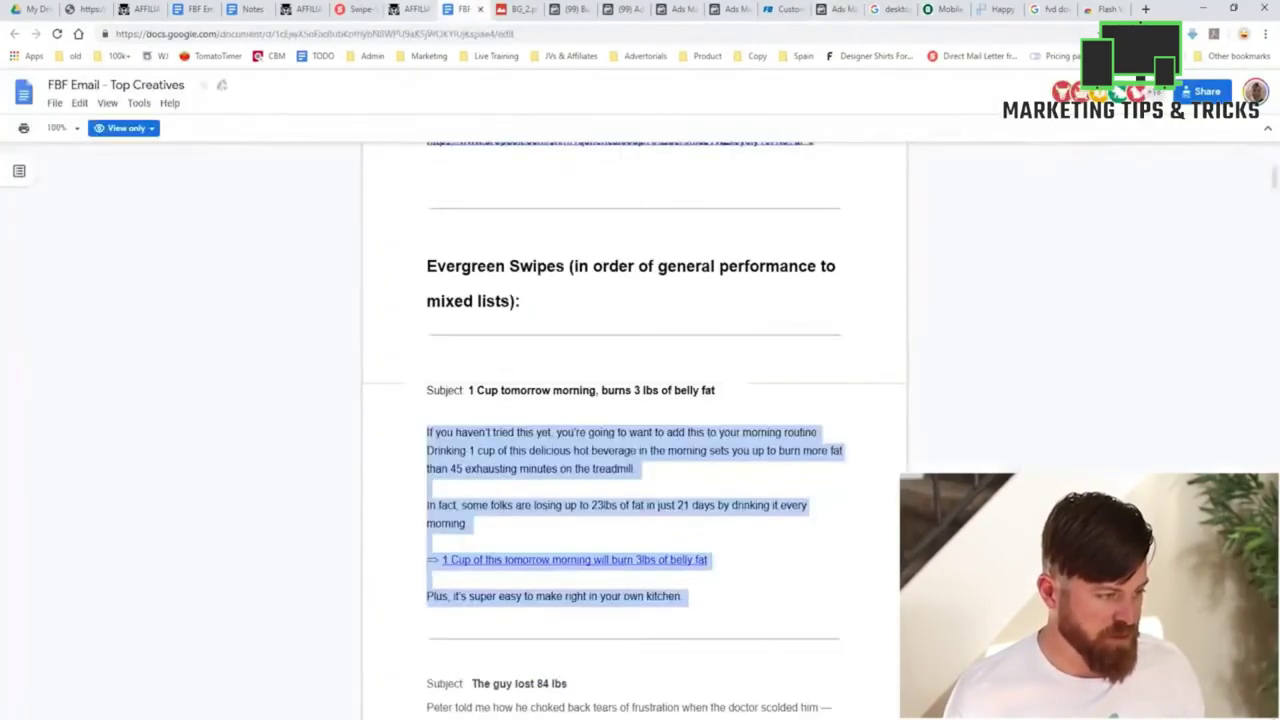
scroll(634, 430, up, 4)
scroll(634, 430, down, 3)
scroll(634, 430, up, 3)
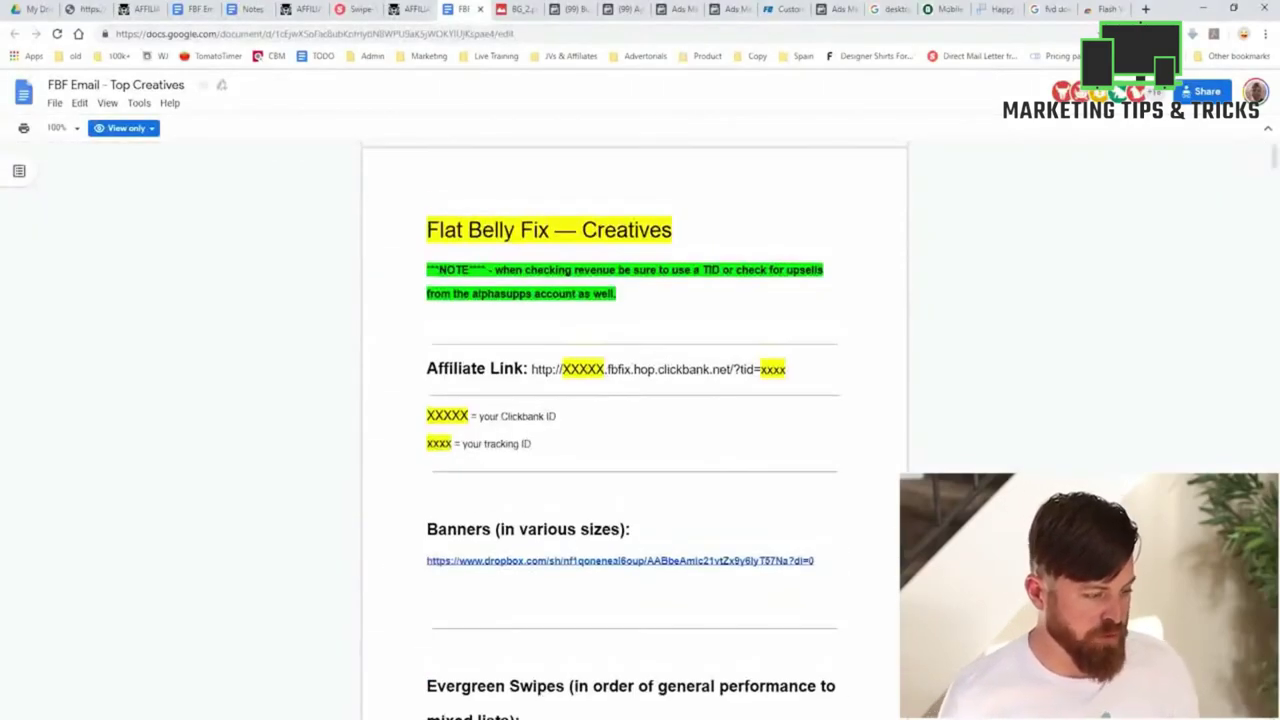
scroll(634, 430, down, 5)
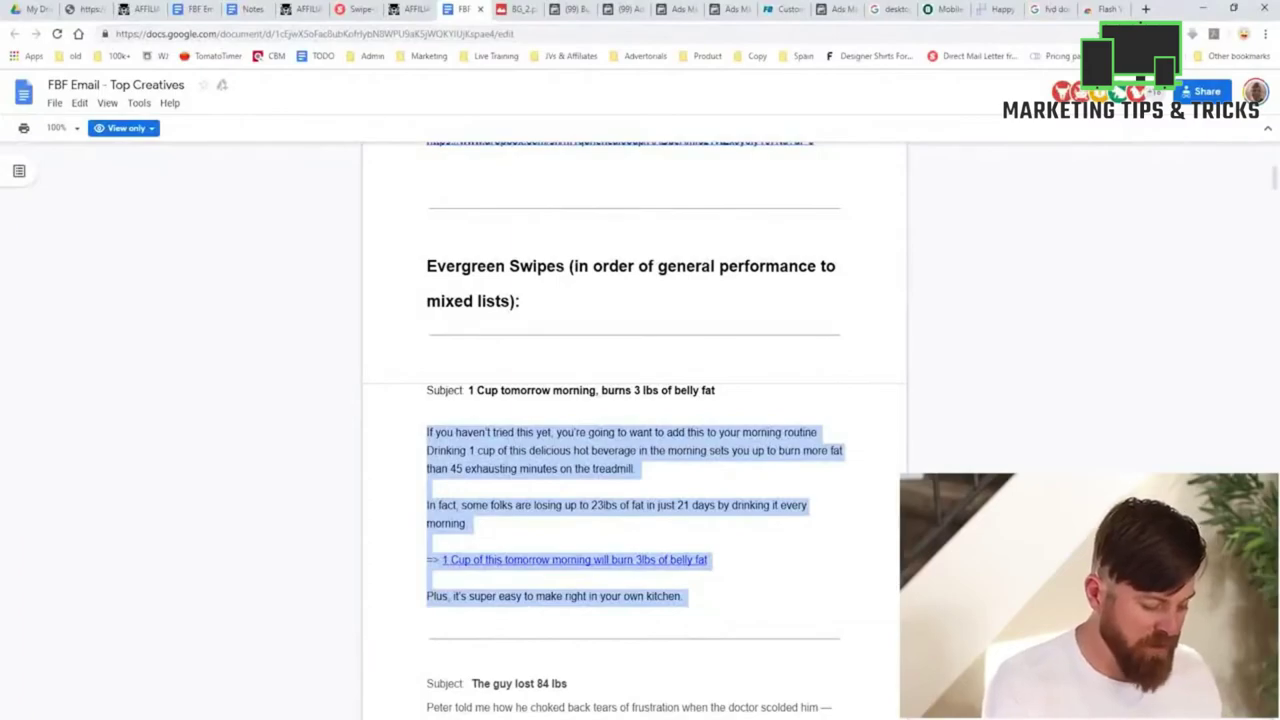
mouse_move(401, 335)
mouse_down()
mouse_move(384, 589)
mouse_move(900, 647)
mouse_move(439, 336)
mouse_up()
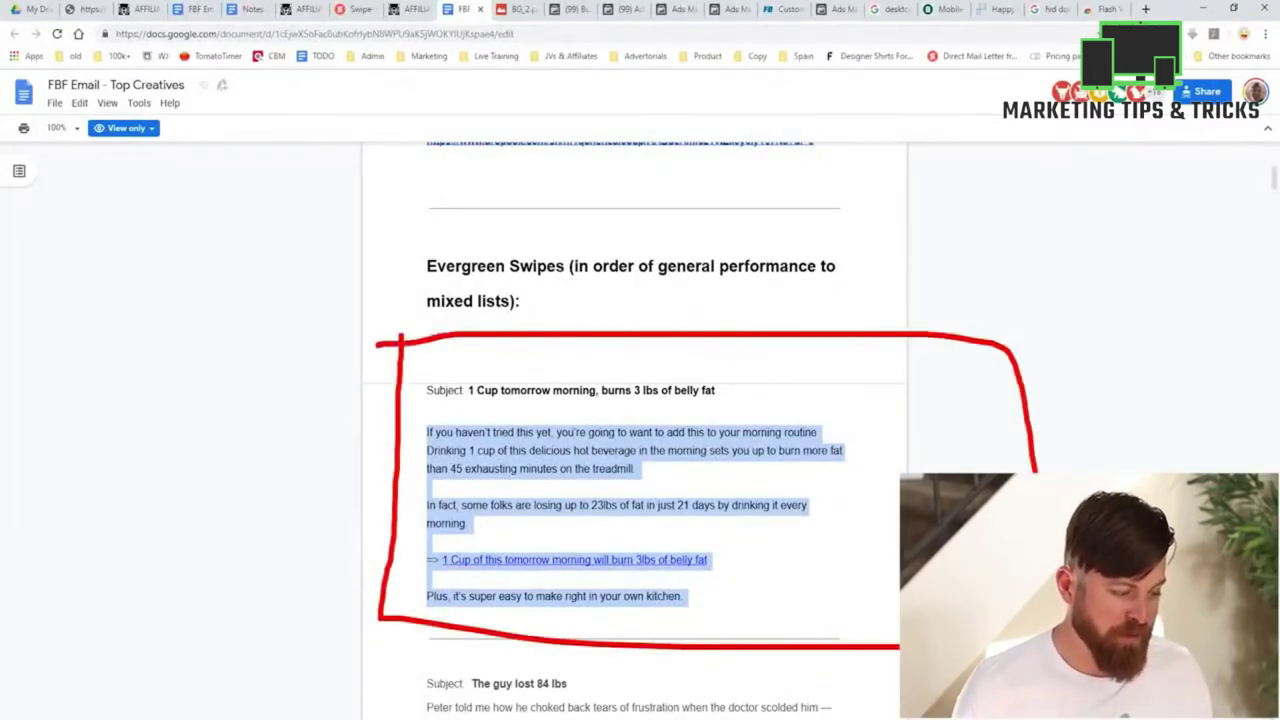
Step: Clear the pen annotation and reselect the first evergreen swipe's body text in the creatives document
key(Escape)
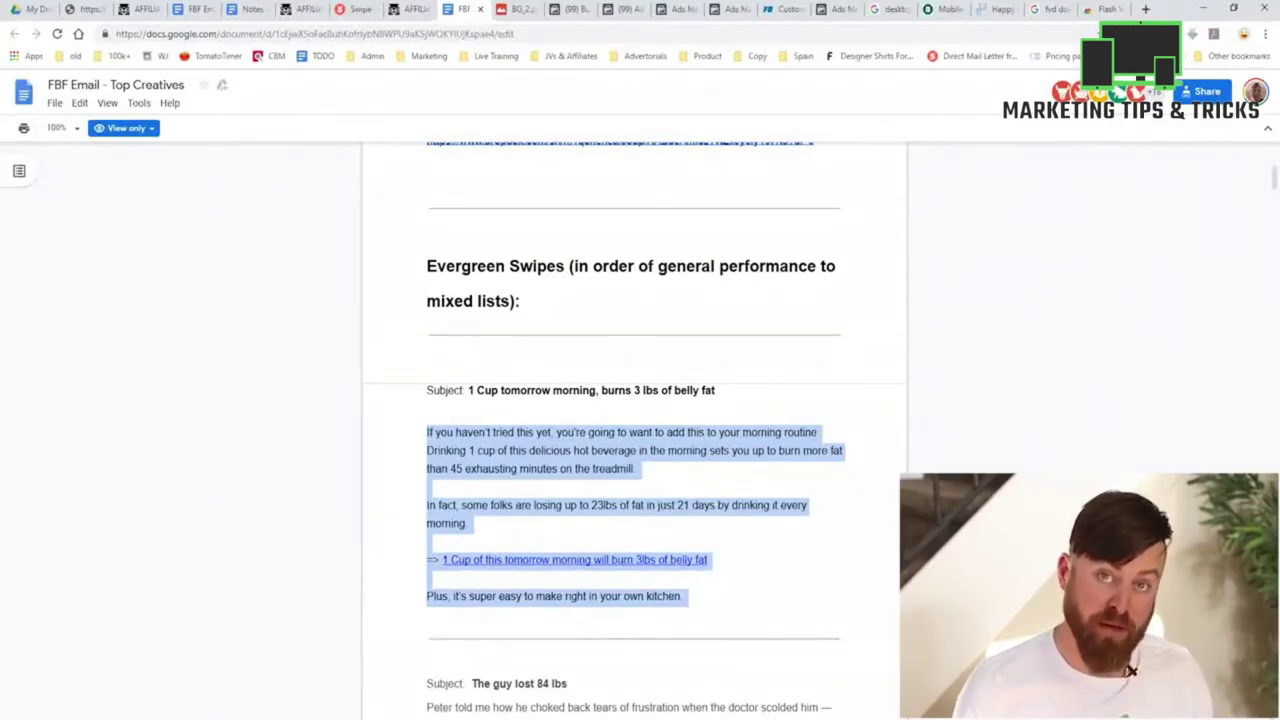
key(Escape)
drag(683, 596, 427, 432)
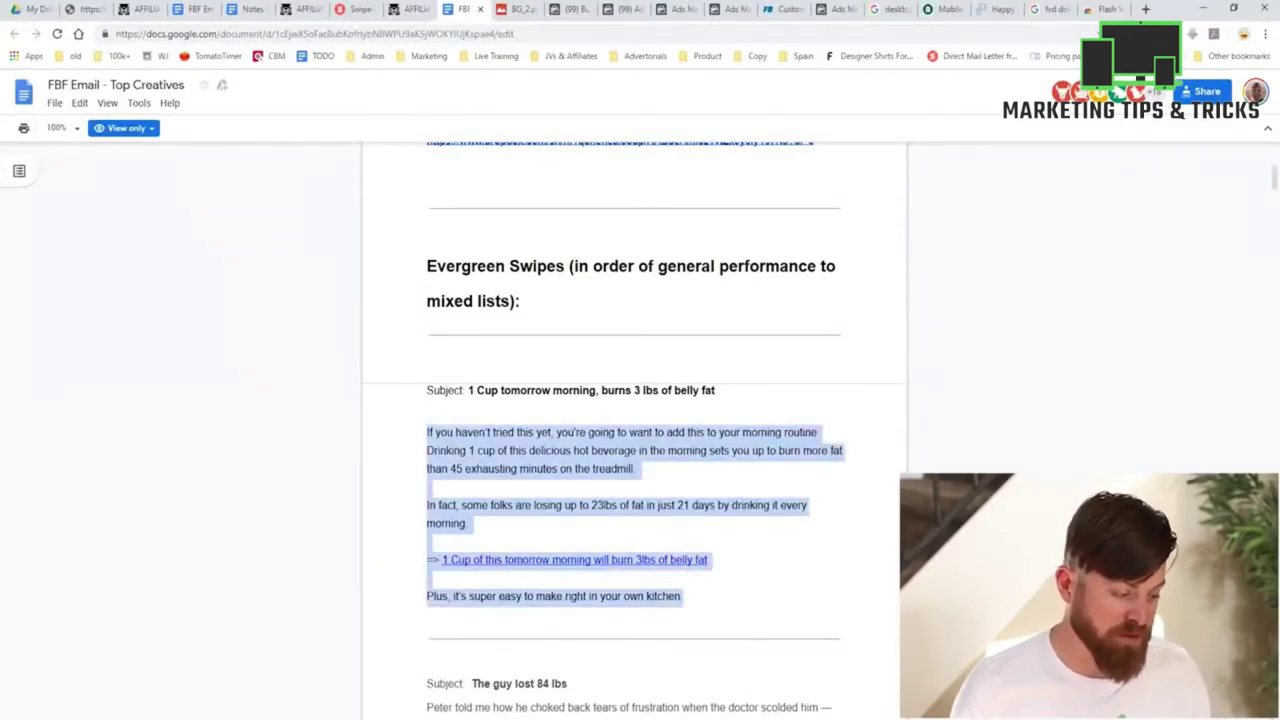
Step: Paste the copied swipe text into the Primary Text of the Facebook ad in Ads Manager
click(838, 9)
scroll(586, 420, up, 6)
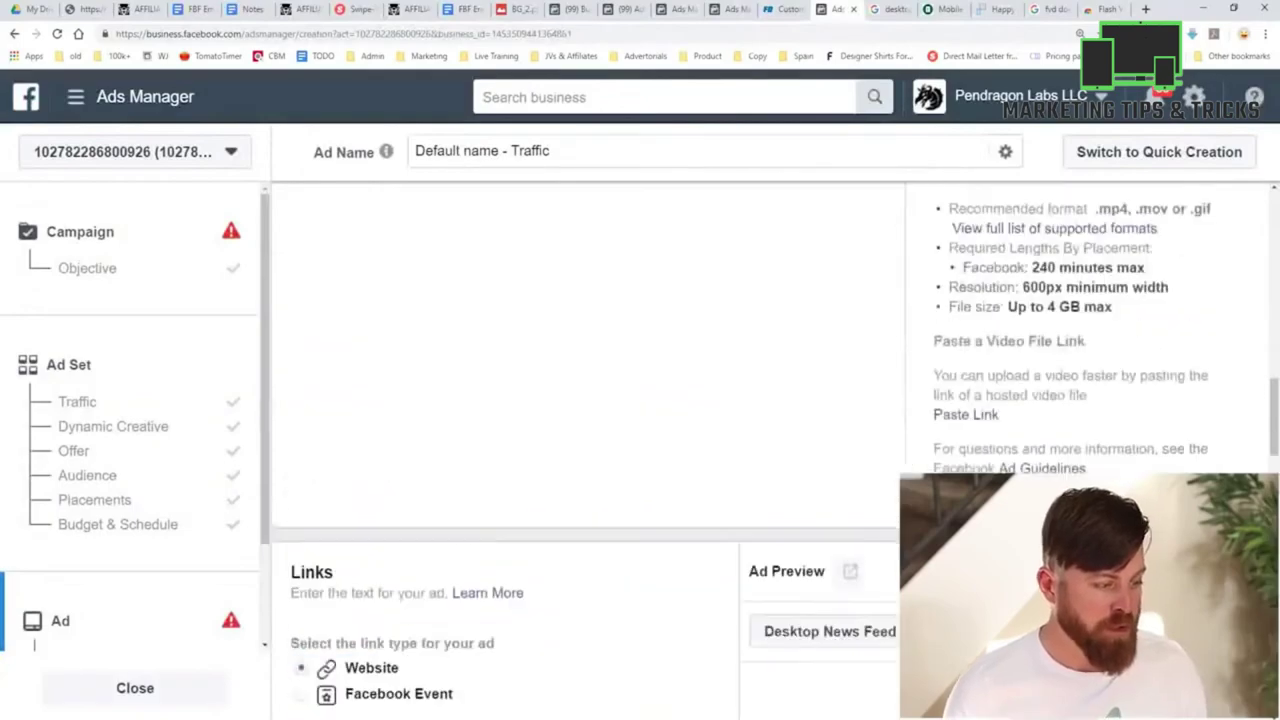
scroll(586, 420, down, 1)
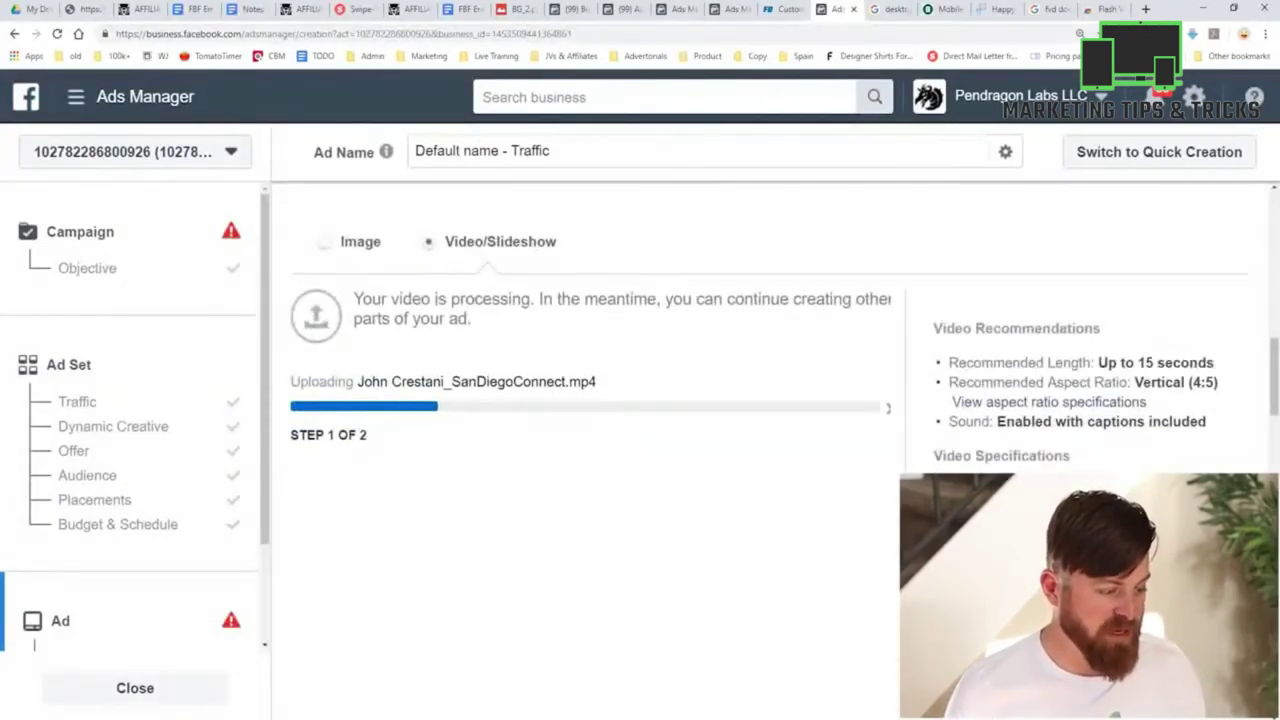
scroll(714, 437, down, 6)
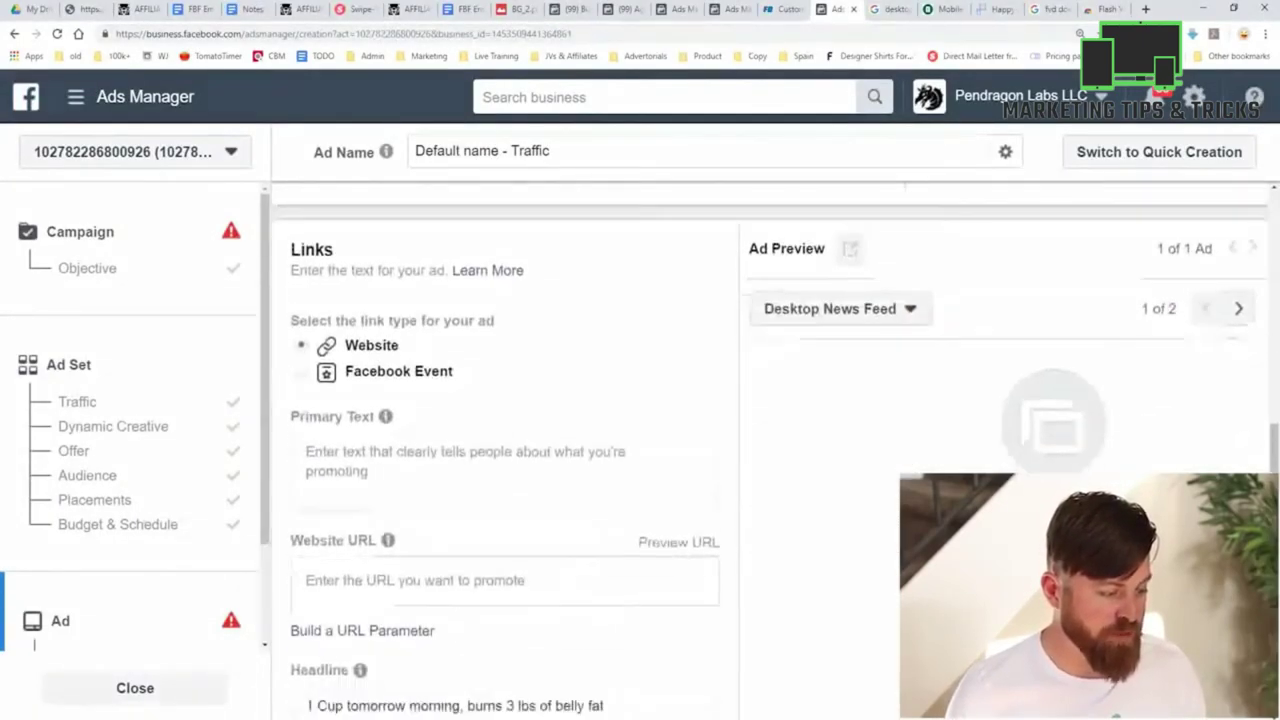
click(390, 374)
right_click(339, 362)
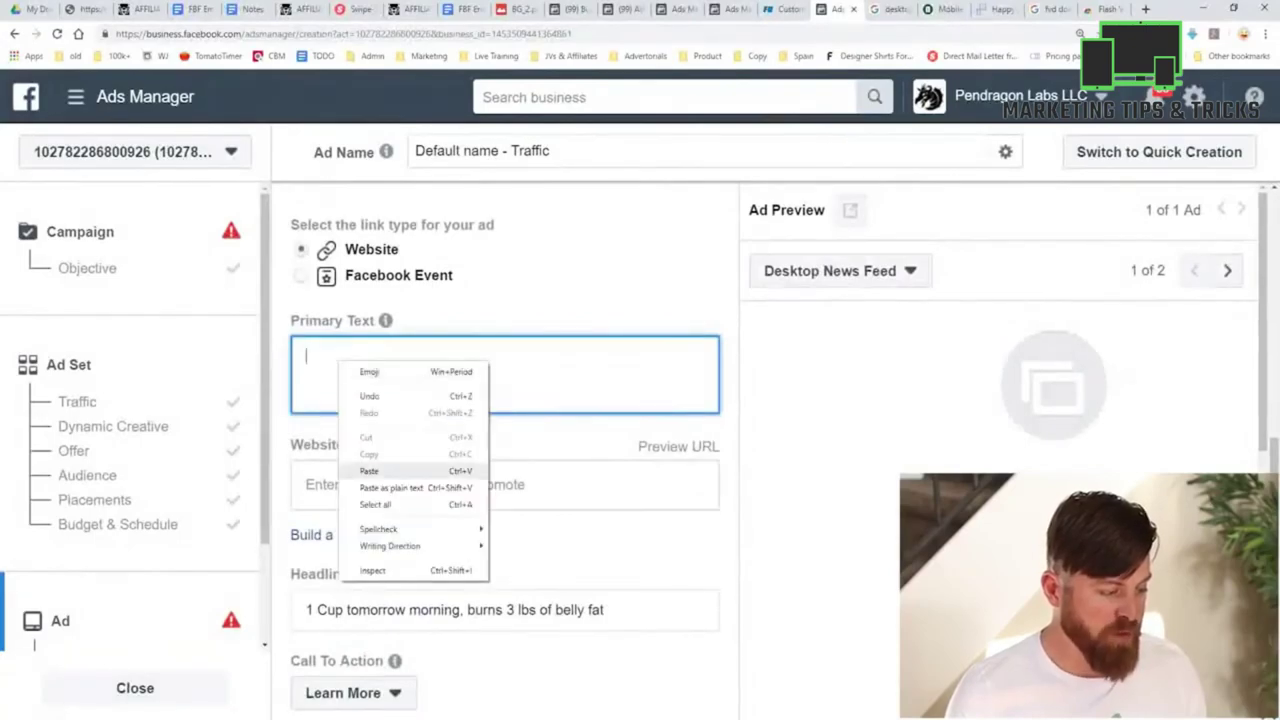
click(369, 471)
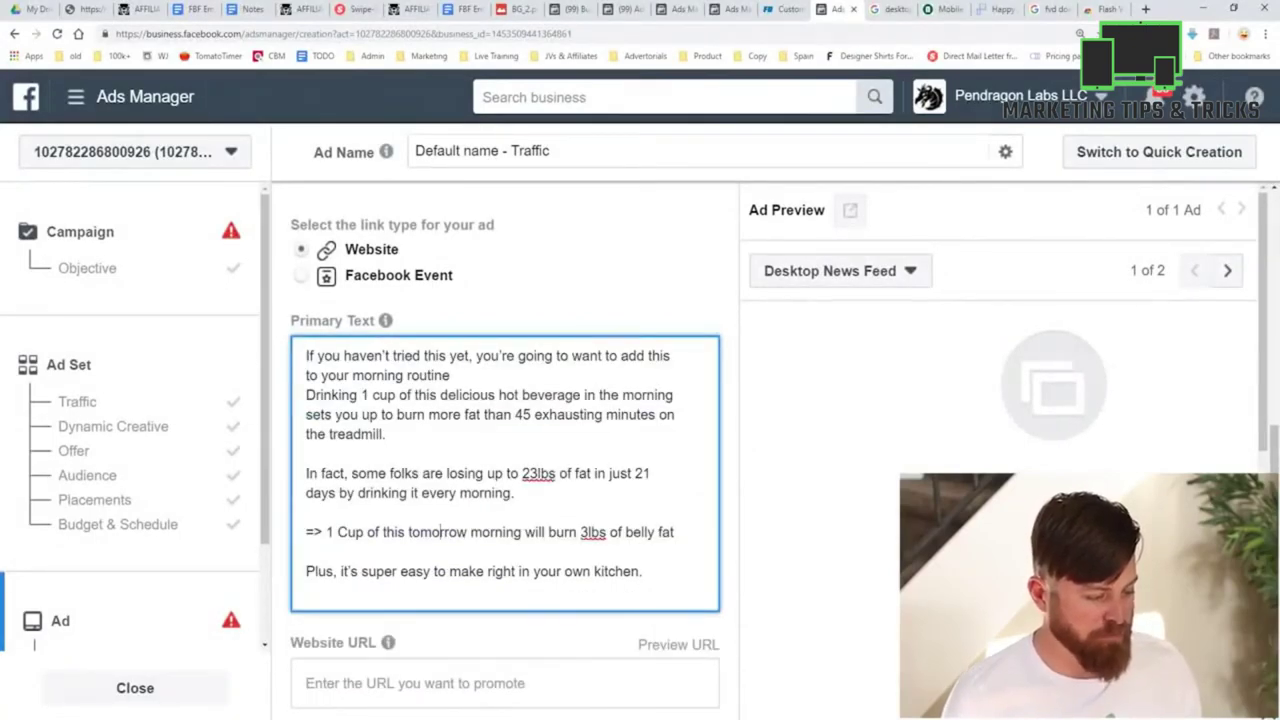
drag(674, 532, 314, 532)
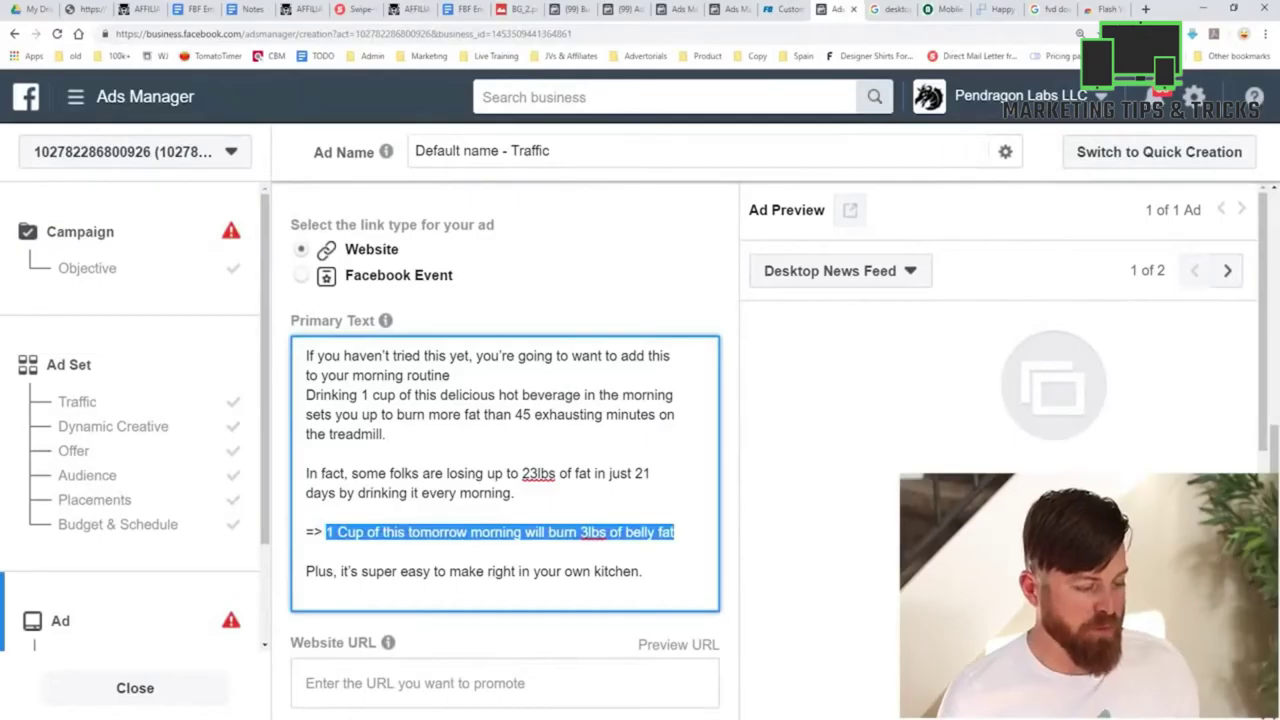
key(BackSpace)
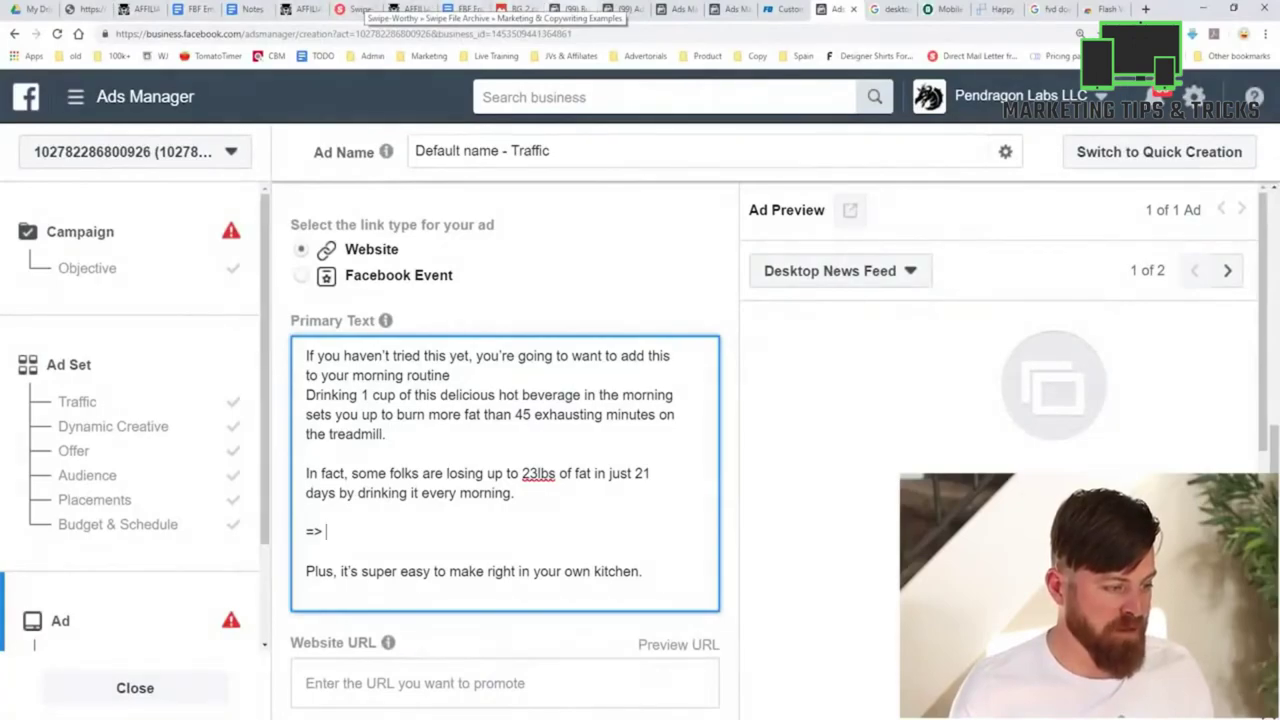
text(http://weightlosssecrety)
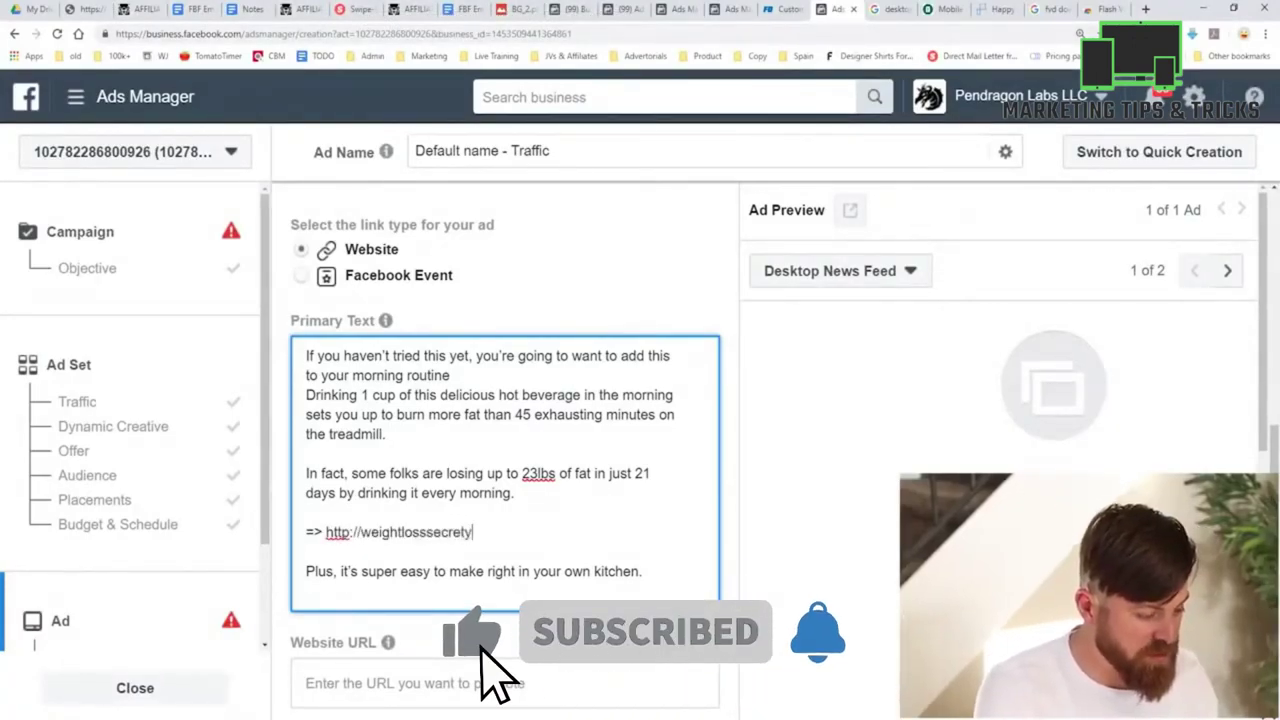
key(BackSpace)
text(s.com)
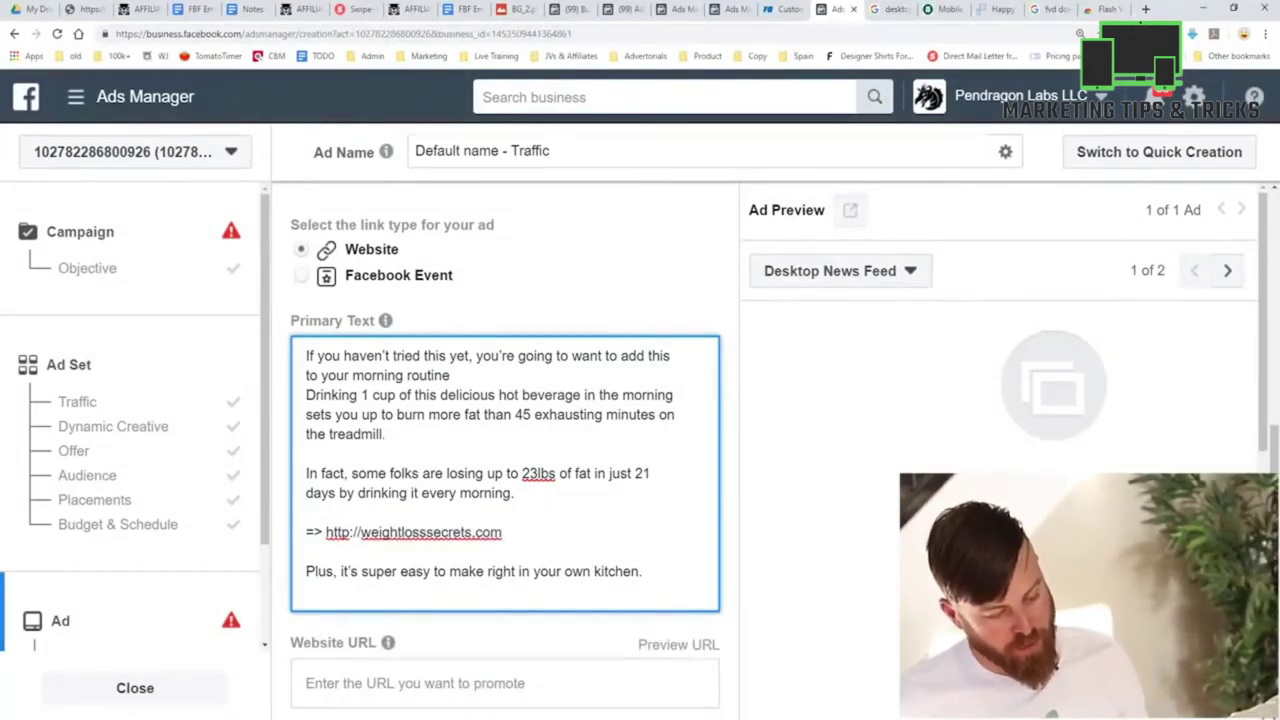
drag(501, 532, 322, 532)
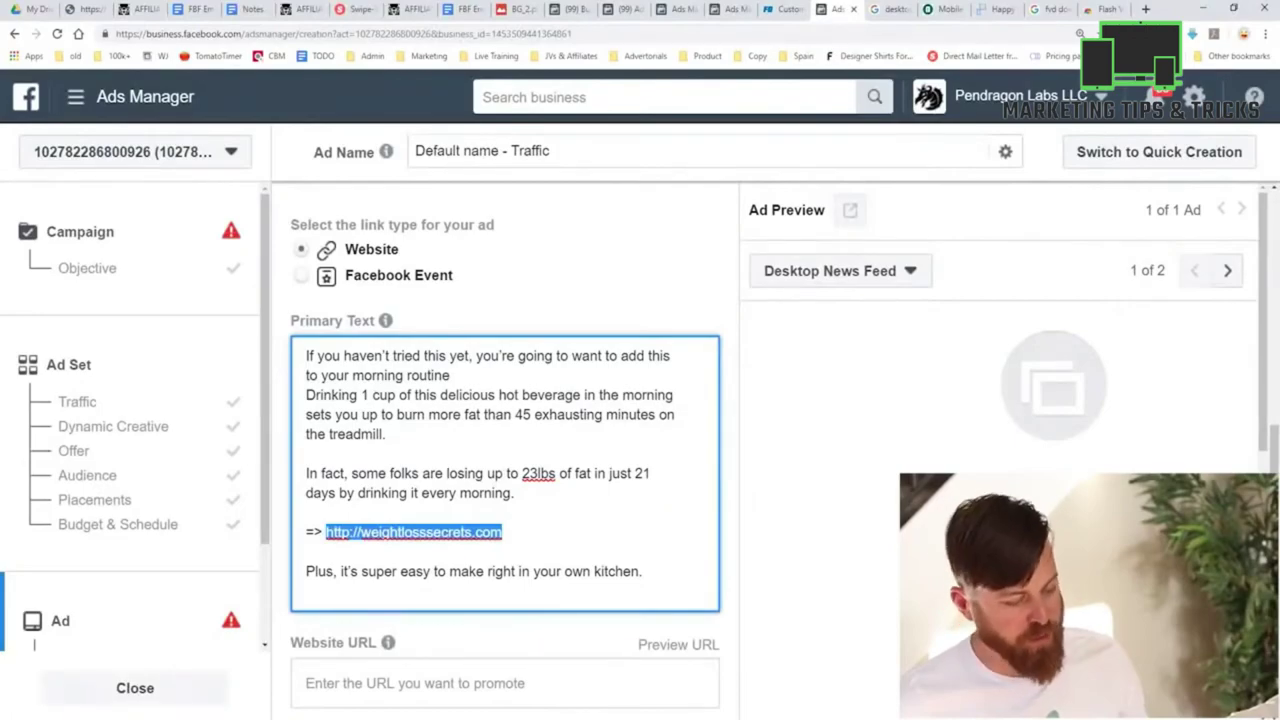
scroll(350, 630, down, 2)
click(415, 543)
key(shift+Tab)
key(ctrl+c)
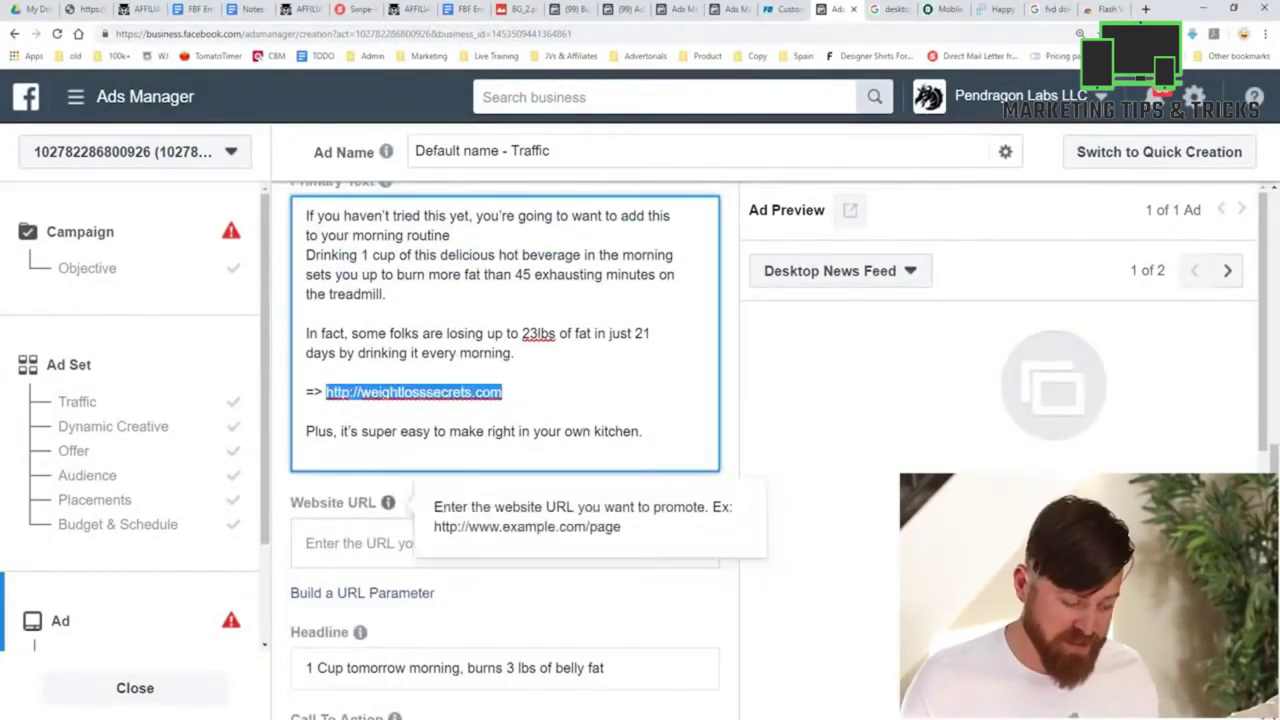
right_click(338, 535)
click(520, 543)
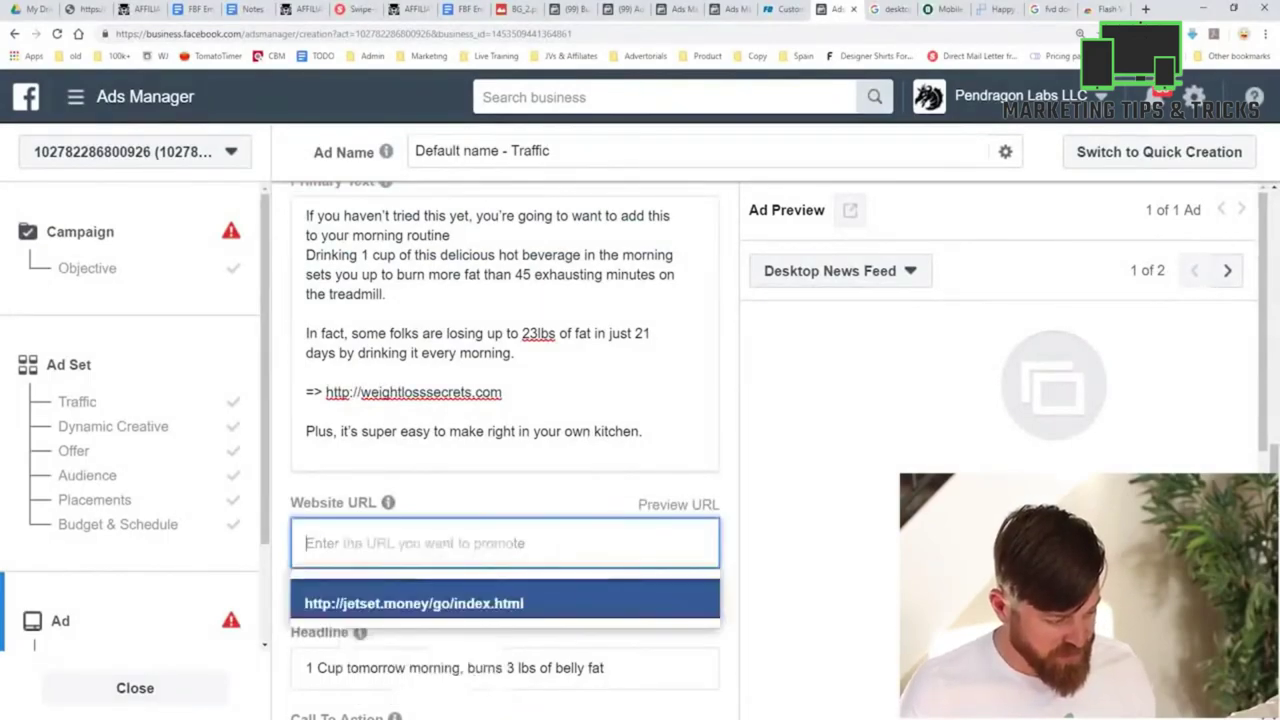
key(ctrl+v)
Step: Change the ad's media to Image and use a free stock photo of a smiling, pointing woman found by searching for "woman"
scroll(505, 450, down, 1)
scroll(505, 450, up, 1)
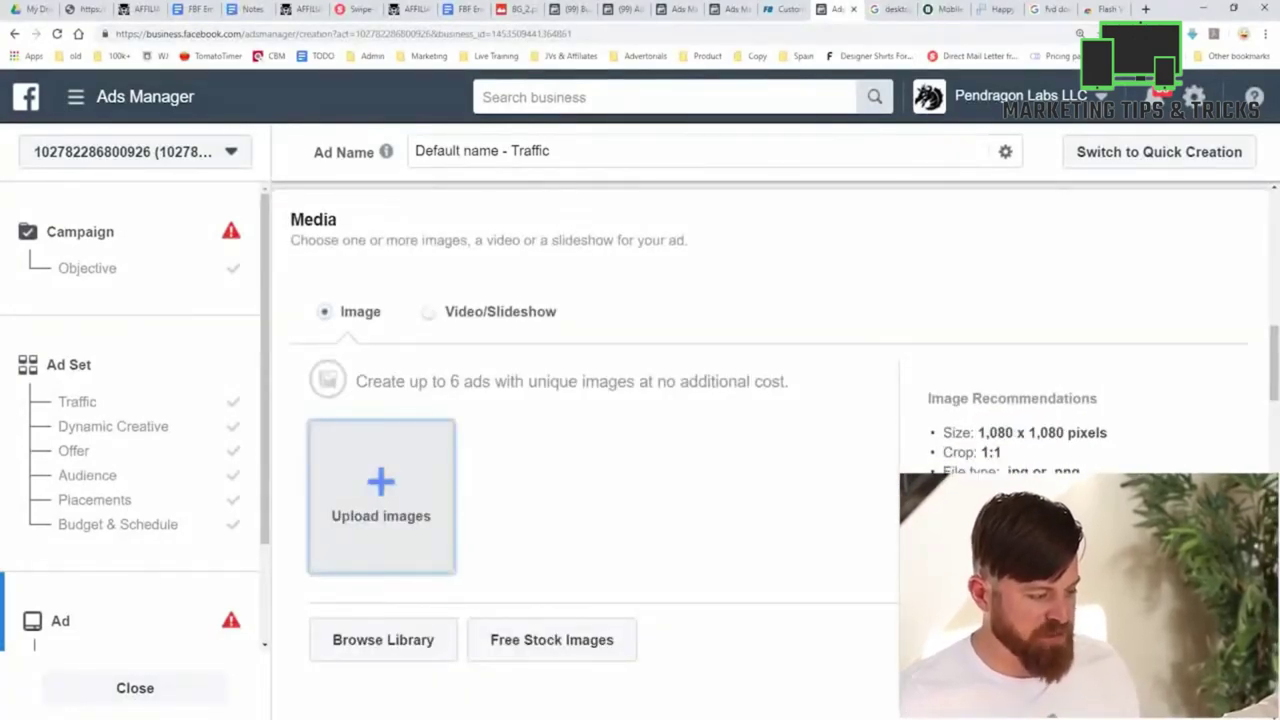
scroll(383, 500, down, 1)
click(383, 569)
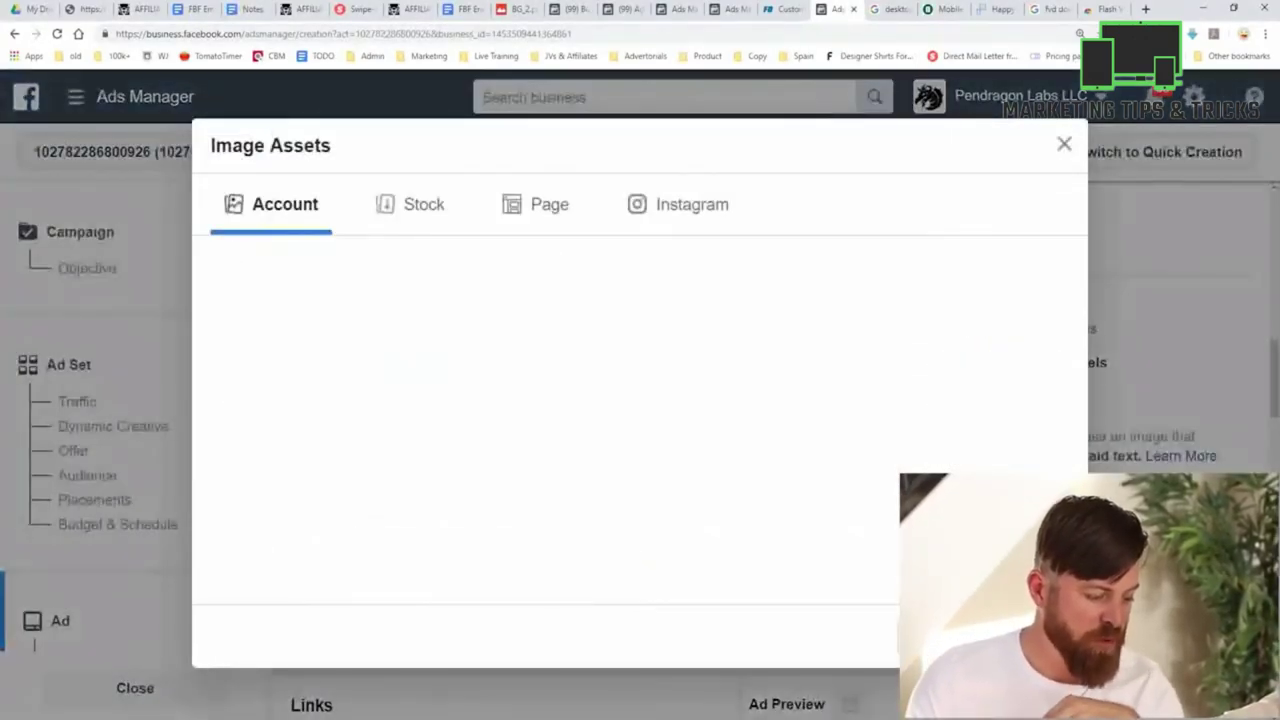
click(412, 204)
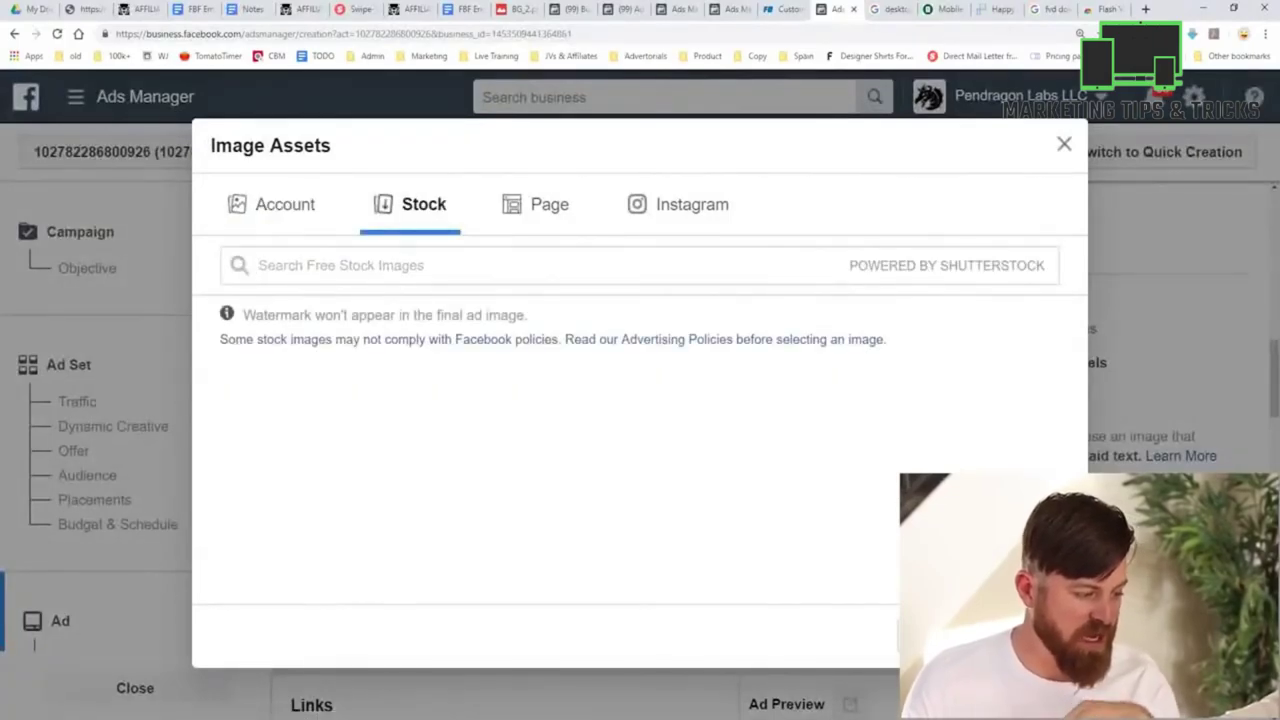
text(h)
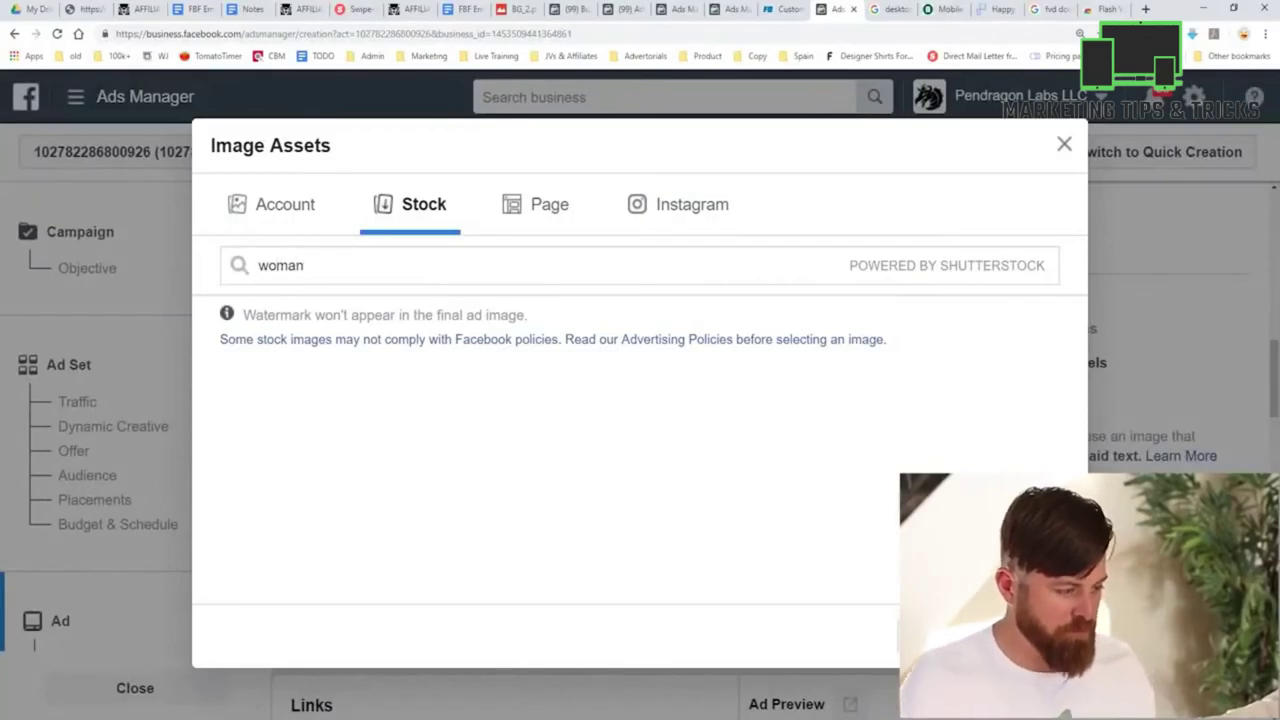
Step: Examine the ad's text and news feed preview, marking the page name with the annotation pen, and continue through the conversion tracking settings
scroll(640, 450, down, 2)
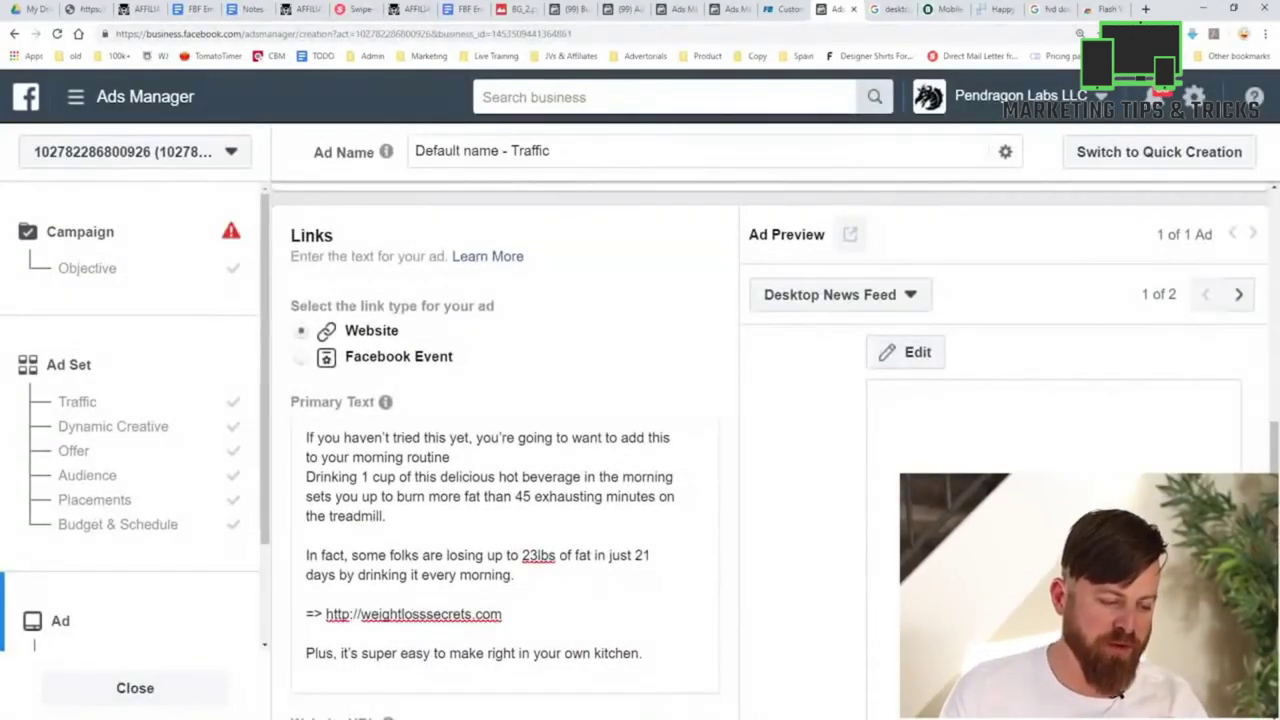
scroll(640, 450, down, 1)
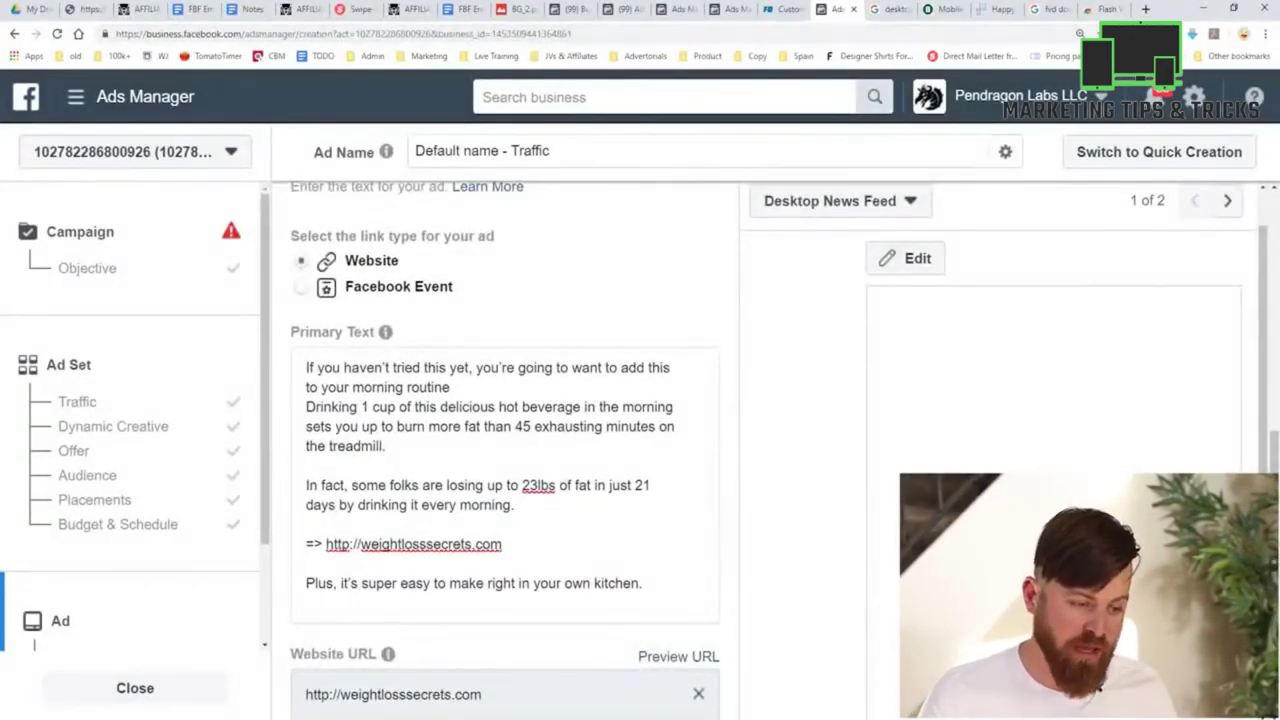
scroll(640, 450, up, 2)
scroll(640, 450, down, 2)
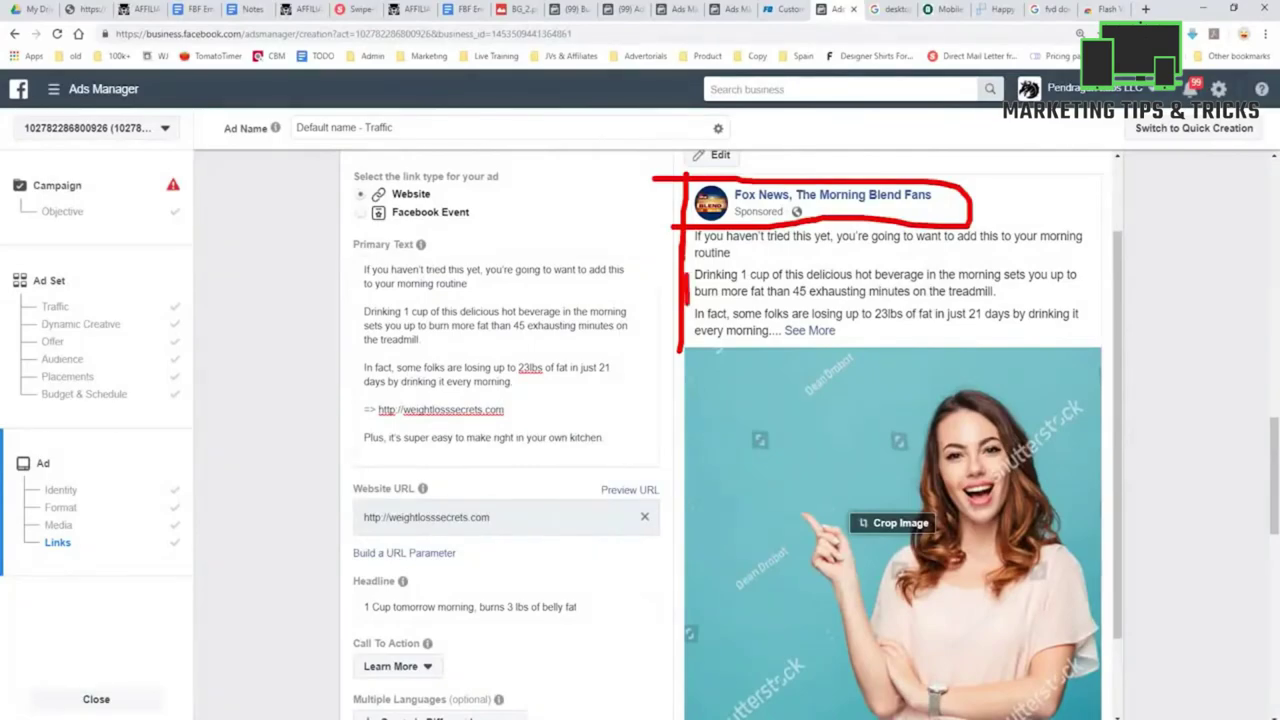
key(Escape)
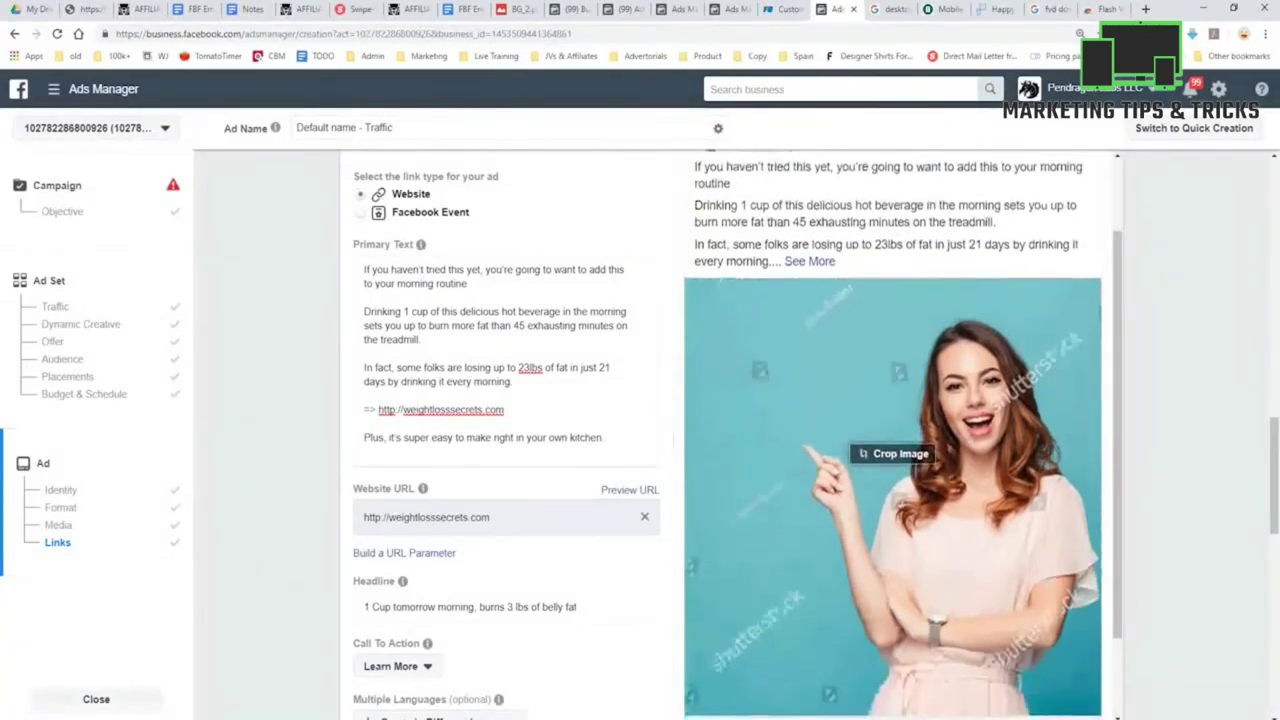
scroll(893, 446, down, 2)
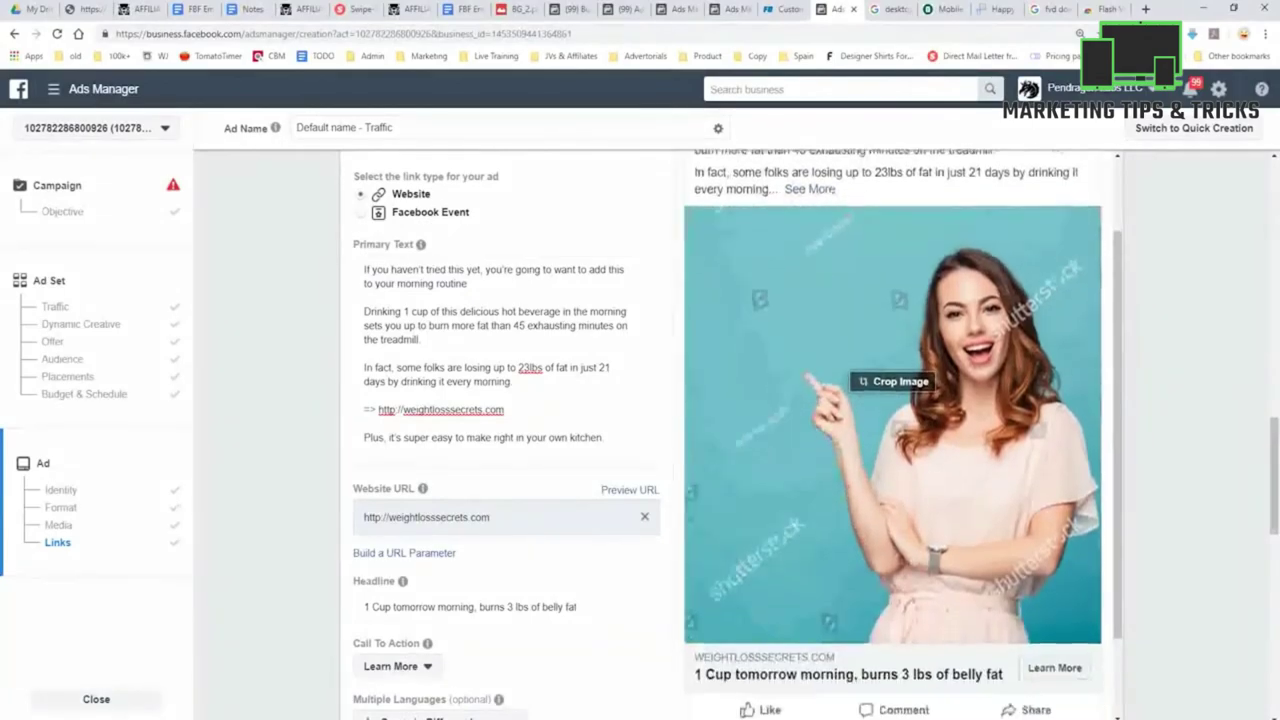
scroll(893, 430, down, 1)
scroll(893, 430, up, 2)
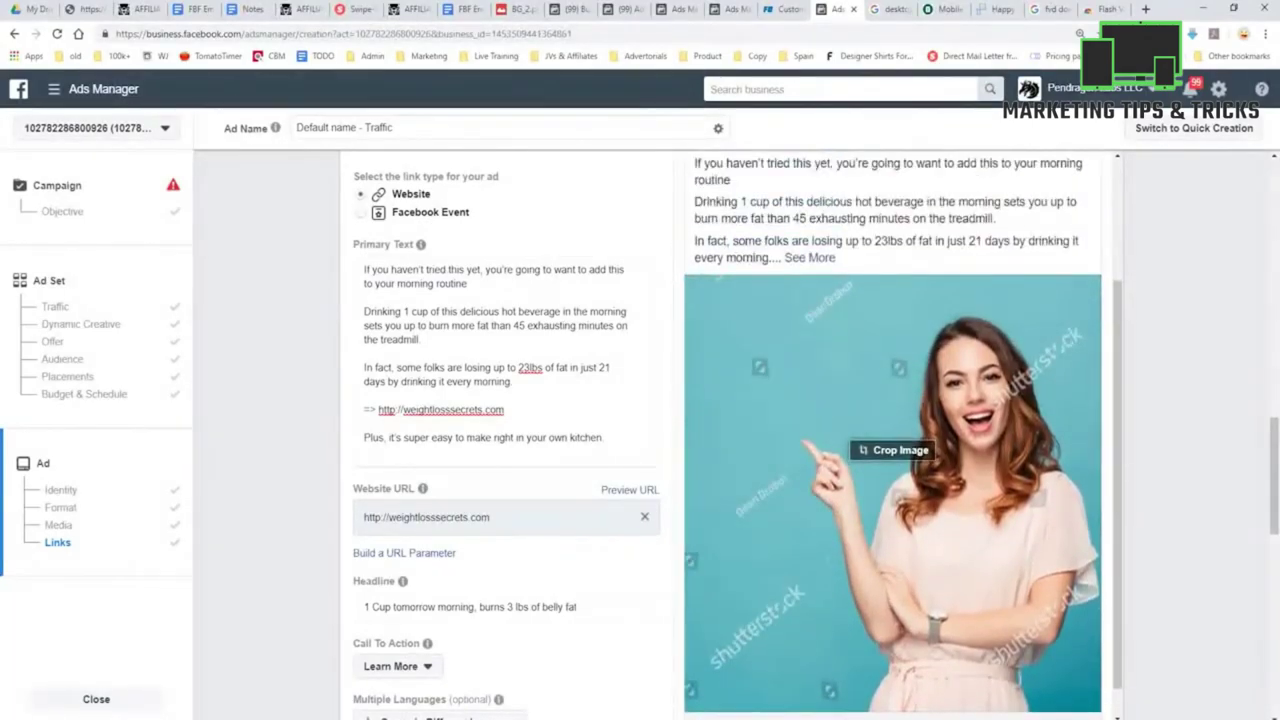
mouse_move(669, 683)
mouse_down()
mouse_move(788, 272)
mouse_move(598, 360)
mouse_up()
key(Escape)
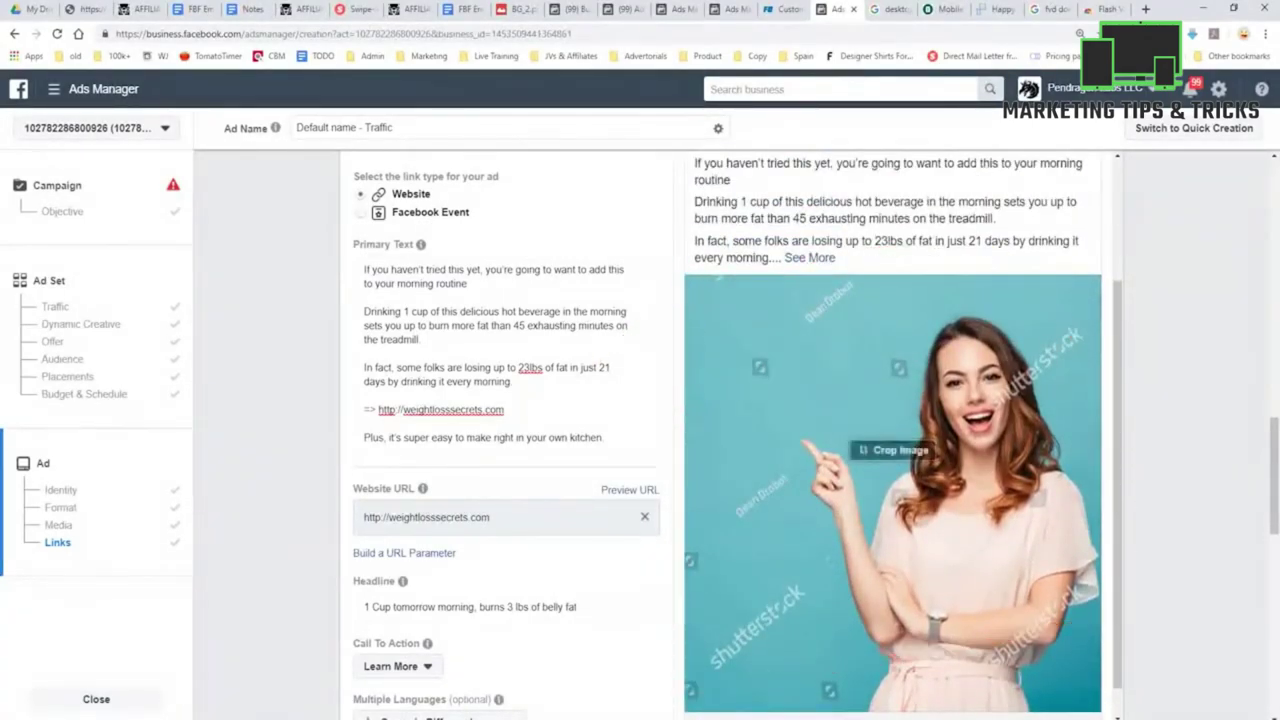
scroll(506, 435, down, 8)
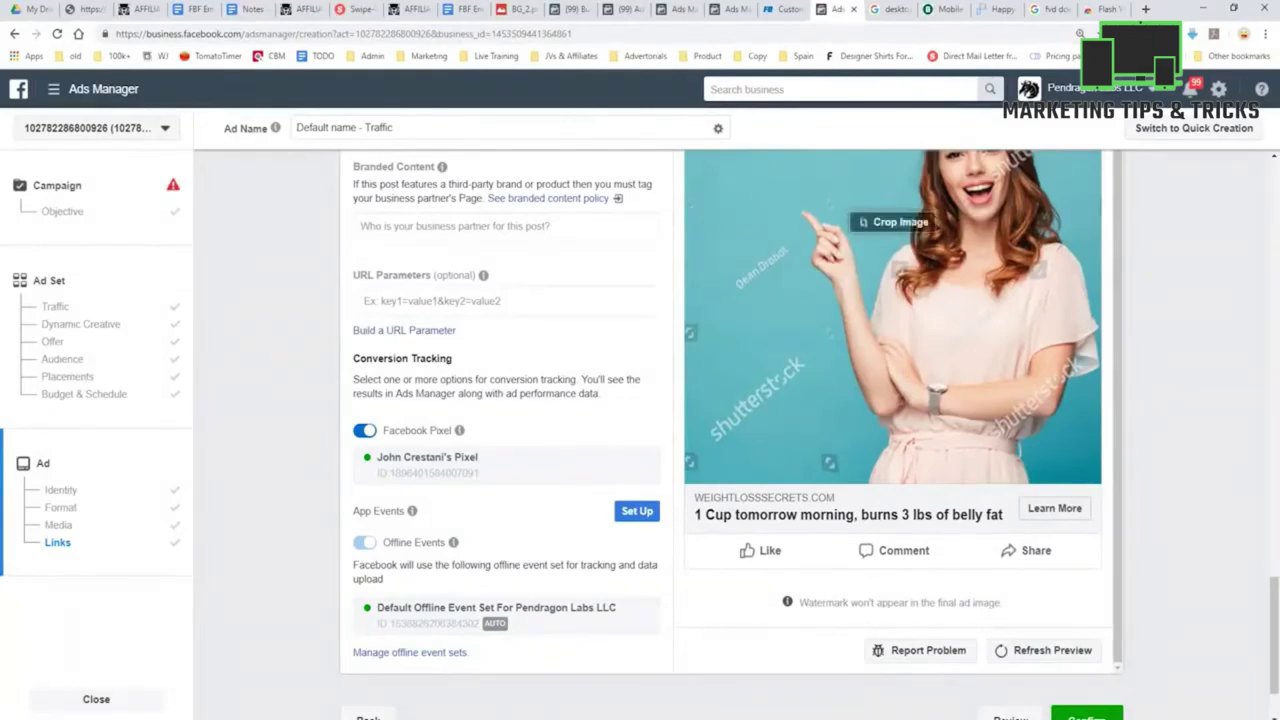
scroll(730, 430, down, 2)
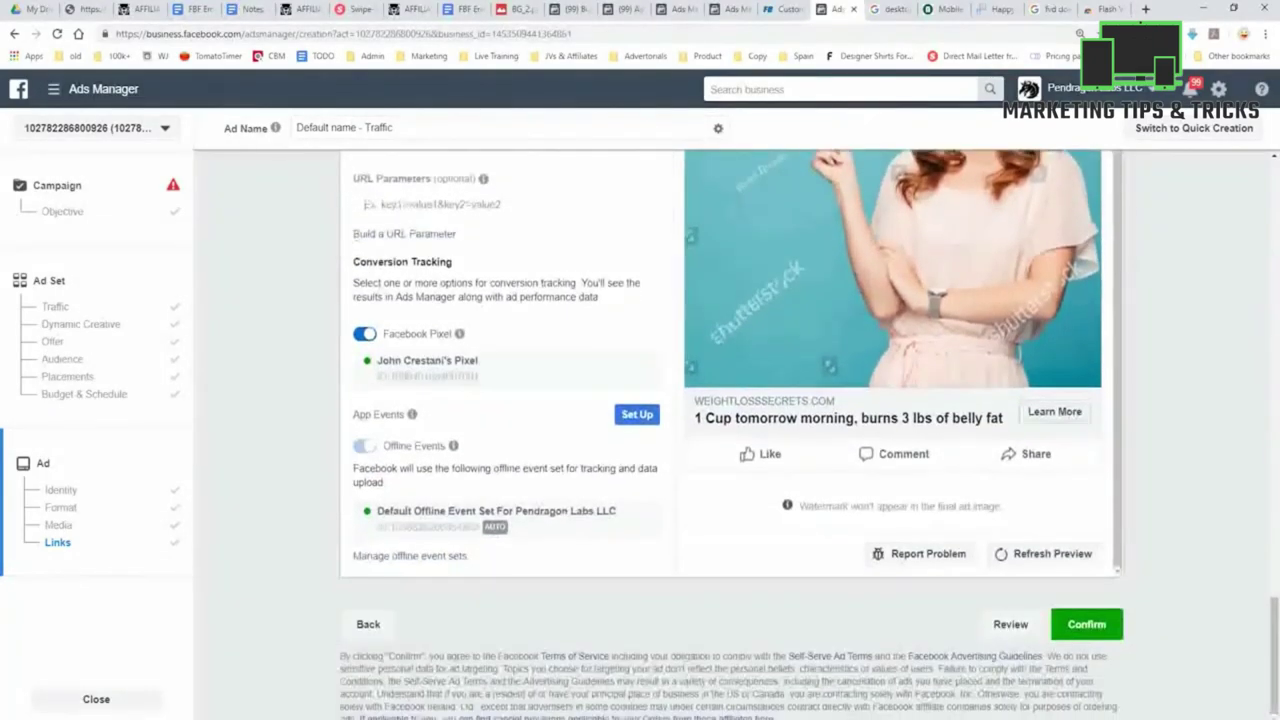